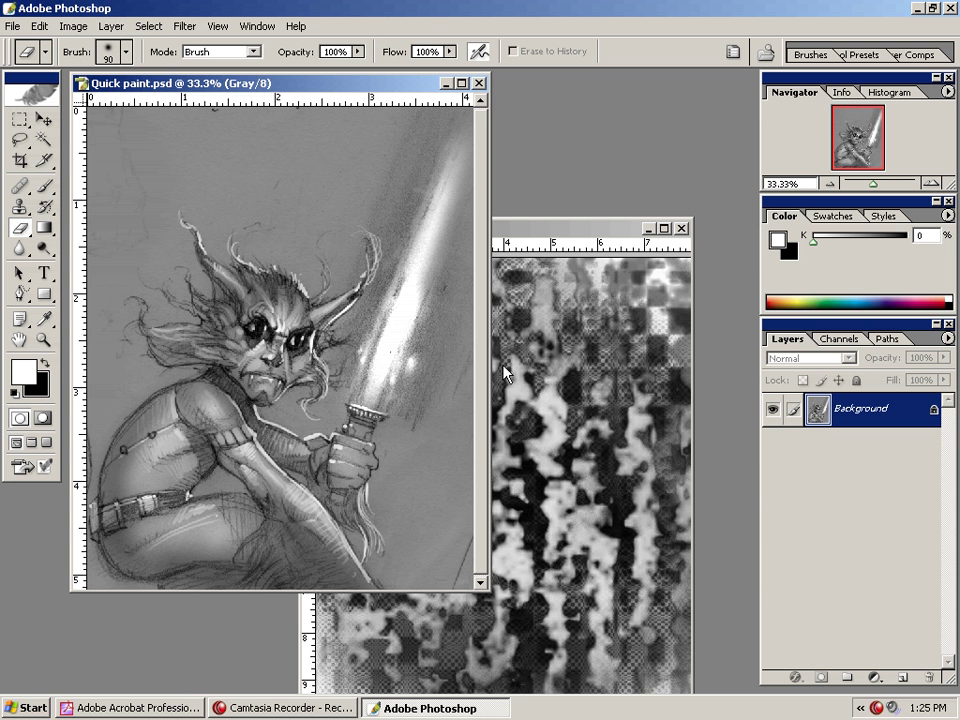
Step: Bring the Untitled-1 document to the front, move its window up, and clear the selected canvas to white, removing the selection
left_click(596, 228)
left_click_drag(553, 230, 557, 93)
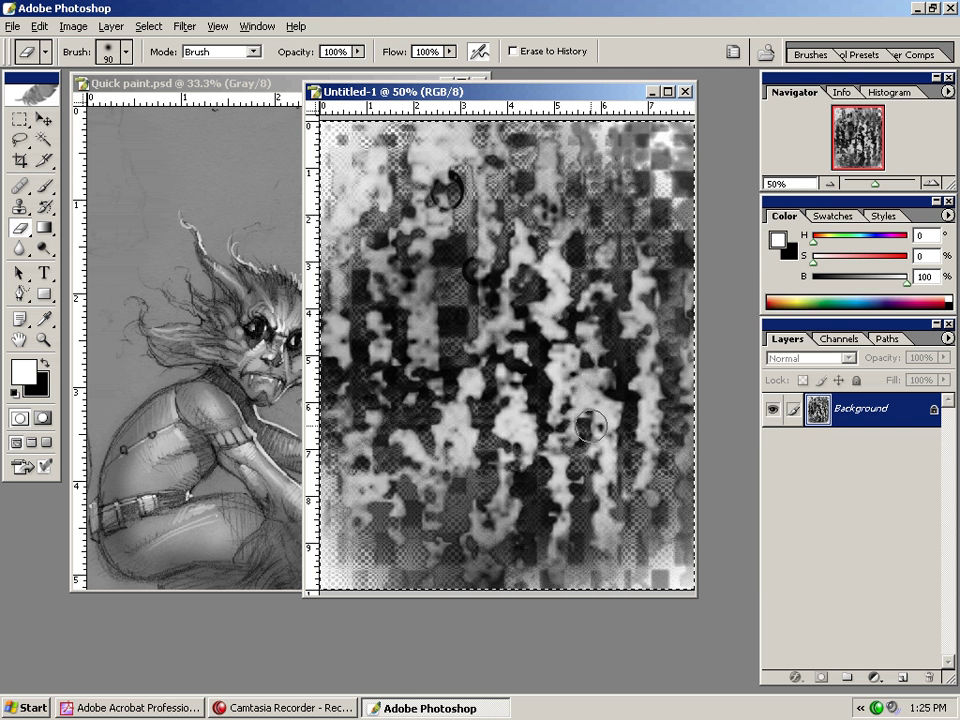
key("Delete")
key("ctrl+d")
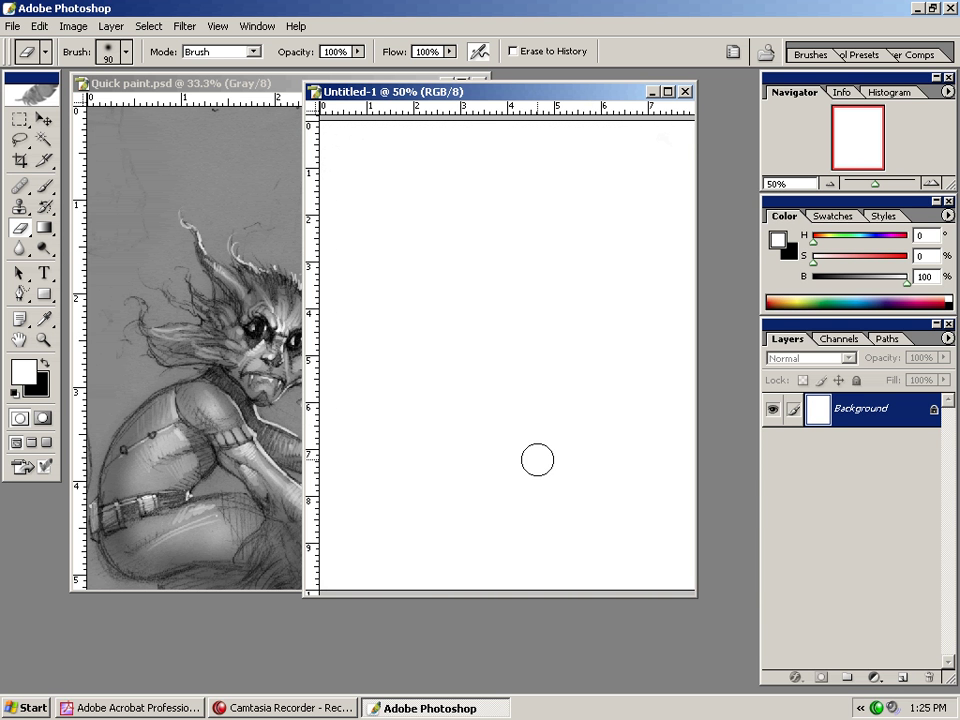
Step: Activate the Brush tool with the Oldschool airbrush tool preset
left_click(810, 55)
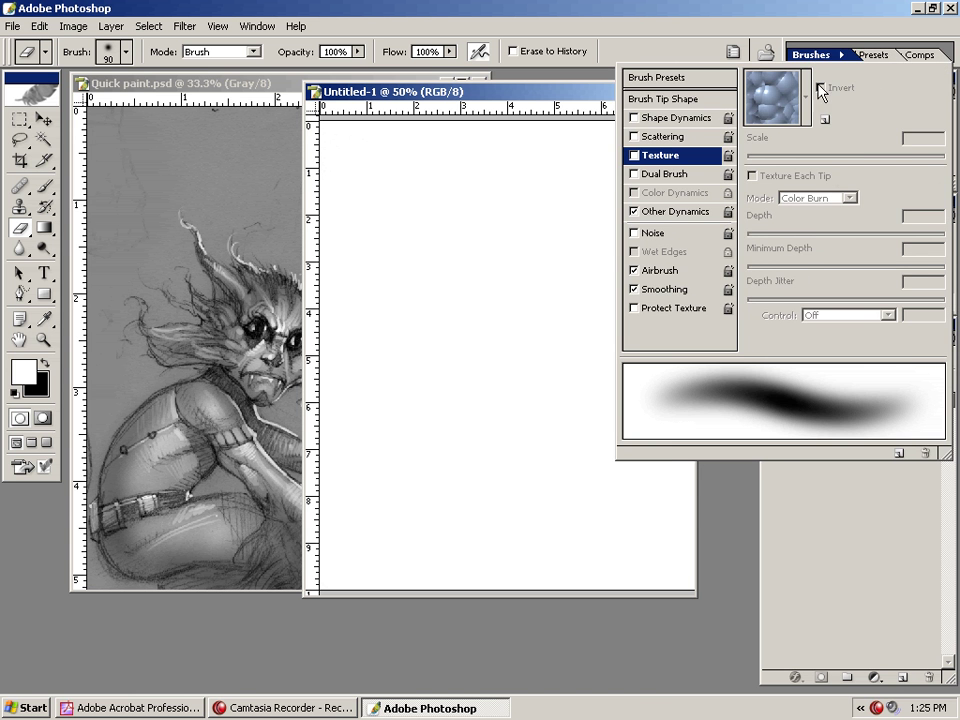
left_click(13, 26)
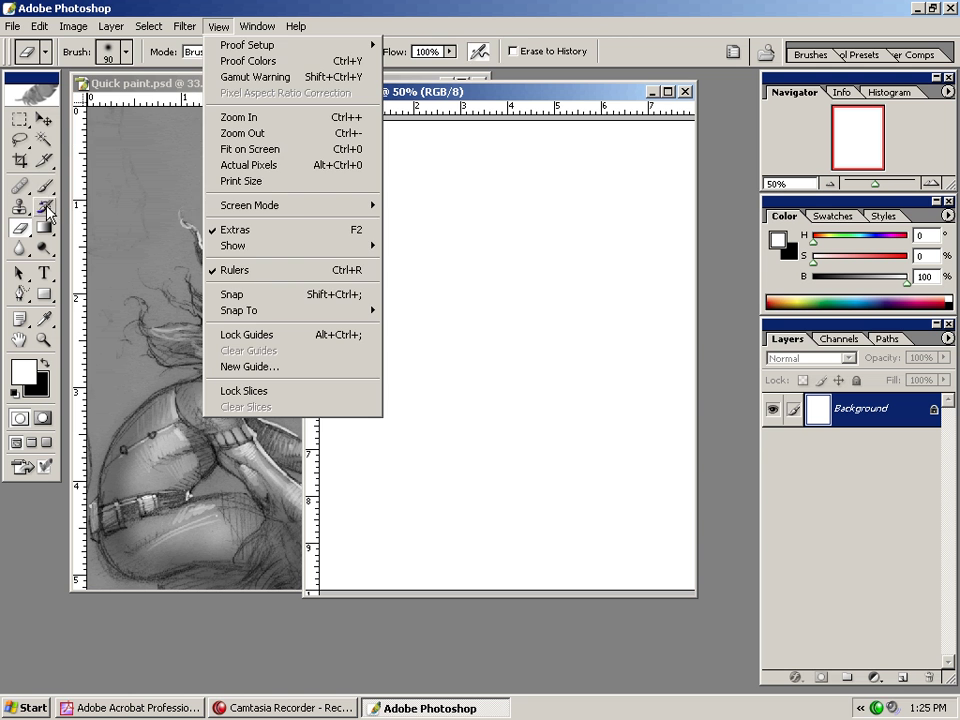
left_click(45, 184)
left_click(45, 52)
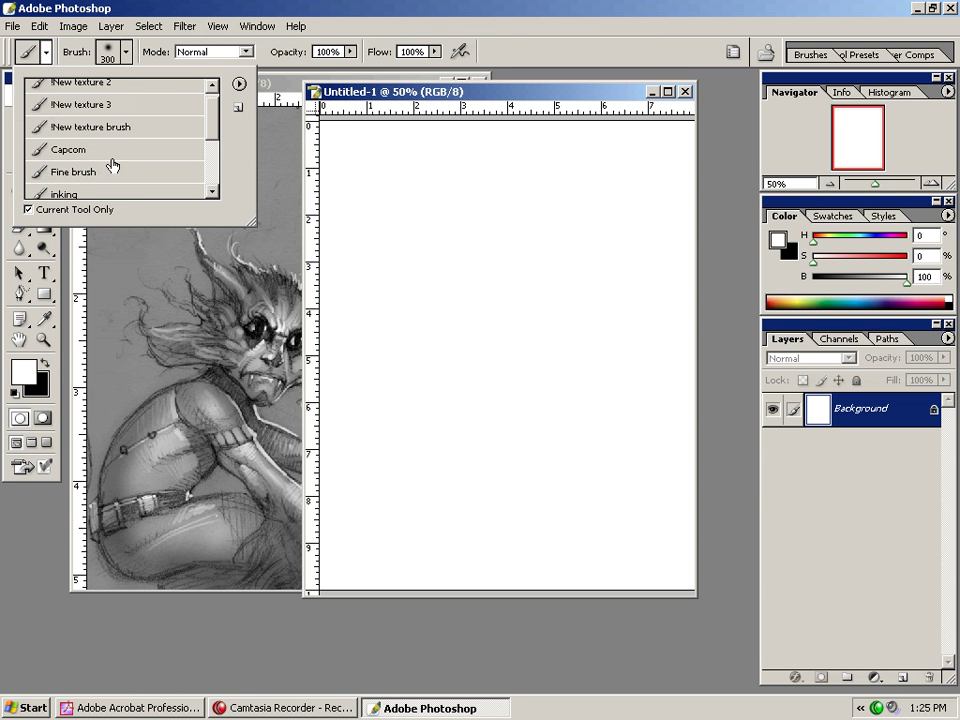
scroll(212, 148, "down", 2)
left_click(139, 187)
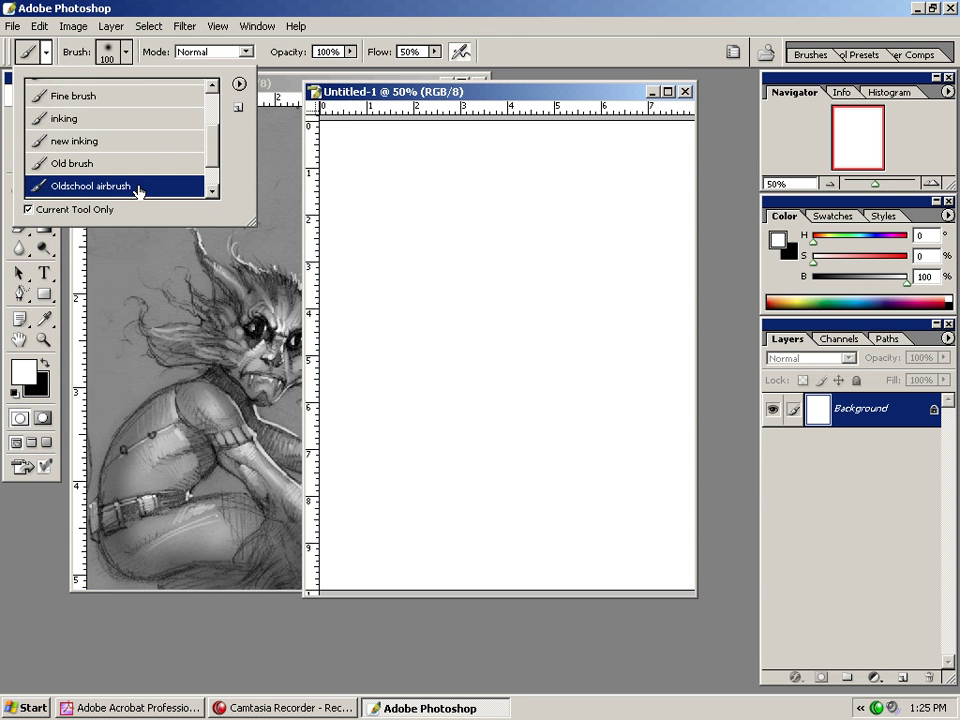
left_click(540, 42)
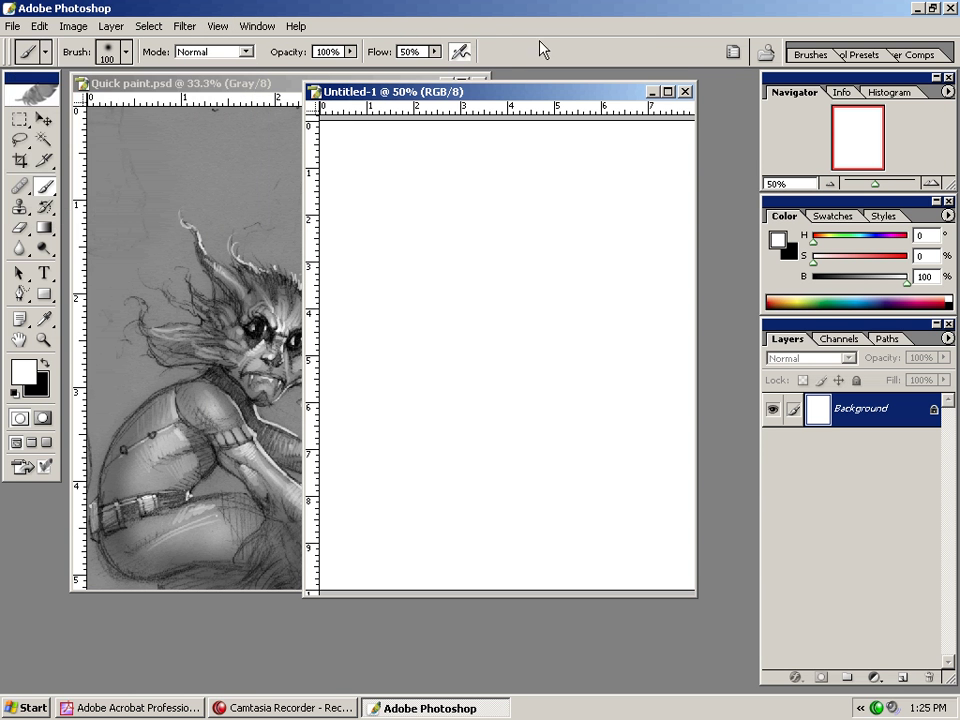
Step: Enable Texture for the airbrush and show the texture settings
left_click(821, 56)
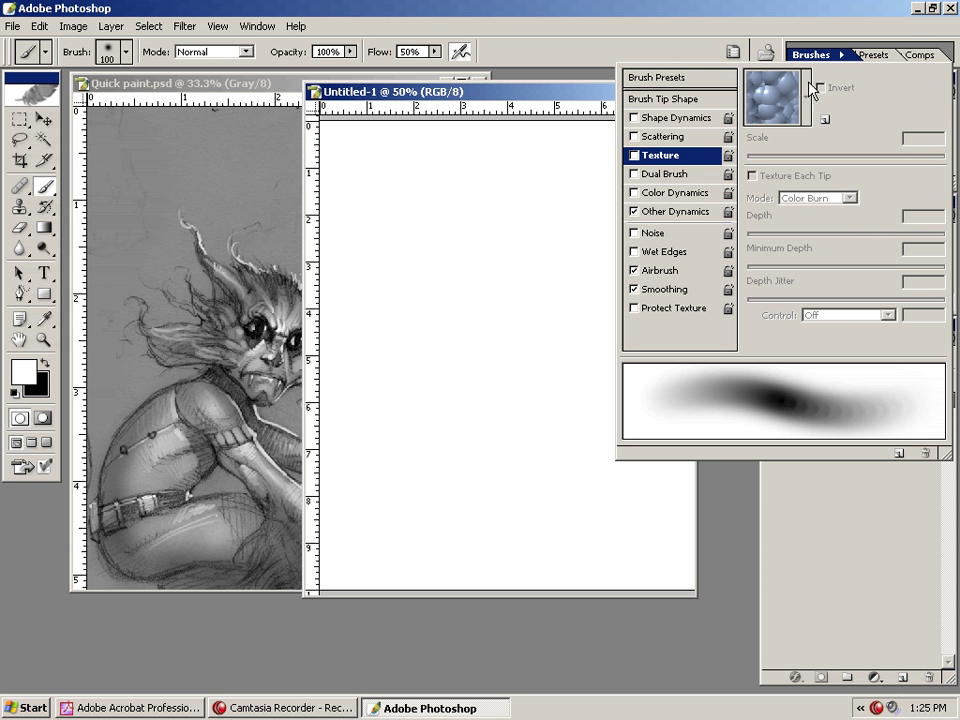
left_click(701, 100)
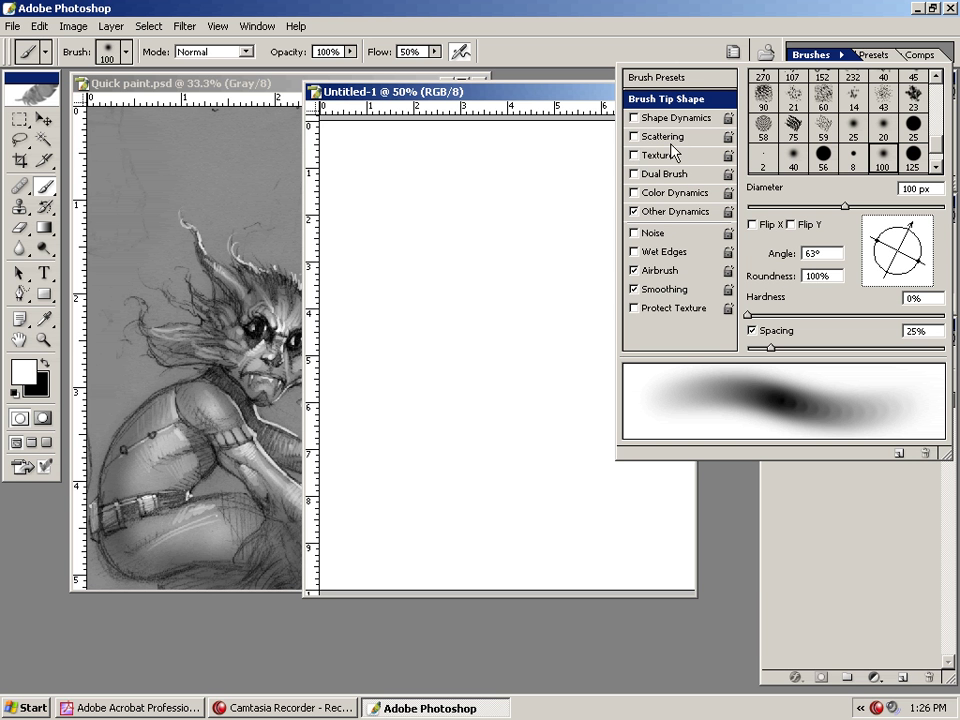
left_click(633, 155)
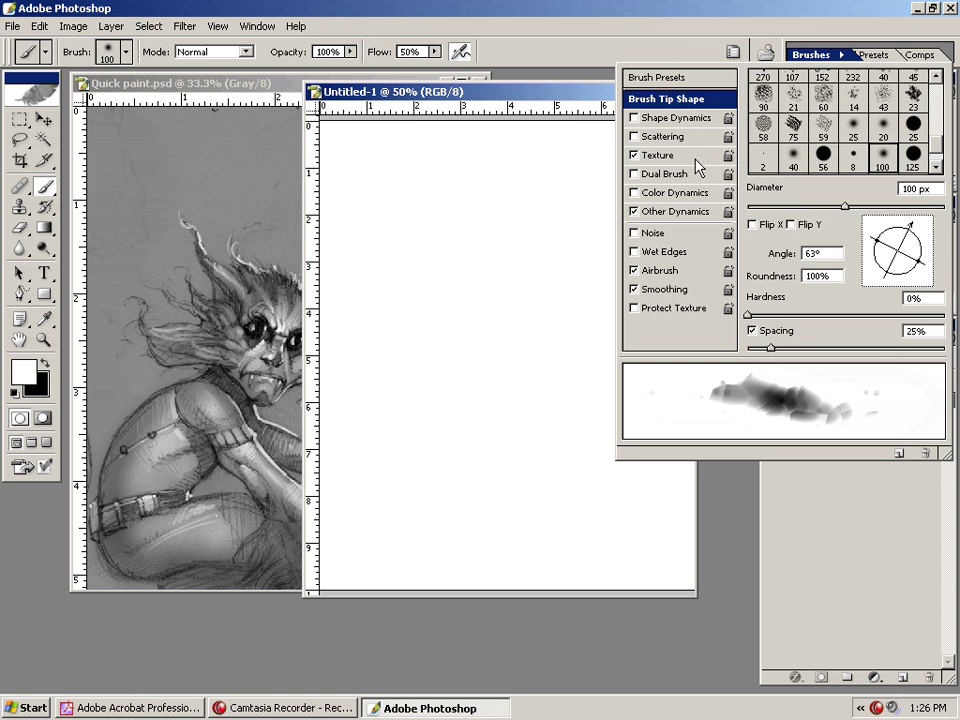
left_click(704, 155)
Step: Try out various patterns from the start of the pattern library as the brush texture, comparing the stroke previews
left_click(807, 95)
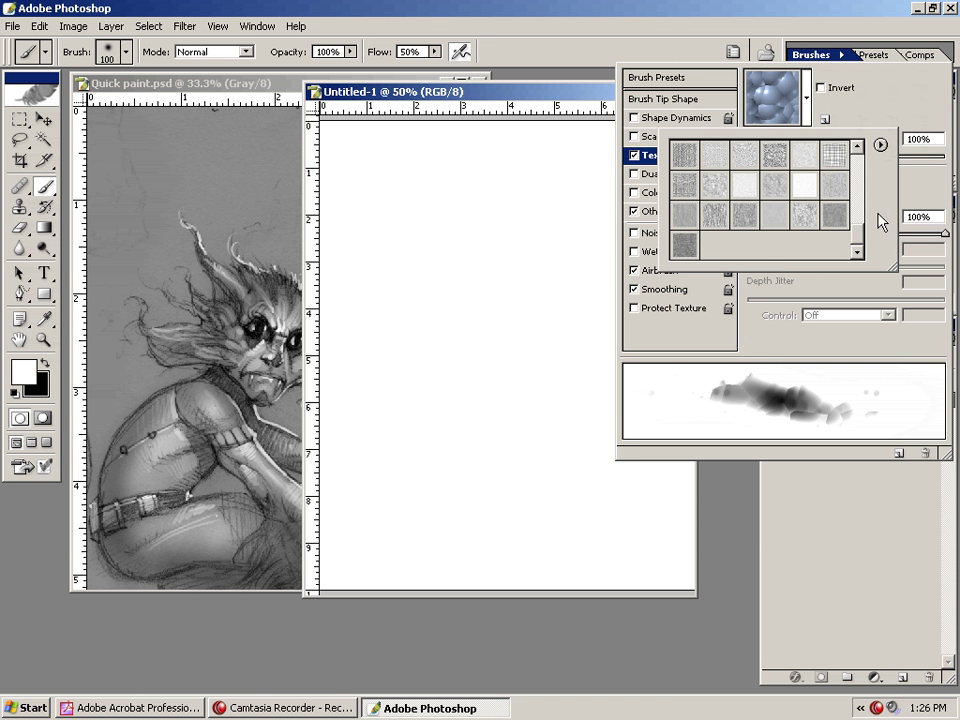
left_click_drag(864, 242, 868, 176)
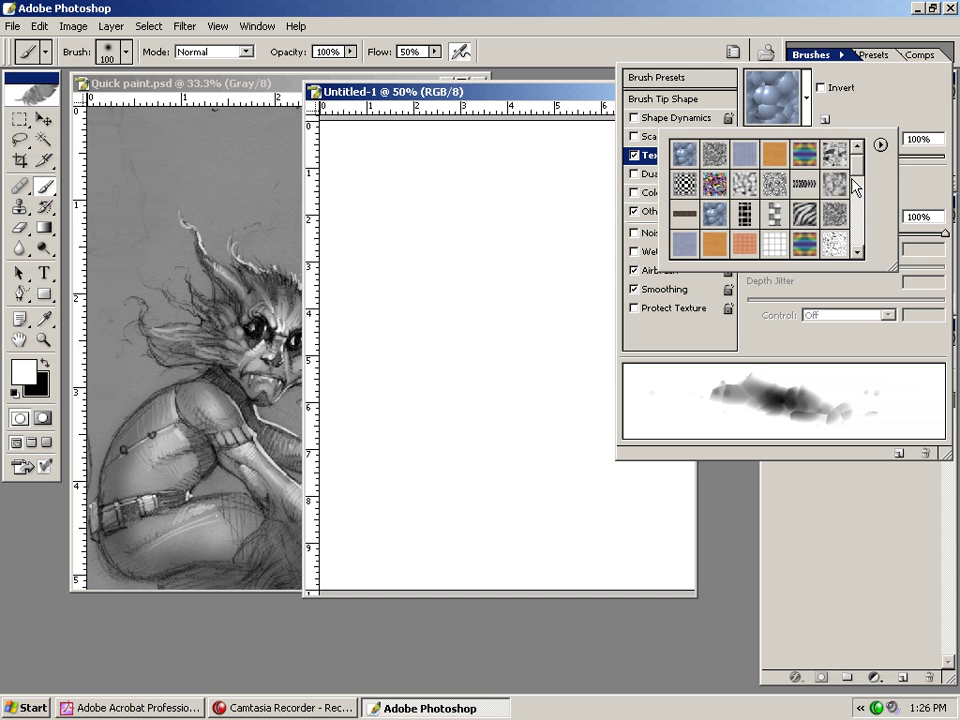
left_click(833, 159)
left_click(809, 186)
left_click(804, 212)
left_click(777, 216)
left_click(755, 239)
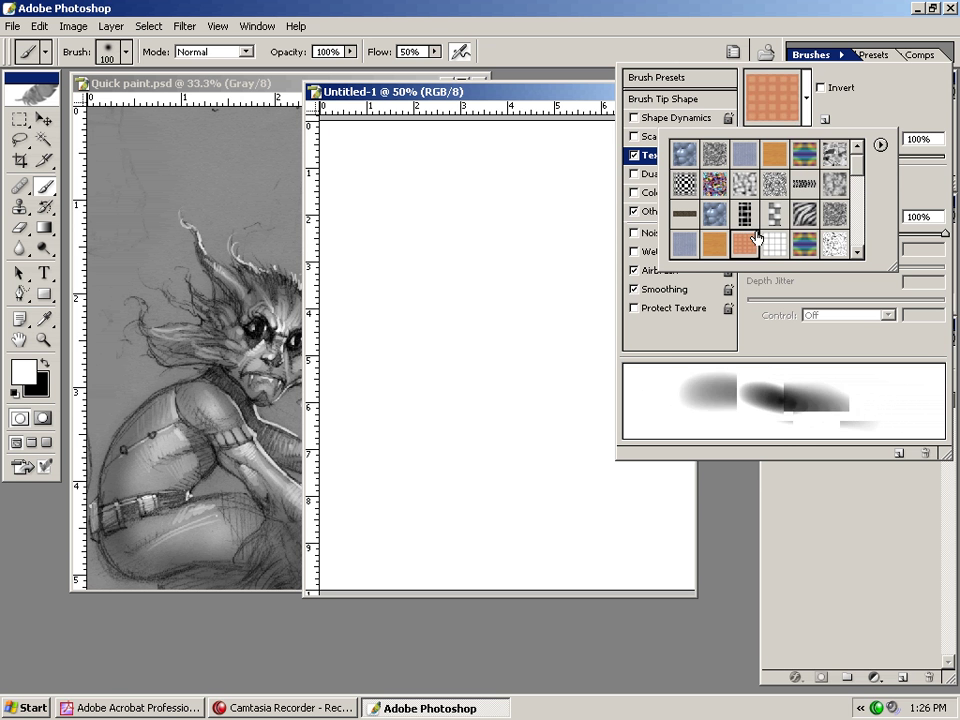
left_click(794, 218)
left_click(804, 186)
left_click(745, 185)
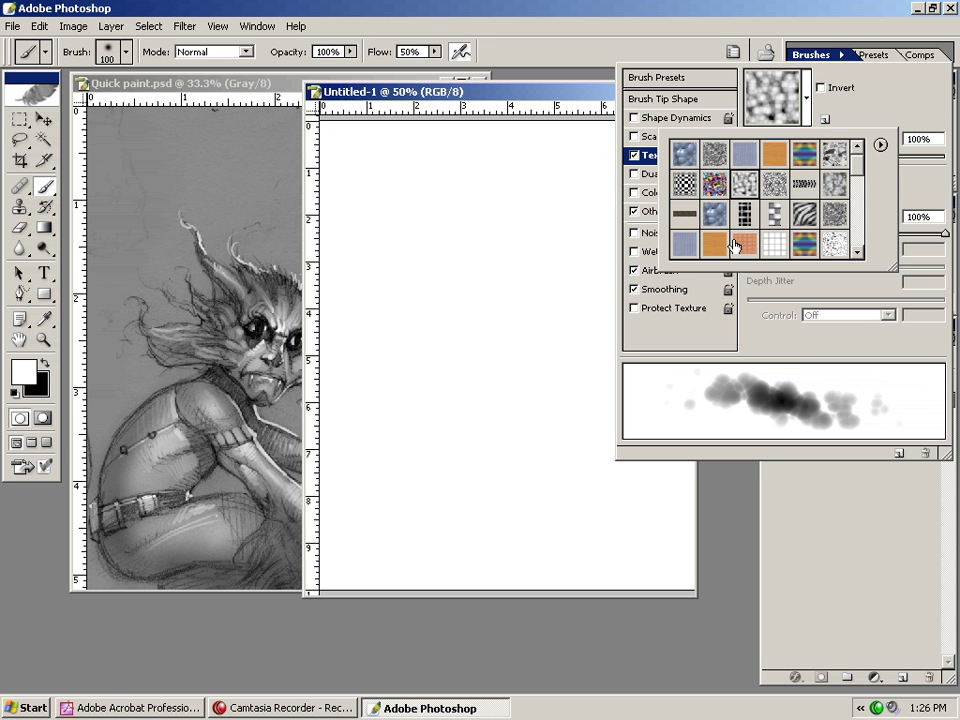
left_click(712, 241)
left_click(687, 216)
left_click(774, 186)
left_click(776, 214)
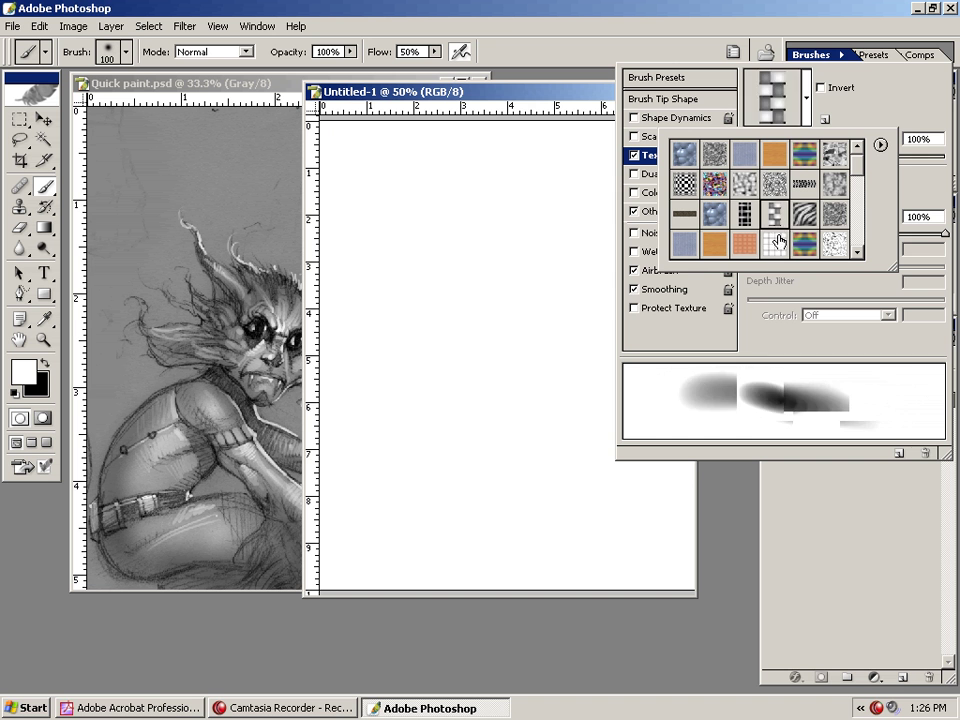
left_click(718, 220)
left_click(745, 184)
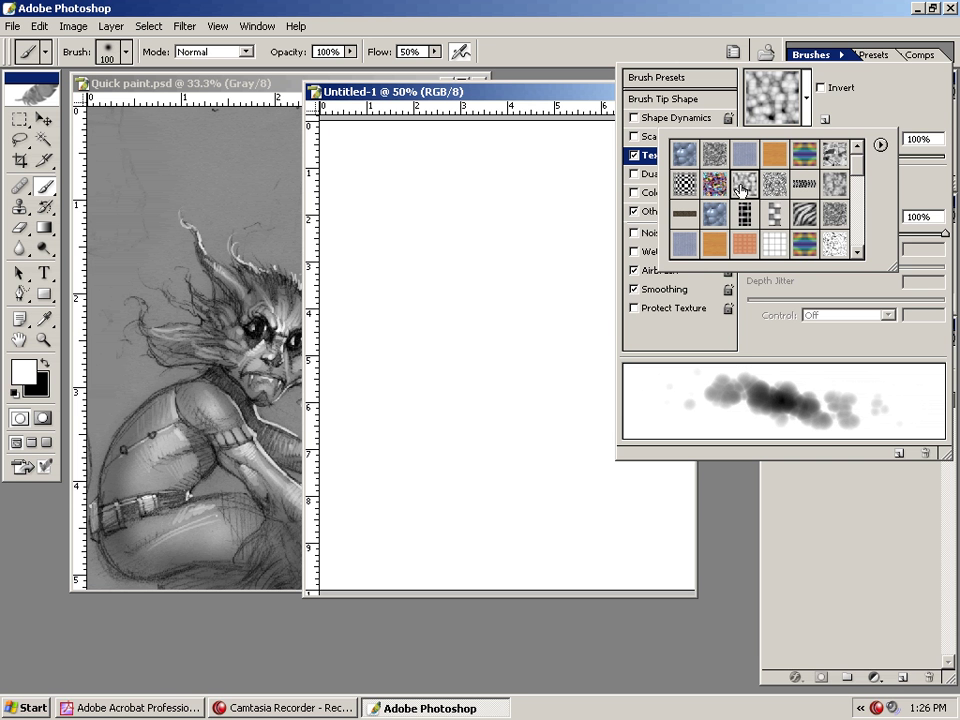
left_click(881, 145)
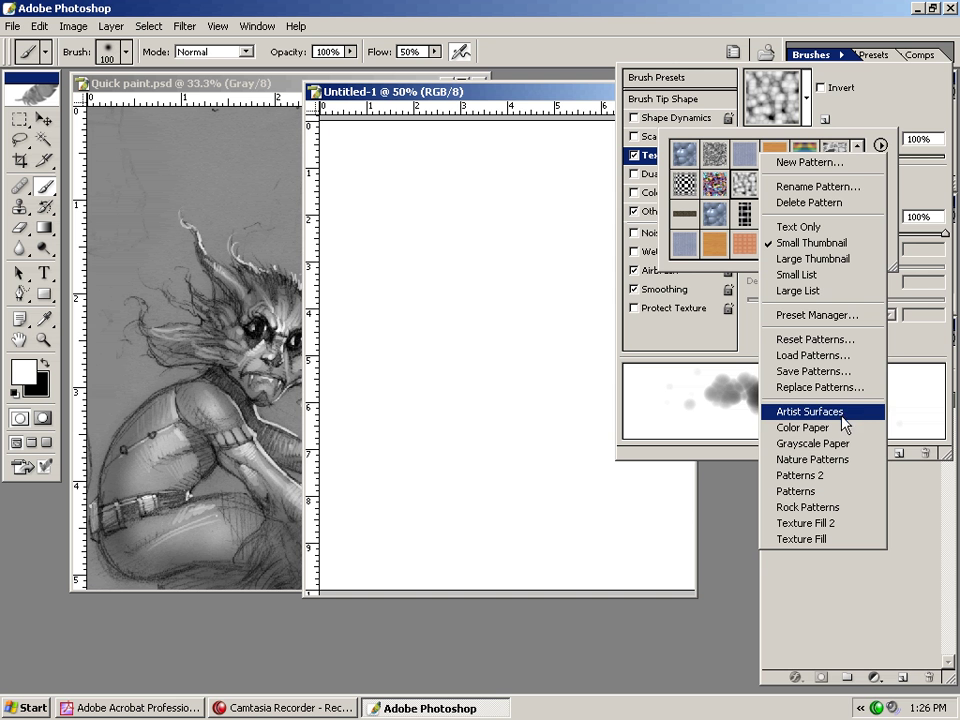
left_click(798, 131)
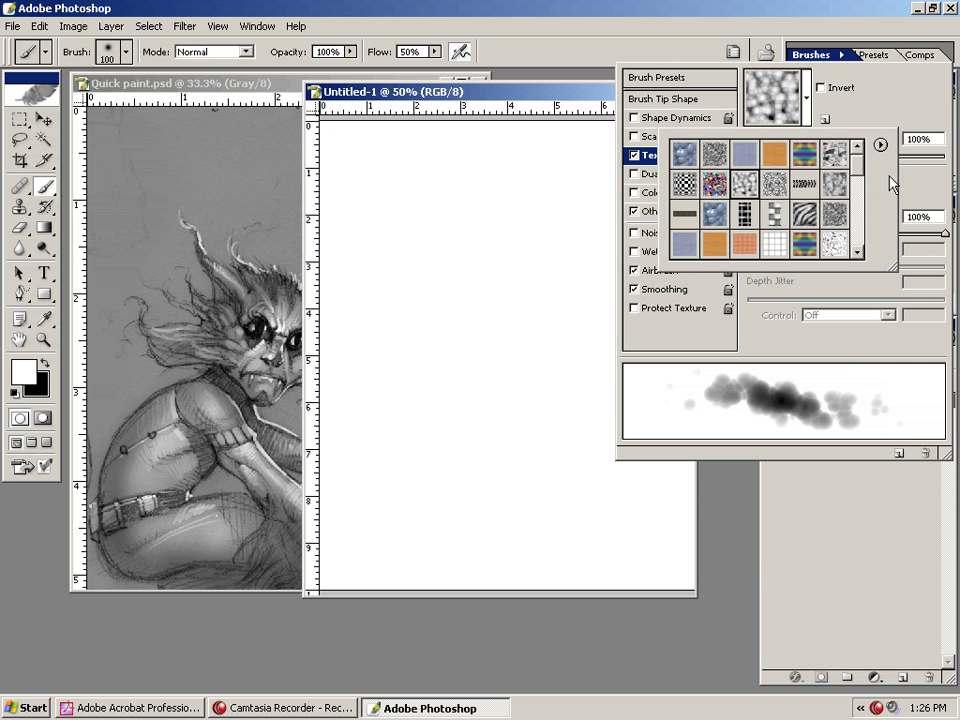
Step: Compare the gray paper patterns at the end of the pattern library and choose the dark vertical-grain one as the brush texture
left_click_drag(860, 160, 857, 244)
left_click(776, 156)
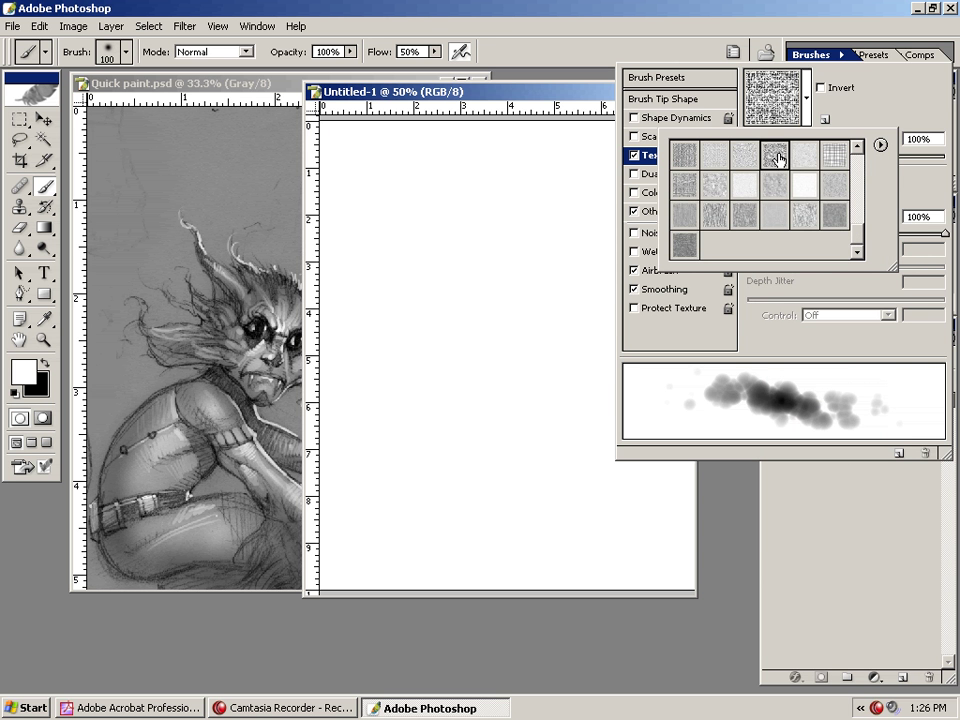
left_click(766, 177)
left_click(750, 195)
left_click(716, 213)
left_click(716, 184)
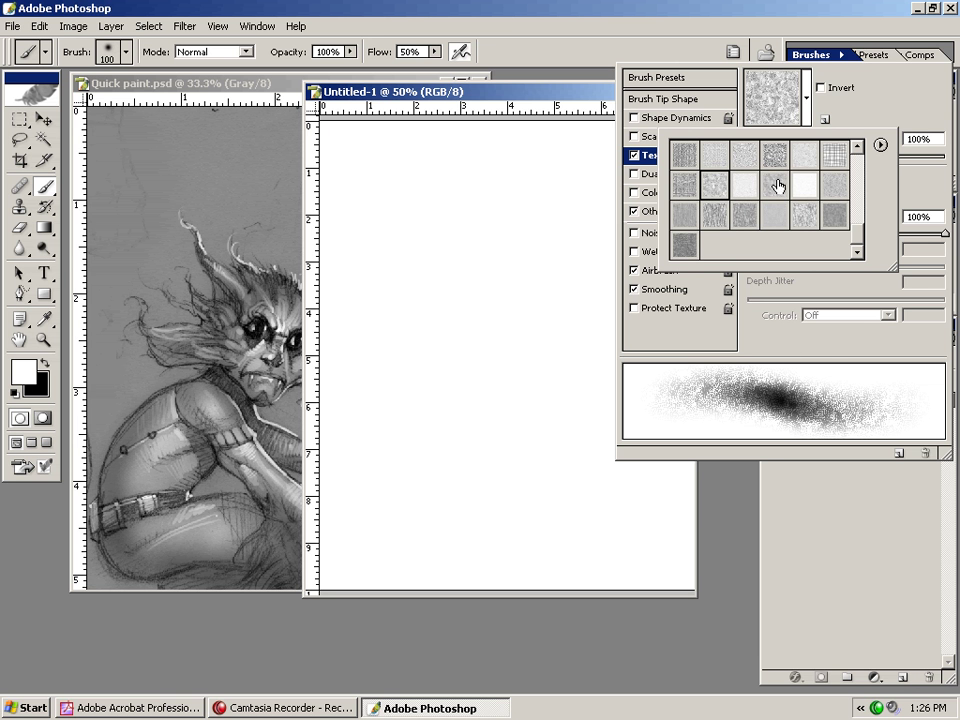
left_click(716, 213)
left_click(740, 216)
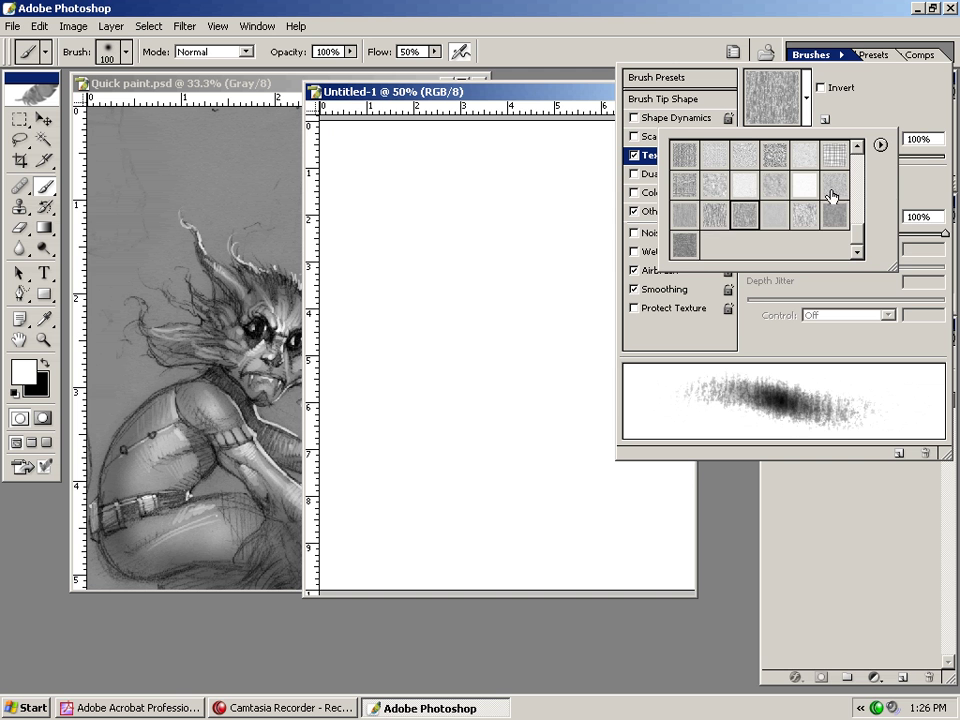
left_click(885, 113)
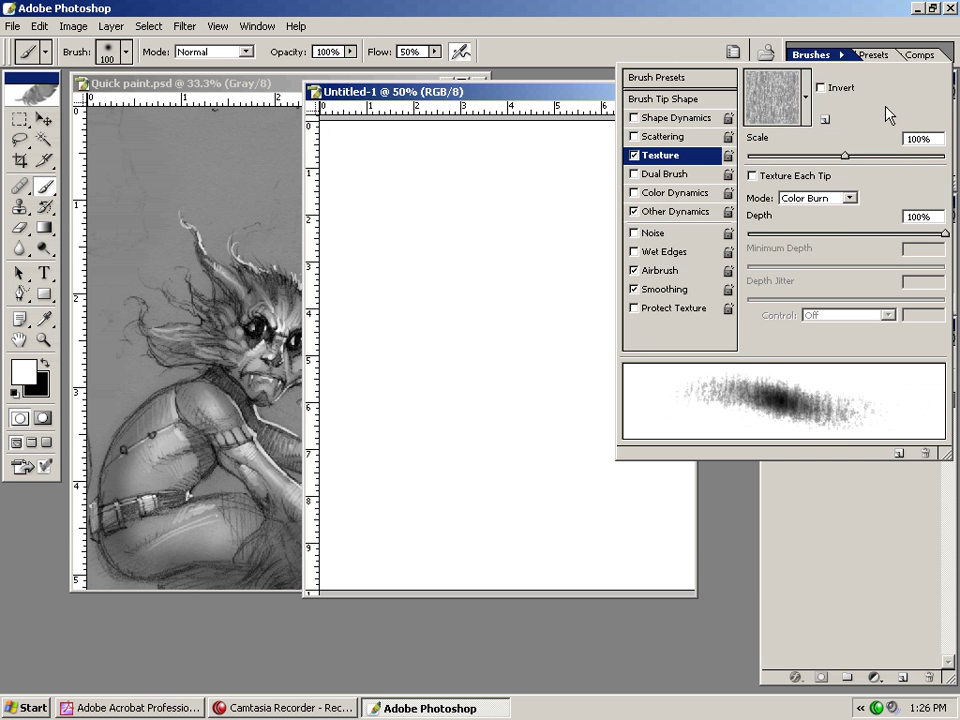
Step: Invert the brush texture, scale it to 148%, and apply it in Multiply mode at 38% depth
left_click(821, 88)
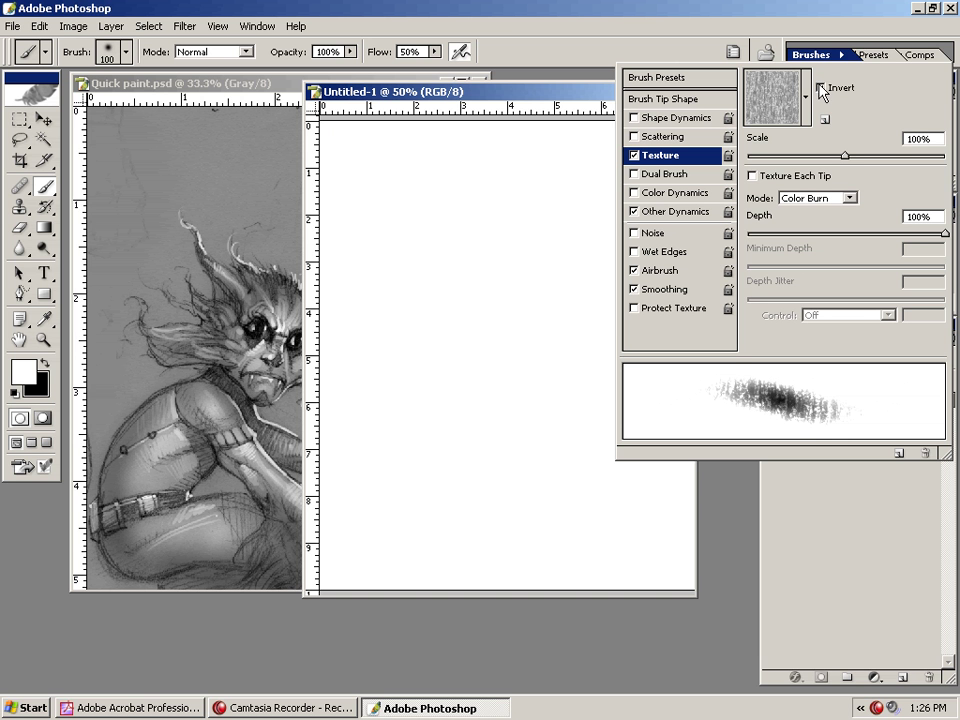
mouse_move(846, 157)
left_mouse_down()
mouse_move(900, 159)
mouse_move(839, 171)
mouse_move(870, 176)
left_mouse_up()
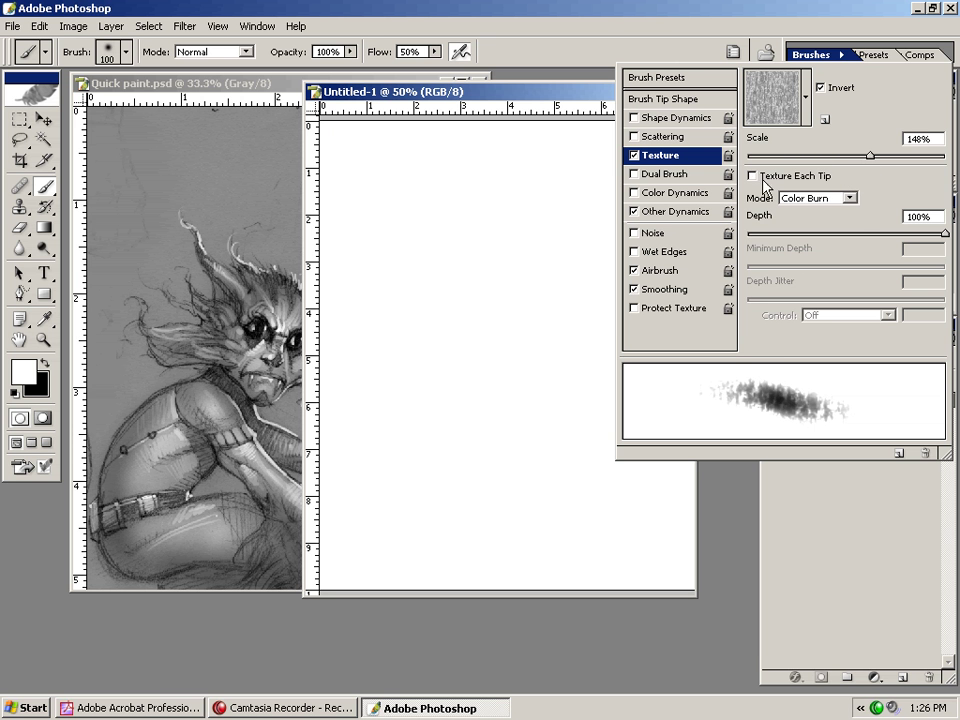
left_click(853, 197)
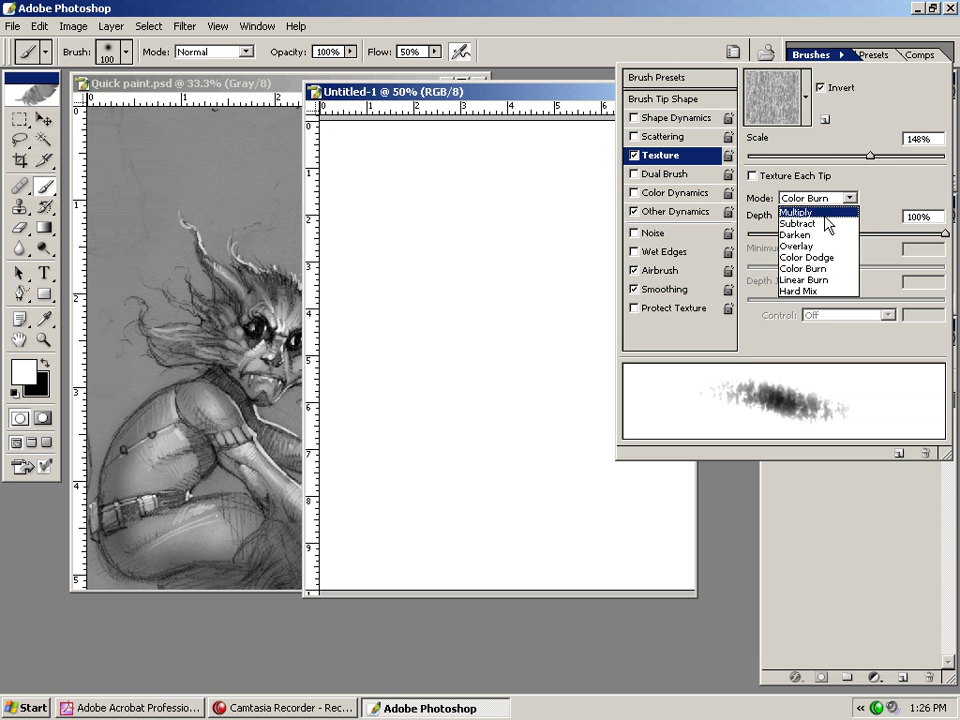
left_click(824, 213)
left_click(822, 234)
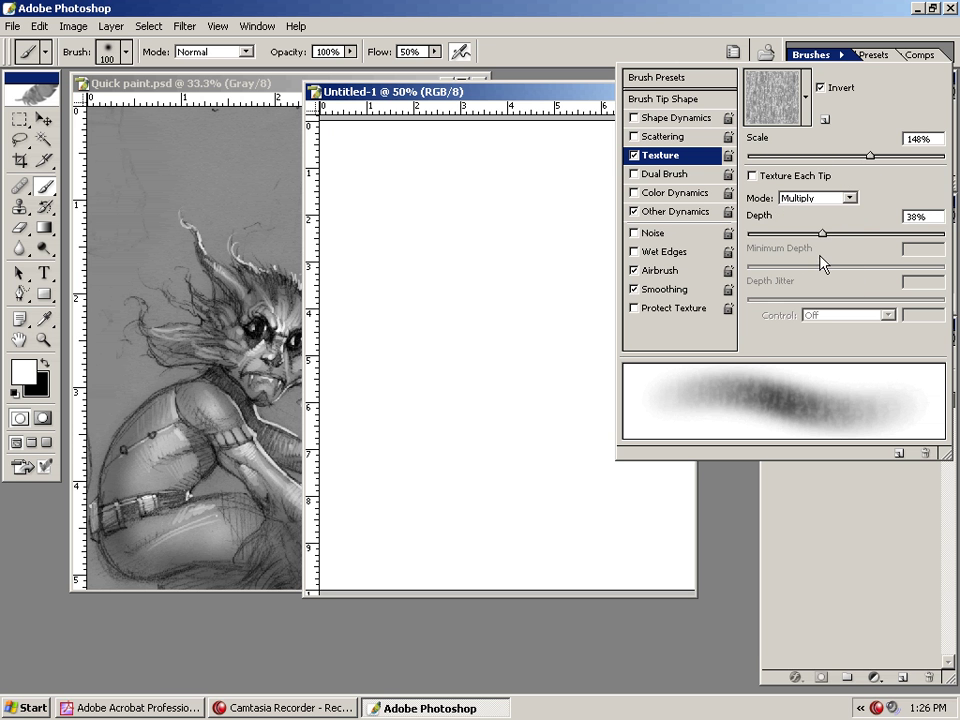
Step: Compare the Overlay, Color Dodge, Multiply, Linear Burn and Hard Mix texture modes, and settle on Color Burn
left_click(838, 199)
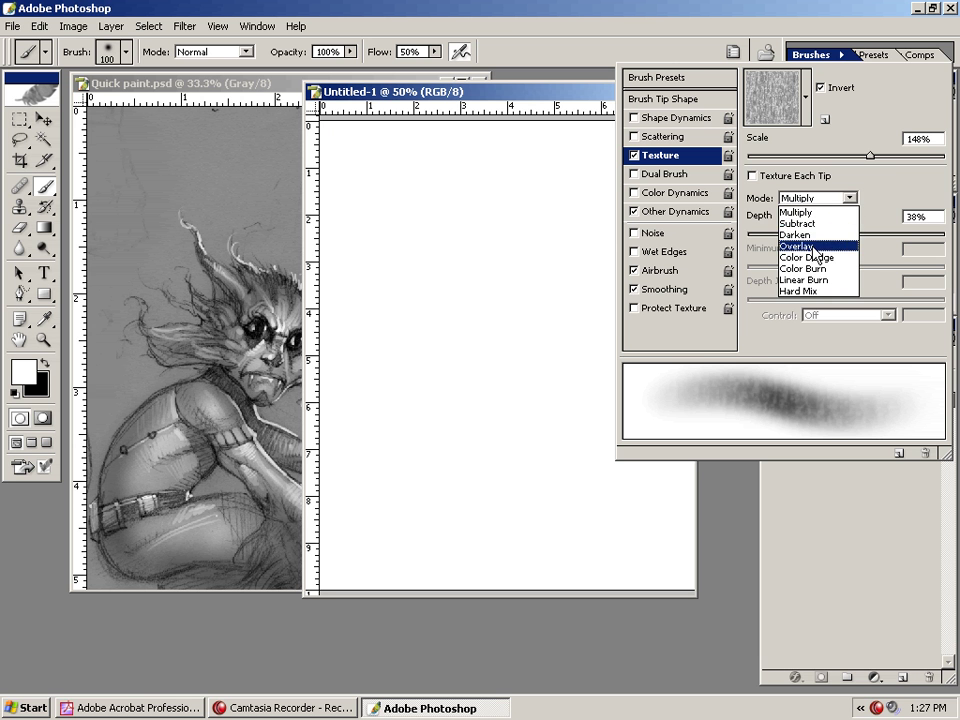
left_click(840, 246)
left_click(851, 197)
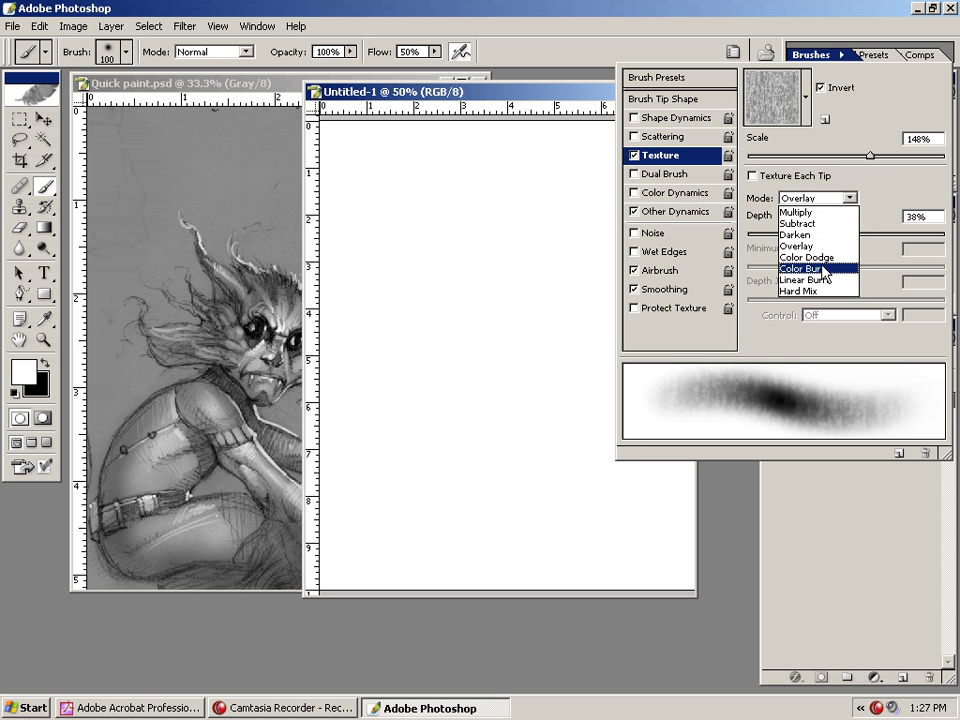
left_click(840, 257)
left_click(851, 199)
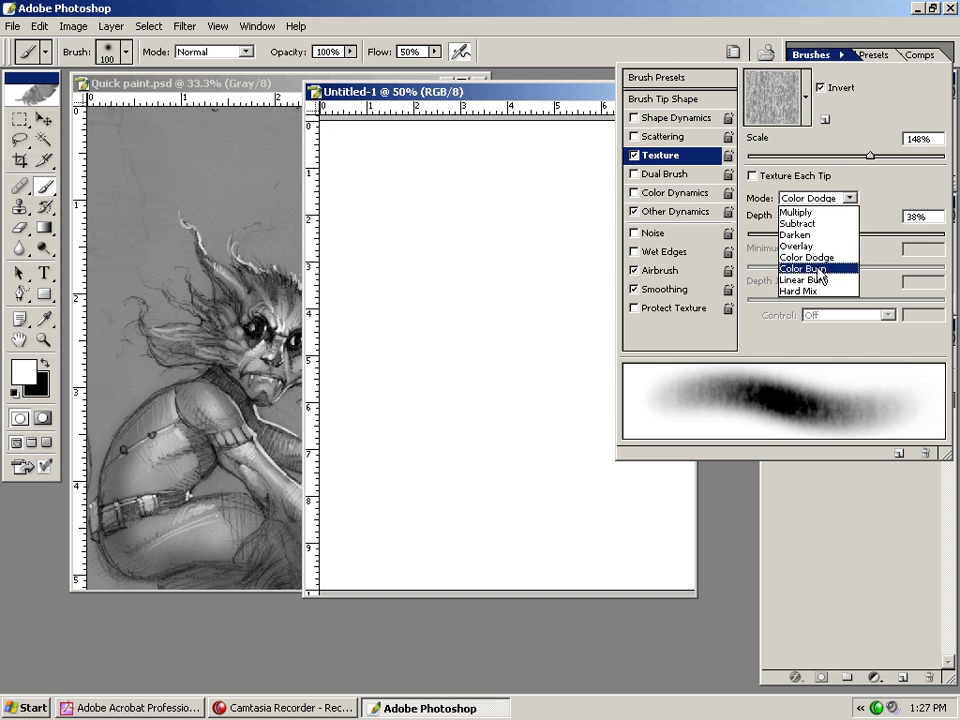
left_click(822, 269)
left_click(851, 200)
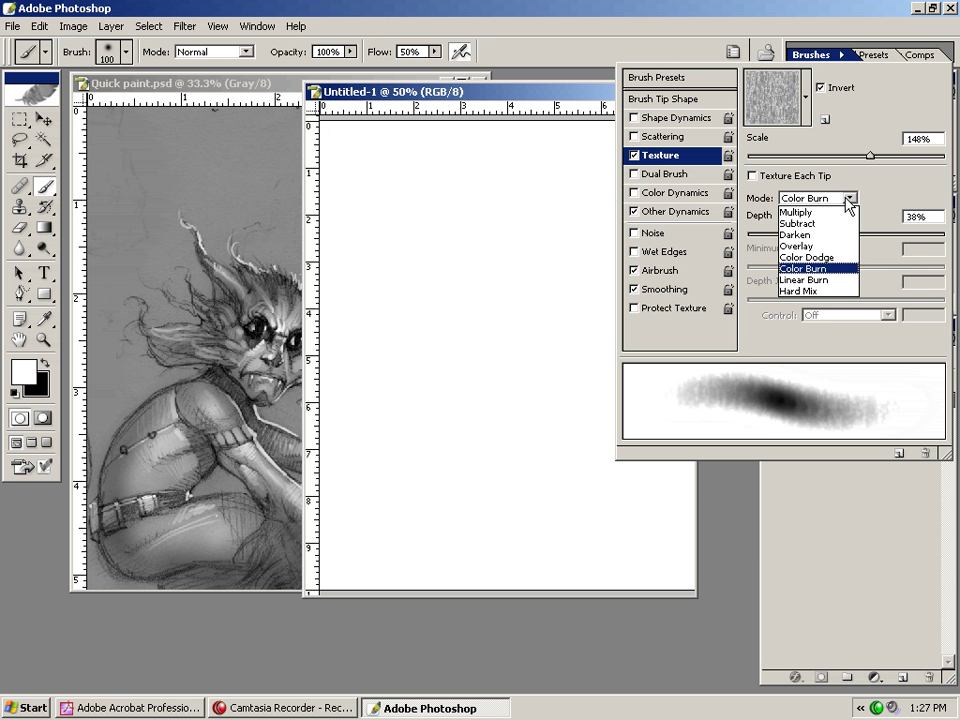
left_click(832, 213)
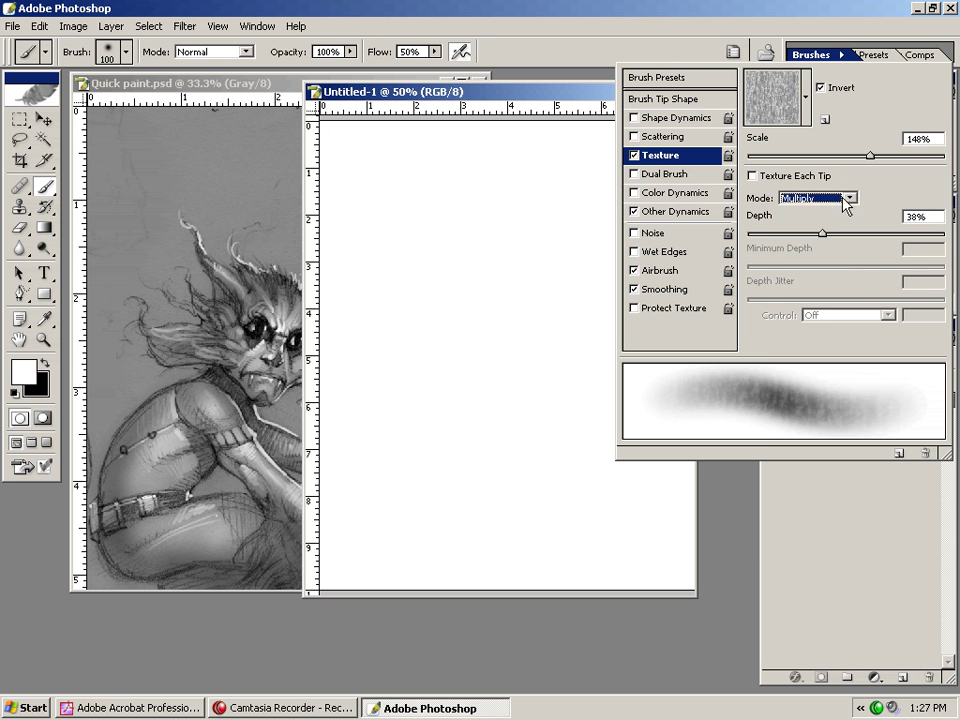
left_click(852, 199)
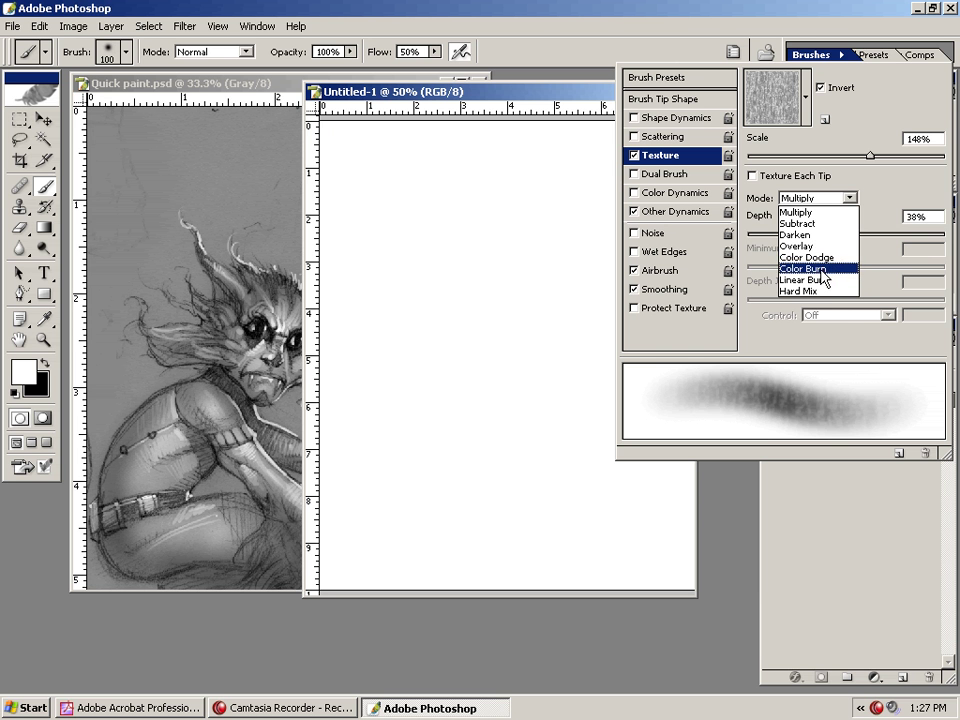
left_click(821, 280)
left_click(850, 198)
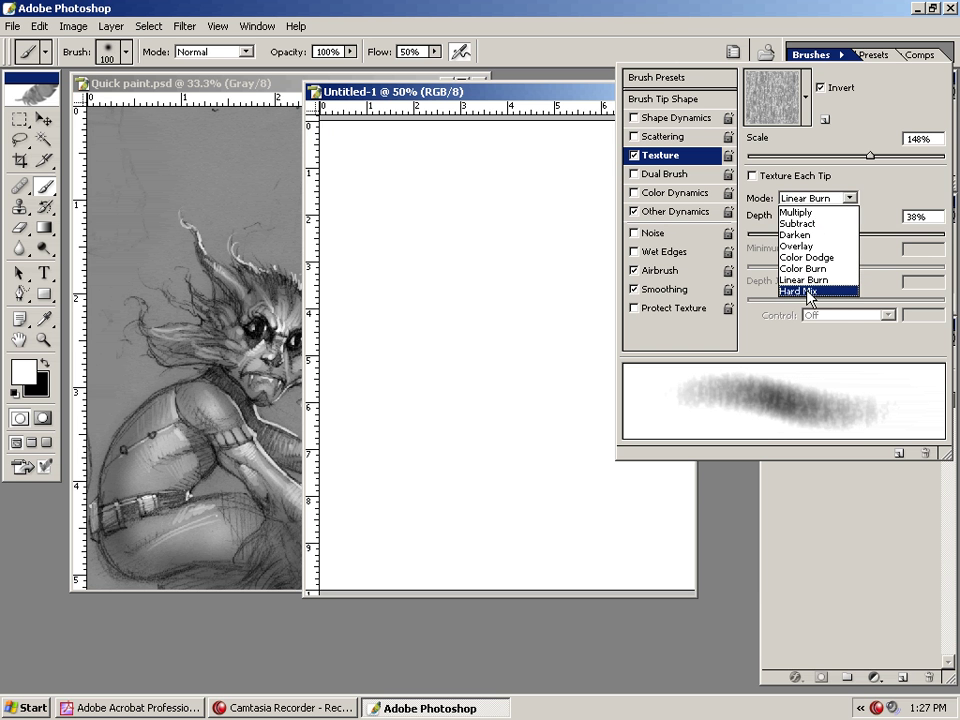
left_click(809, 292)
left_click(848, 199)
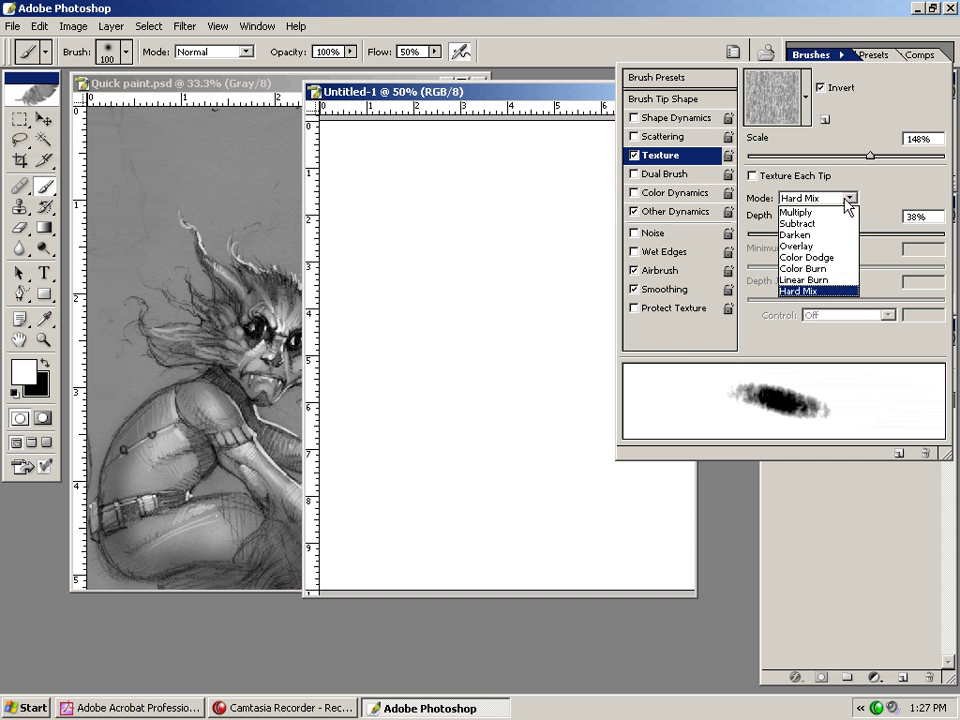
left_click(811, 270)
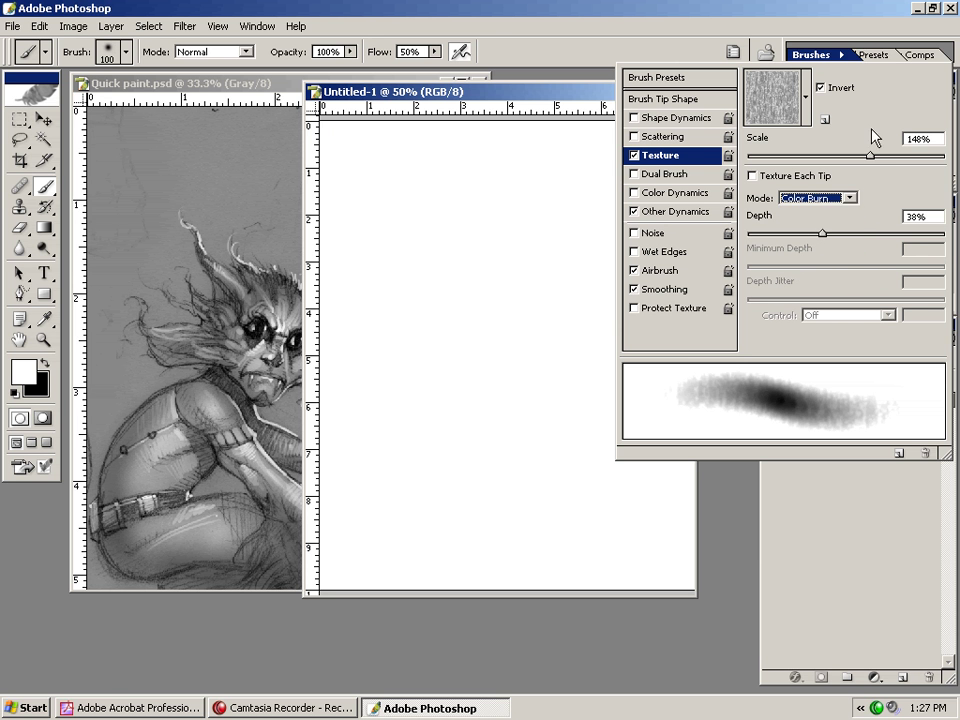
Step: Reduce the brush texture scale to 131%, compare the Subtract and Darken modes, and settle on Overlay
mouse_move(872, 157)
left_mouse_down()
mouse_move(896, 159)
mouse_move(813, 178)
mouse_move(864, 176)
left_mouse_up()
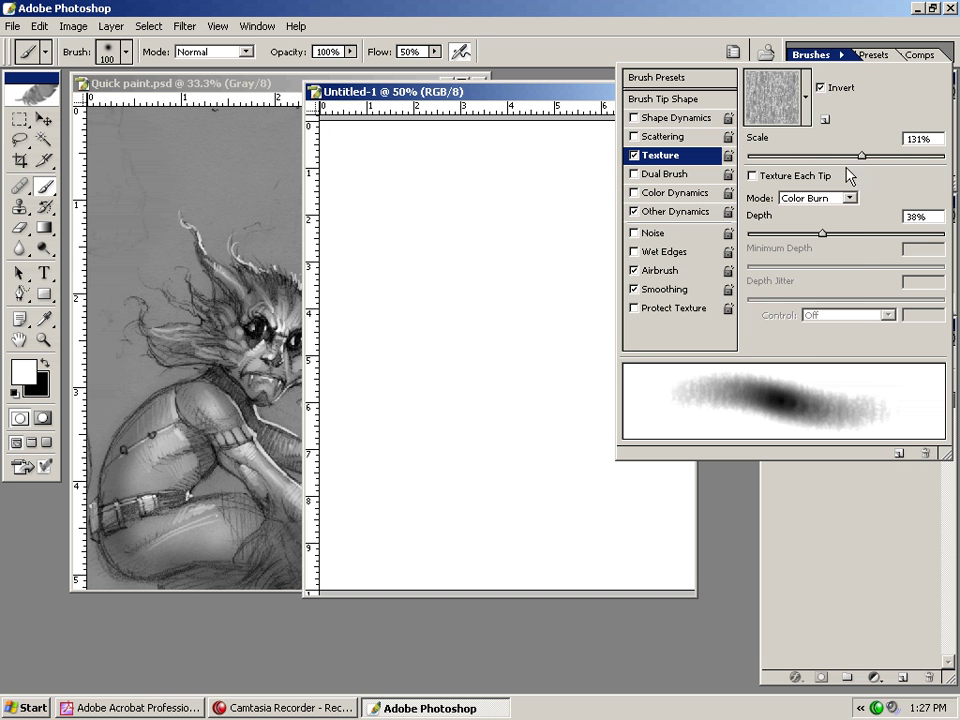
left_click(850, 199)
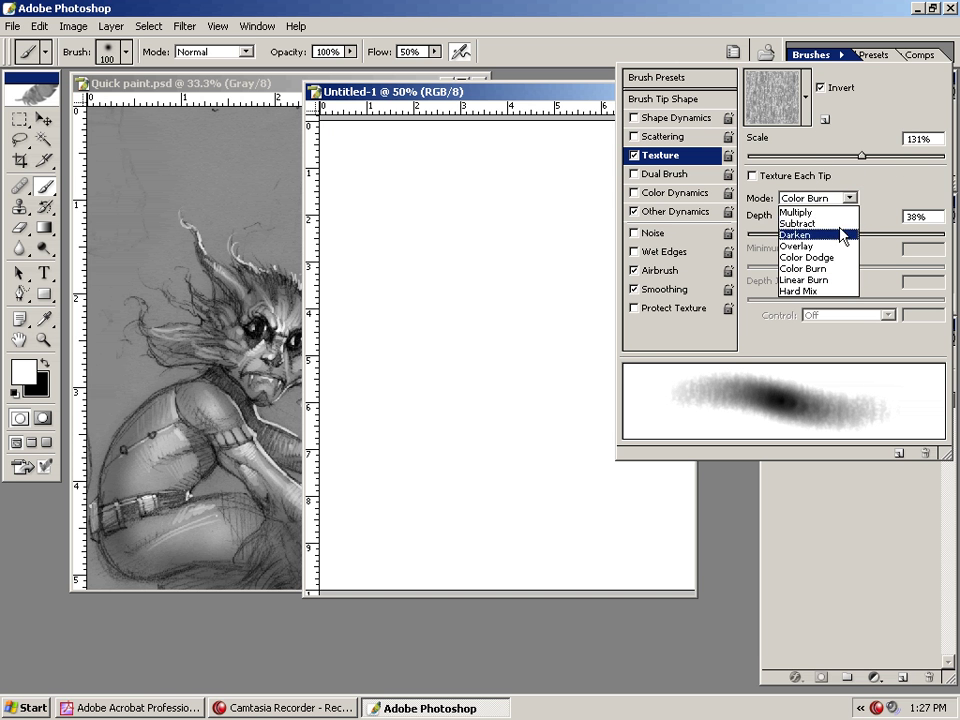
left_click(838, 224)
left_click(853, 196)
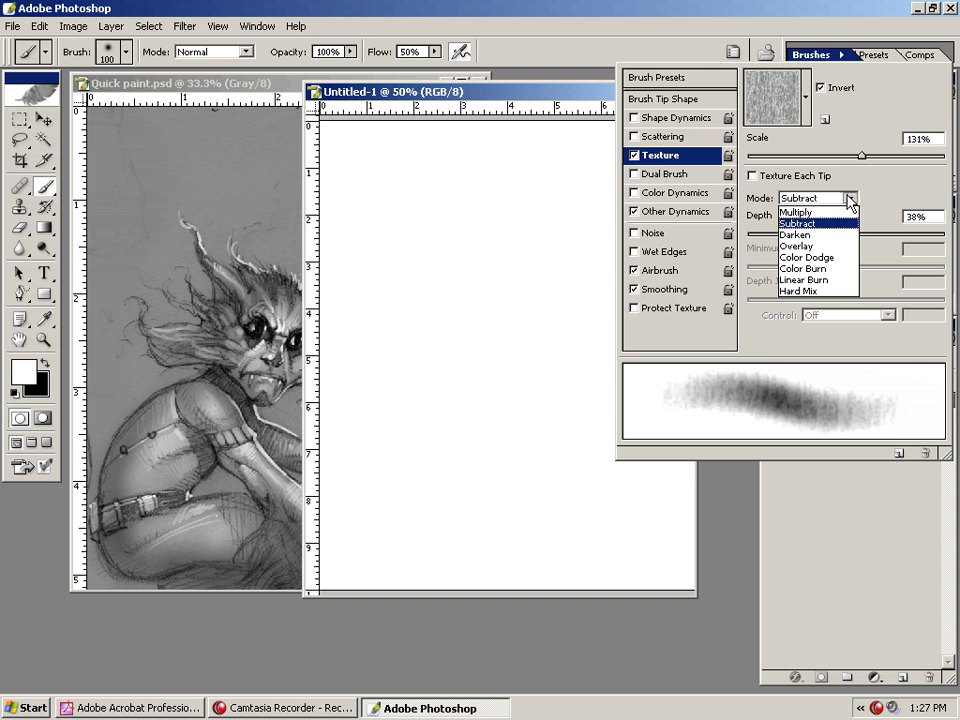
left_click(820, 235)
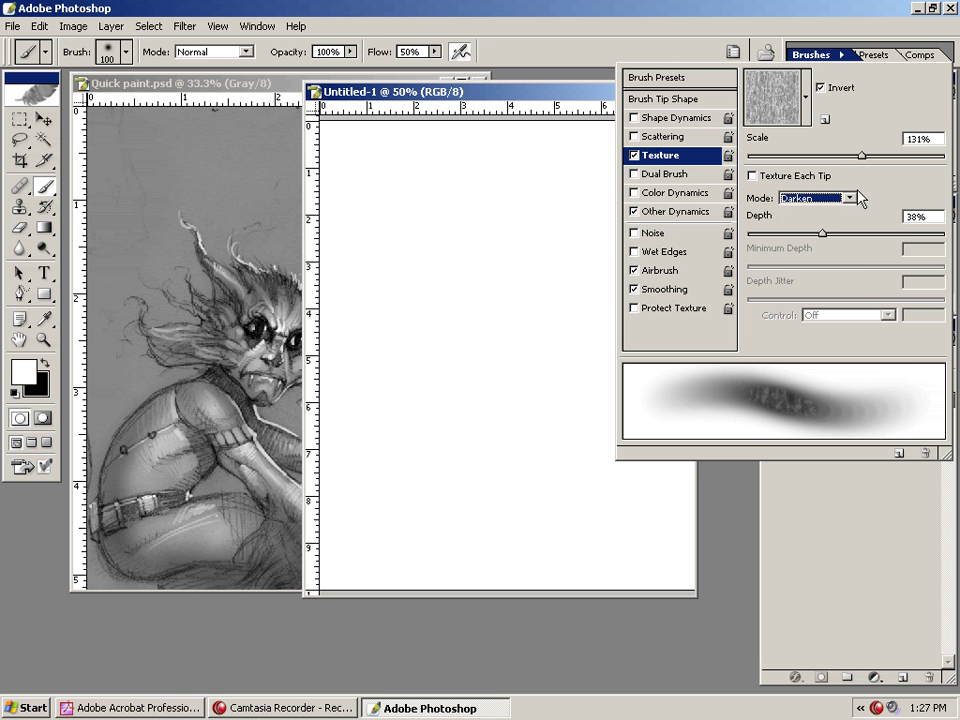
left_click(853, 197)
left_click(815, 246)
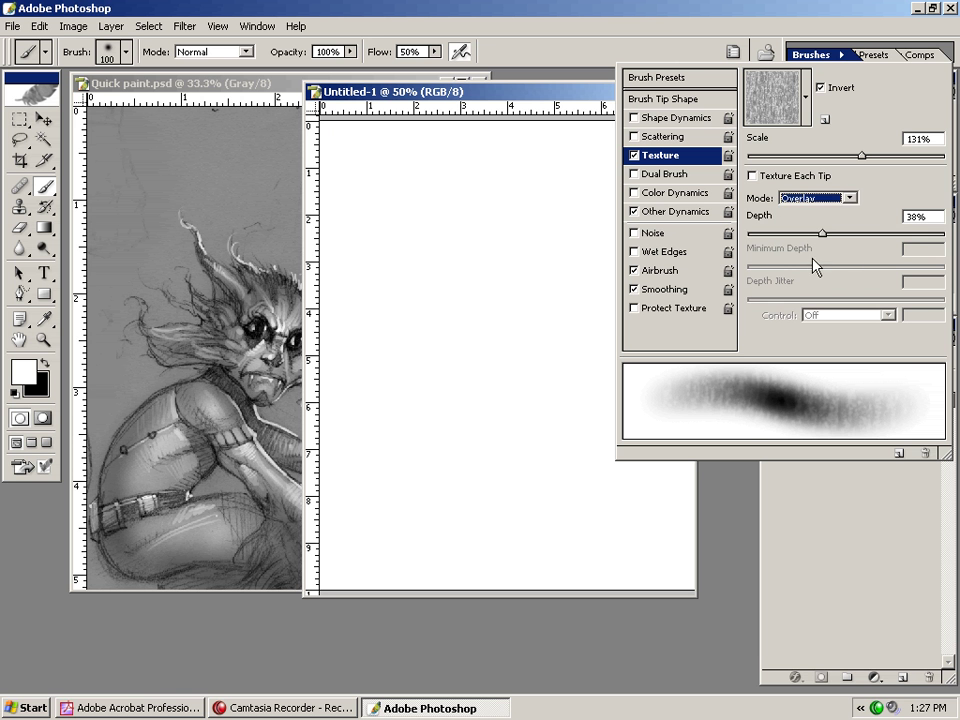
left_click(849, 197)
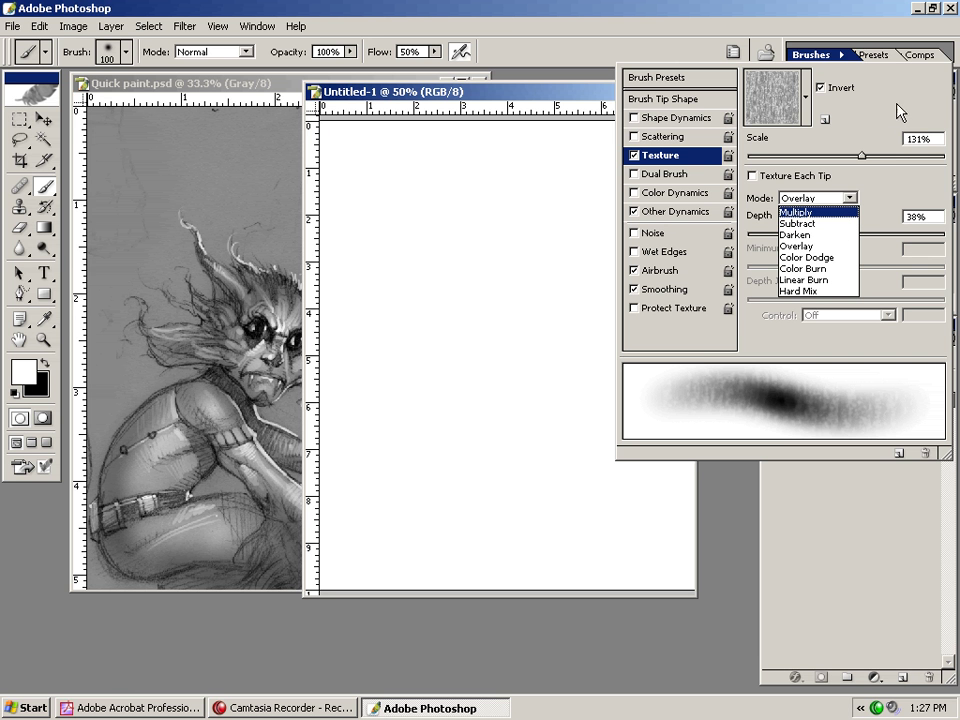
left_click(662, 130)
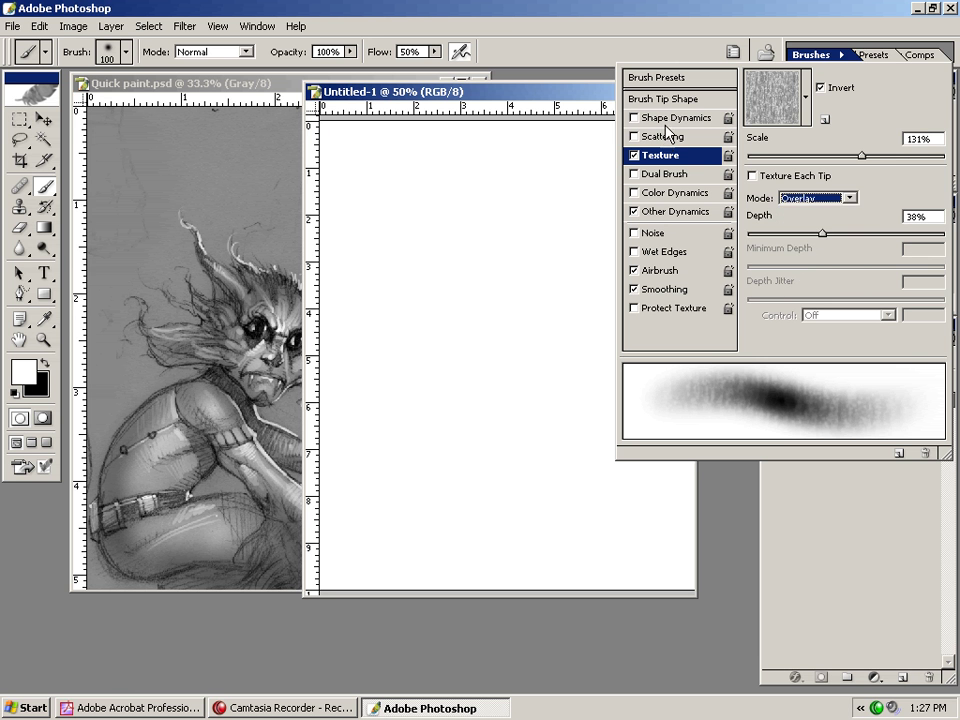
Step: Enable Scattering for the brush with 175% scatter and a count of 3, keeping the texture on
left_click(665, 136)
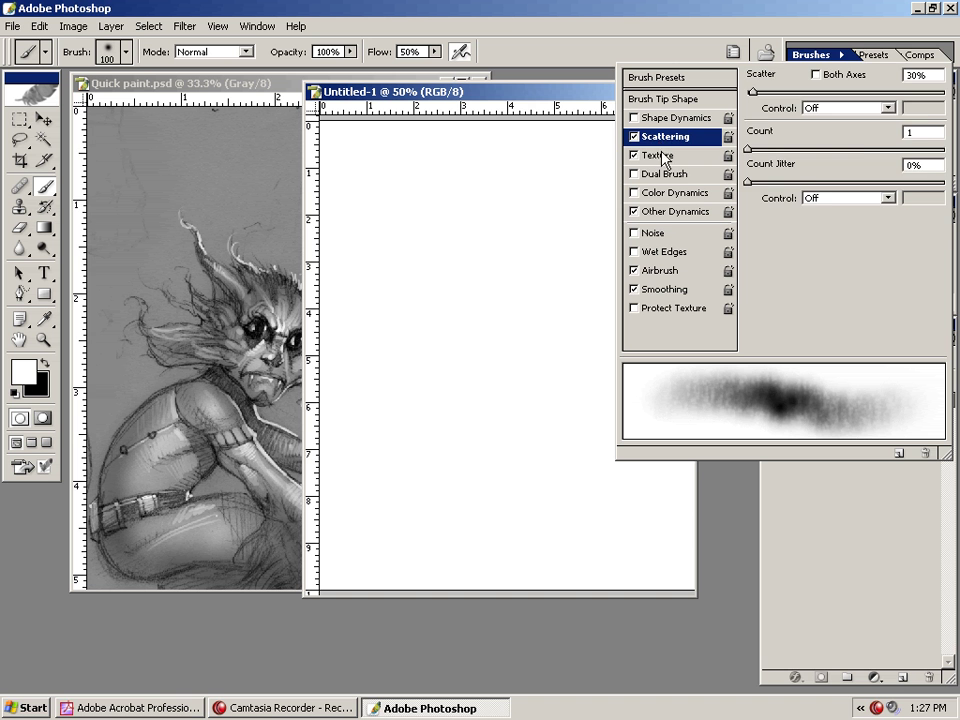
left_click(662, 155)
left_click(850, 198)
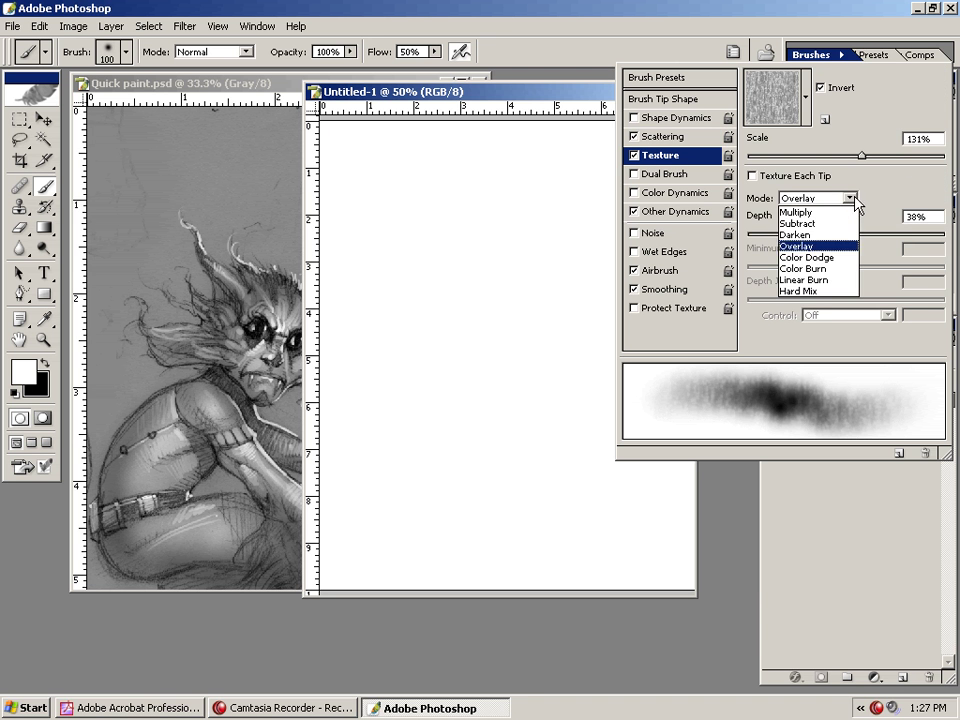
left_click(884, 116)
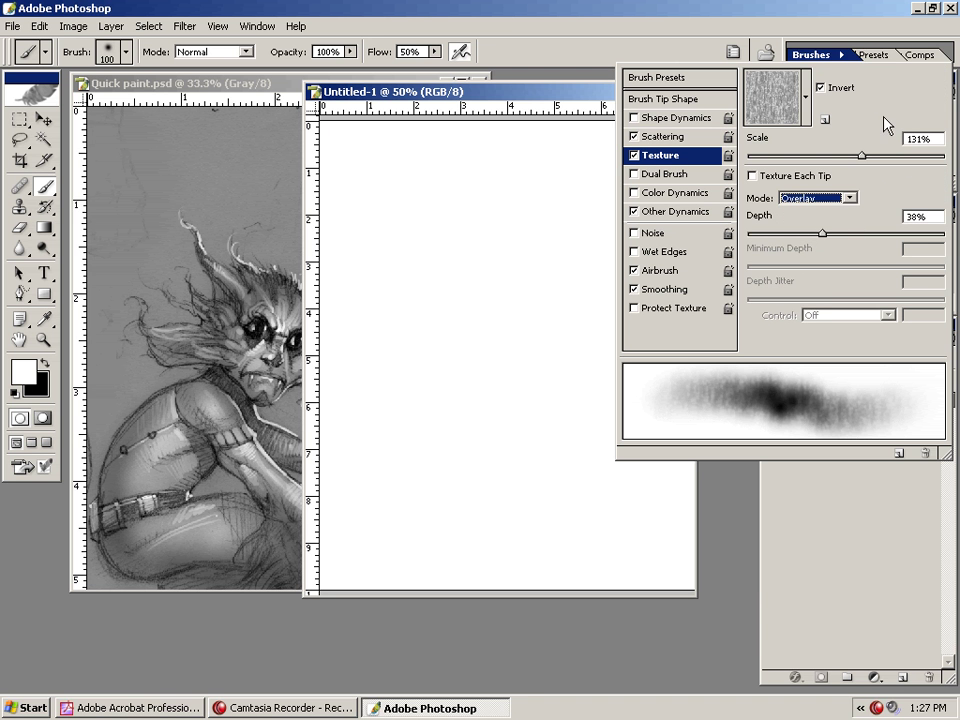
left_click(668, 136)
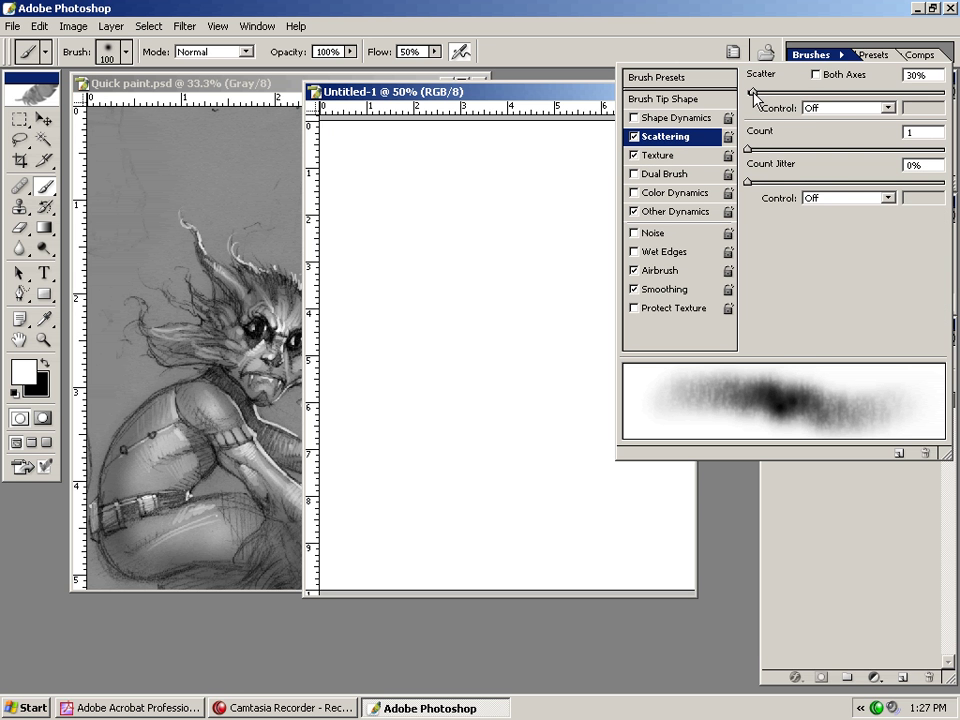
mouse_move(753, 91)
left_mouse_down()
mouse_move(833, 110)
mouse_move(785, 116)
mouse_move(787, 155)
mouse_move(773, 157)
left_mouse_up()
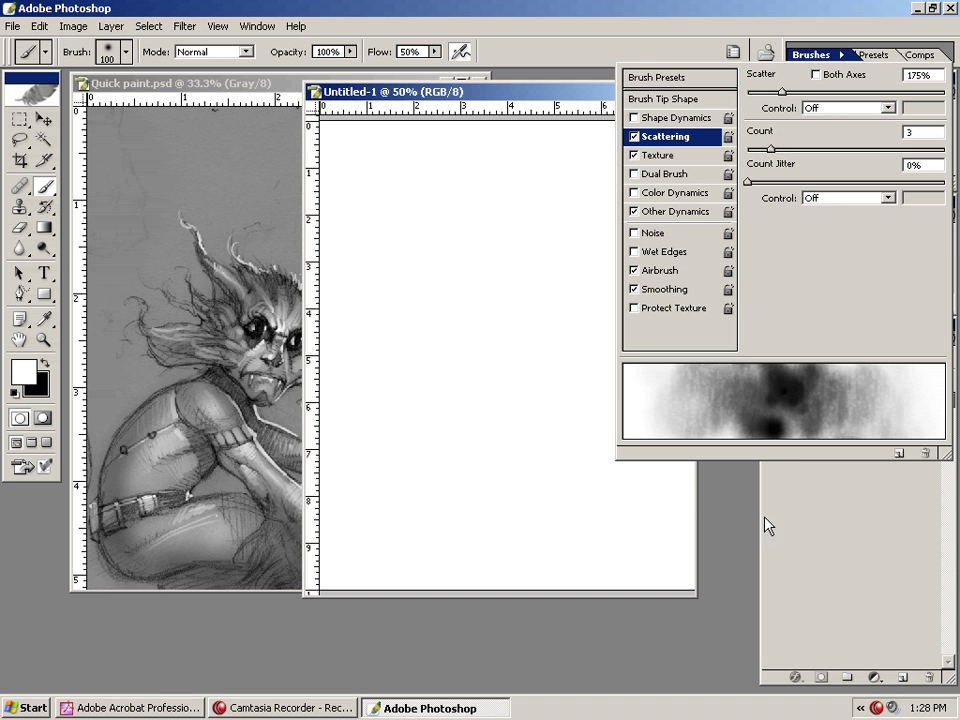
Step: Switch the foreground color to black and paint scattered textured strokes across the blank canvas
left_click(472, 226)
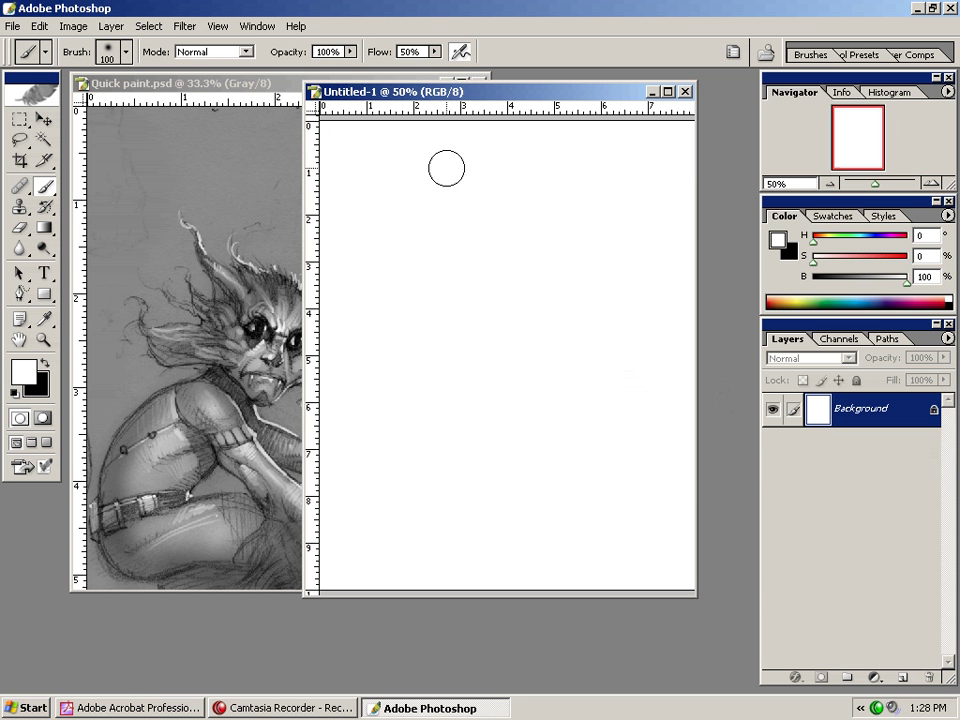
left_click(44, 363)
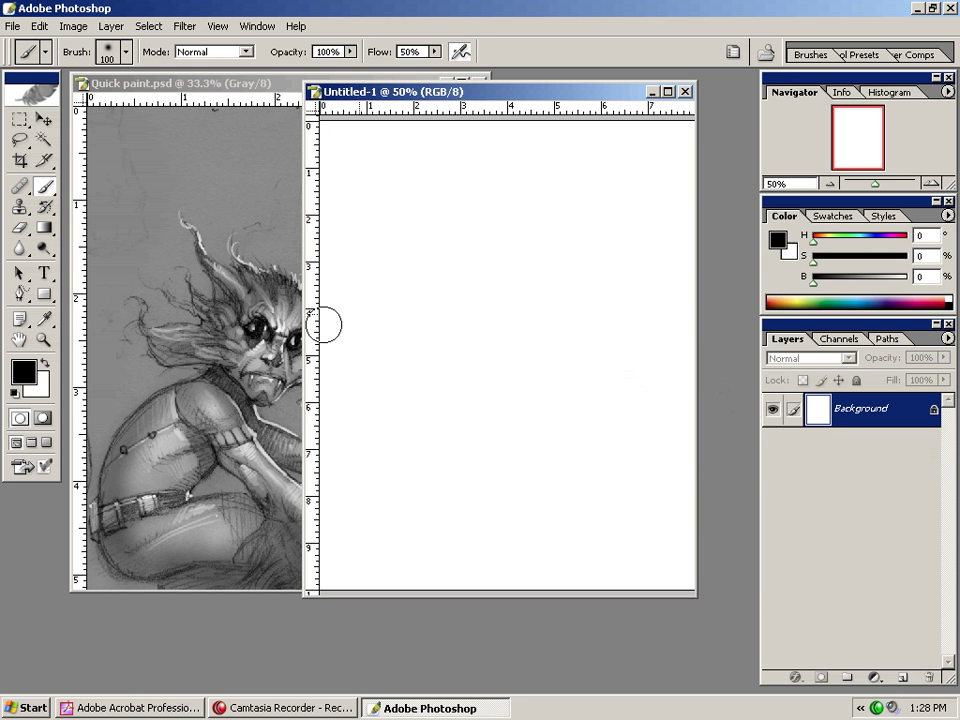
mouse_move(525, 170)
left_mouse_down()
mouse_move(456, 388)
mouse_move(566, 169)
mouse_move(456, 289)
mouse_move(411, 237)
mouse_move(401, 439)
mouse_move(508, 364)
mouse_move(564, 504)
mouse_move(627, 564)
mouse_move(632, 425)
left_mouse_up()
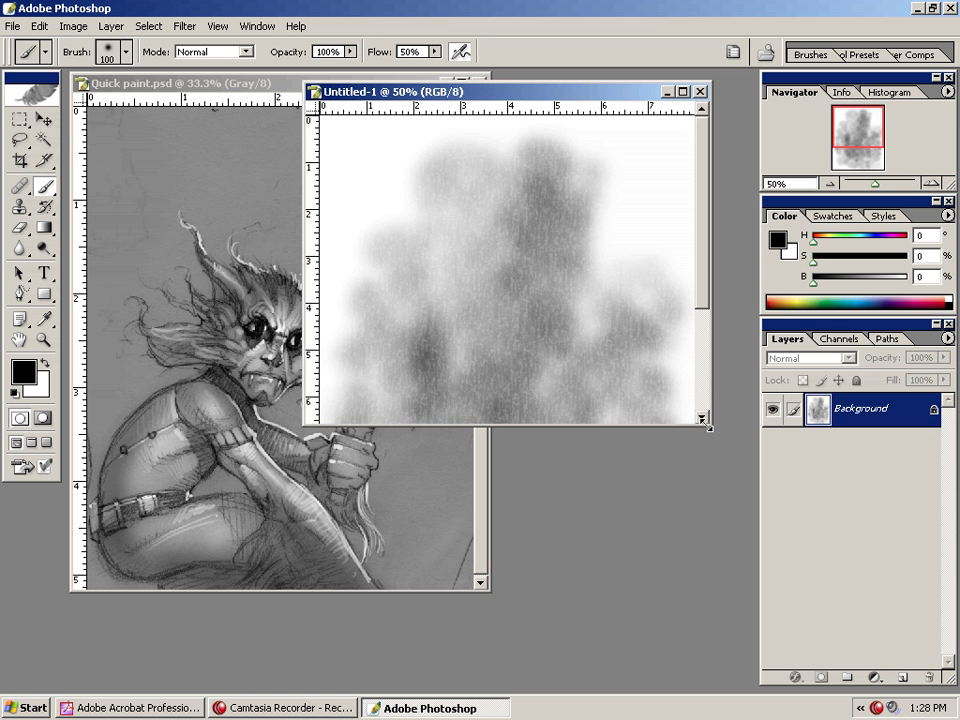
Step: Enlarge the document window to fit the whole canvas and build up black textured strokes over its corners, edges and lower half
left_click_drag(708, 543, 707, 655)
mouse_move(600, 274)
left_mouse_down()
mouse_move(635, 269)
mouse_move(603, 242)
left_mouse_up()
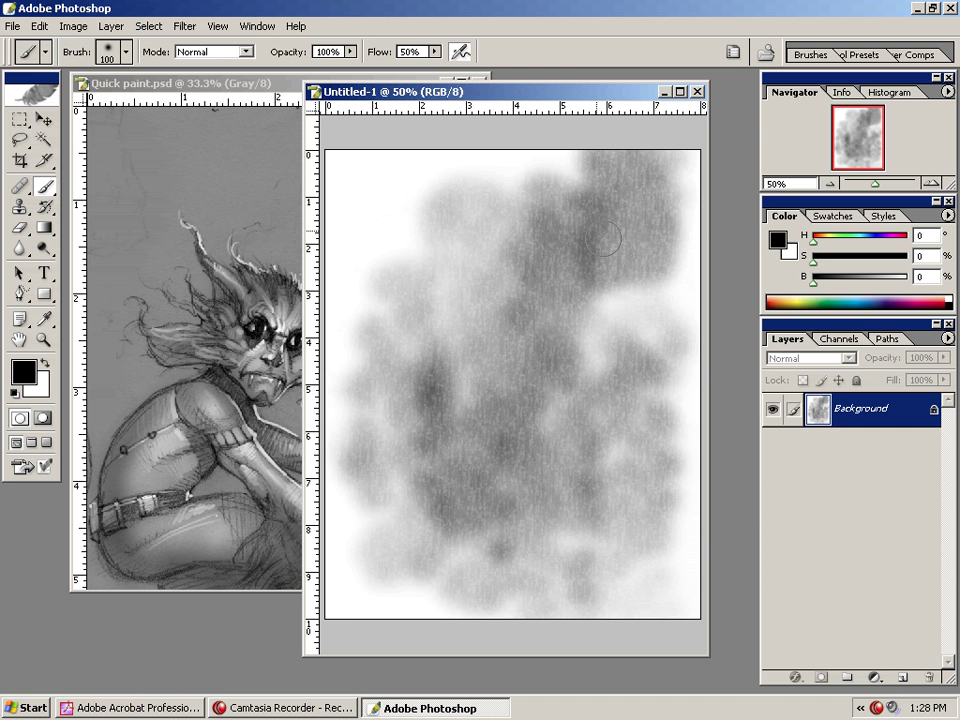
mouse_move(481, 154)
left_mouse_down()
mouse_move(415, 154)
mouse_move(346, 224)
left_mouse_up()
mouse_move(370, 354)
left_mouse_down()
mouse_move(342, 564)
mouse_move(368, 590)
left_mouse_up()
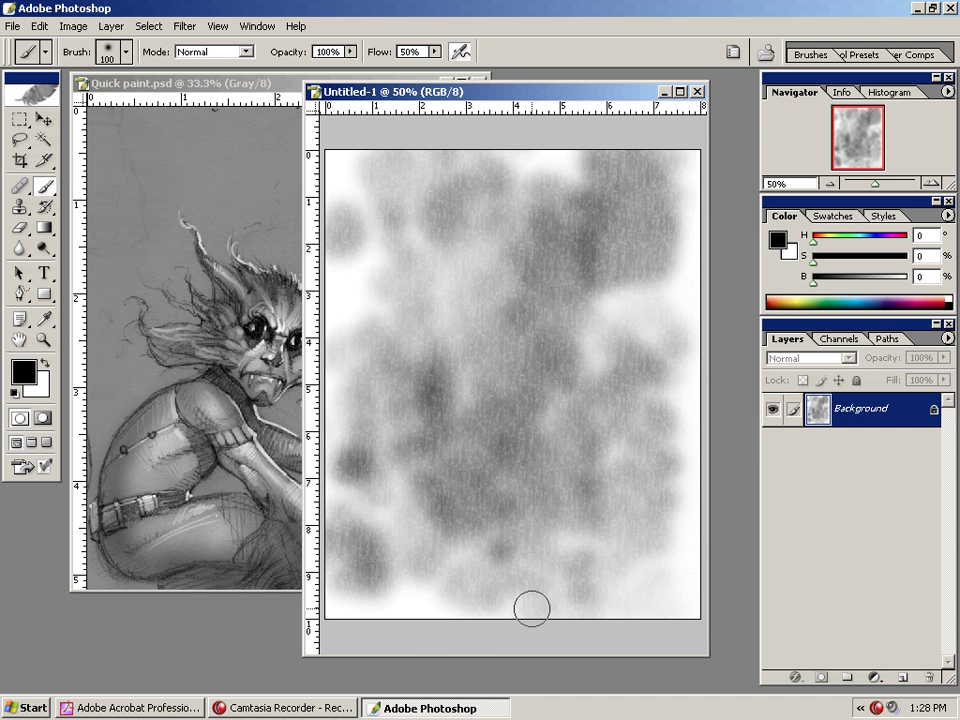
left_click_drag(520, 590, 594, 537)
mouse_move(596, 438)
left_mouse_down()
mouse_move(592, 381)
mouse_move(539, 387)
mouse_move(525, 326)
mouse_move(499, 560)
mouse_move(437, 558)
mouse_move(432, 604)
left_mouse_up()
mouse_move(630, 551)
left_mouse_down()
mouse_move(657, 571)
mouse_move(667, 290)
mouse_move(673, 570)
left_mouse_up()
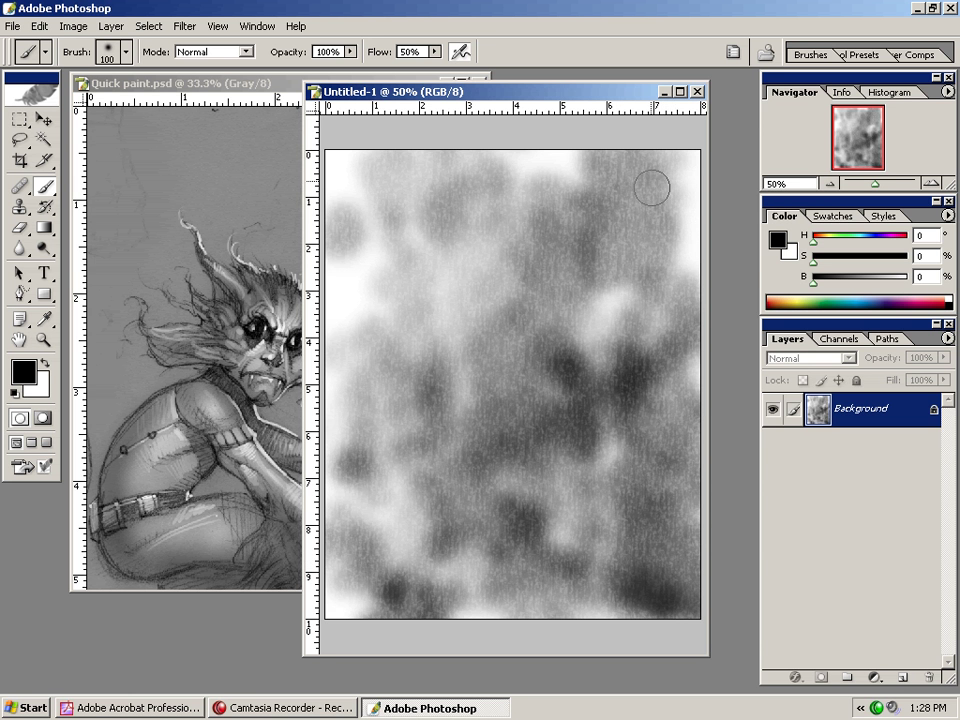
Step: Increase the brush texture scale to 321%
left_click(834, 55)
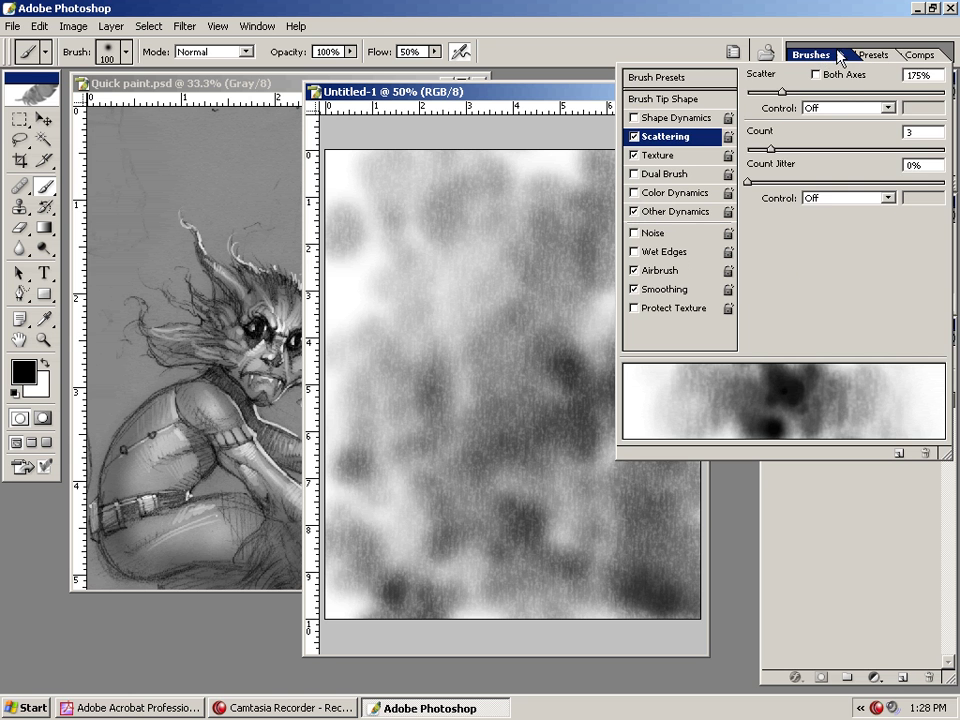
left_click(678, 155)
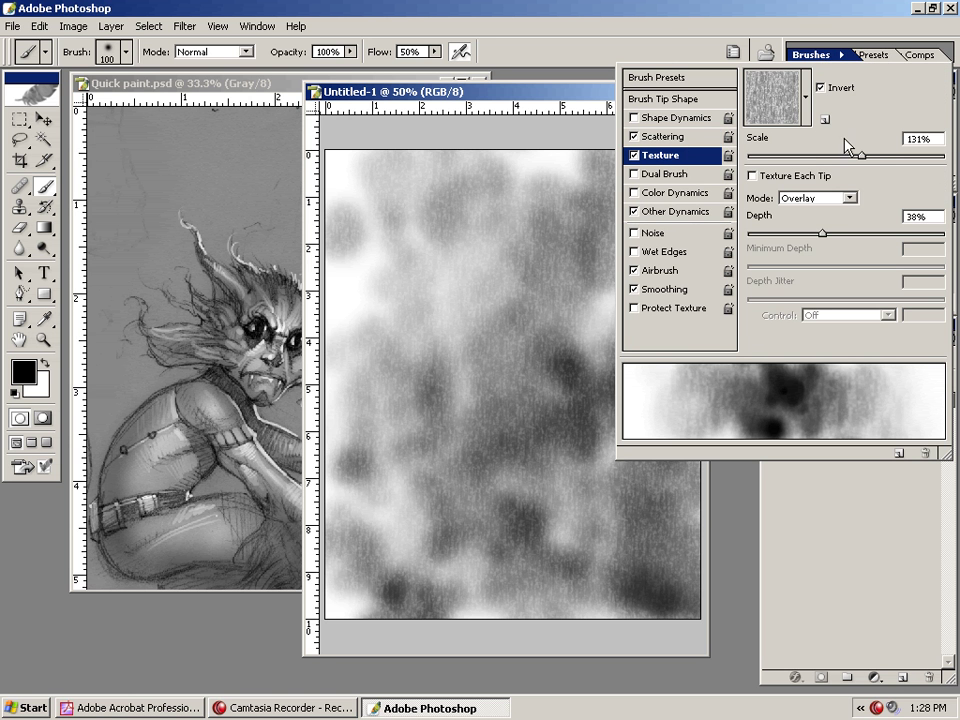
left_click_drag(864, 162, 921, 164)
mouse_move(925, 157)
left_mouse_down()
mouse_move(941, 155)
mouse_move(911, 176)
left_mouse_up()
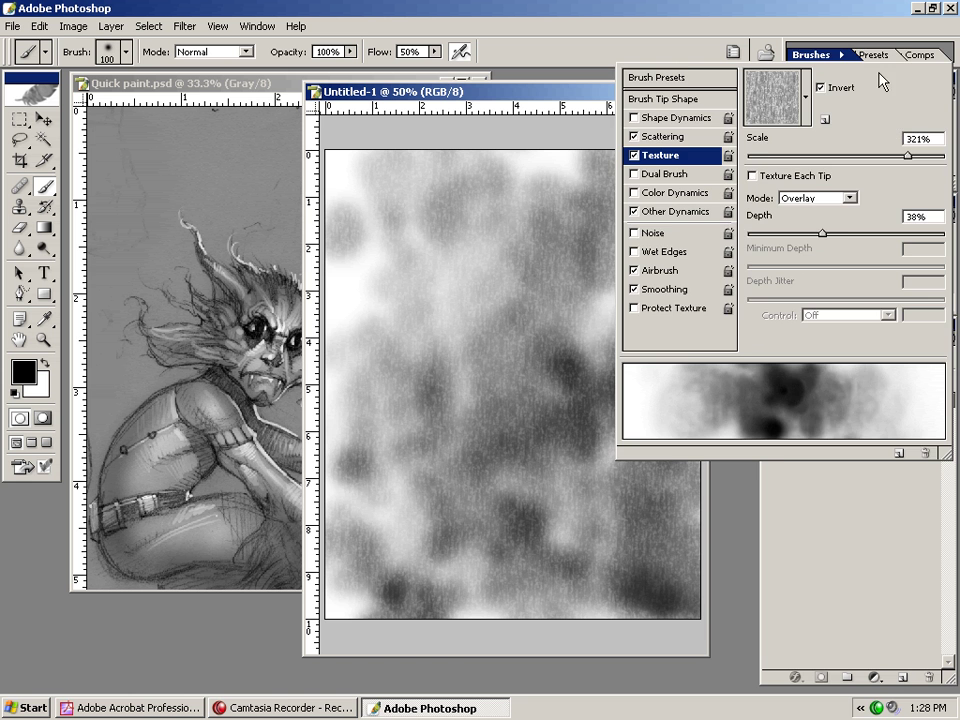
Step: Darken the canvas with black strokes, then swap to white and lighten its left side and lower middle
left_click(578, 90)
mouse_move(510, 236)
left_mouse_down()
mouse_move(557, 403)
mouse_move(623, 151)
mouse_move(460, 270)
mouse_move(491, 362)
mouse_move(409, 531)
mouse_move(492, 401)
mouse_move(512, 619)
left_mouse_up()
key("x")
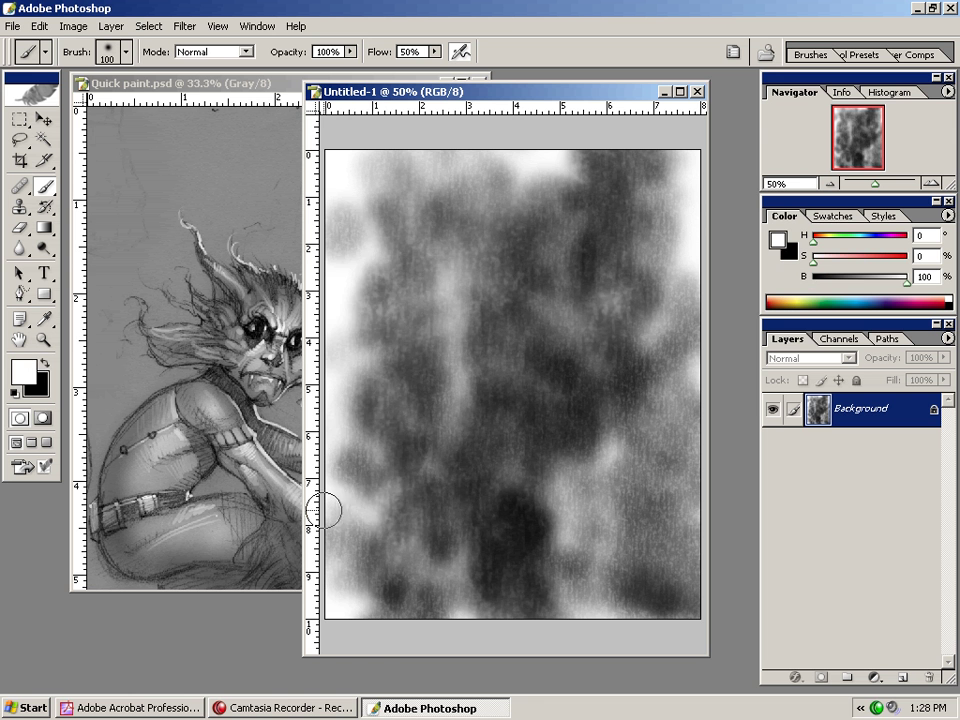
mouse_move(327, 511)
left_mouse_down()
mouse_move(386, 360)
mouse_move(400, 281)
mouse_move(424, 539)
mouse_move(492, 256)
mouse_move(546, 626)
mouse_move(578, 475)
mouse_move(586, 486)
mouse_move(599, 353)
mouse_move(584, 507)
mouse_move(571, 485)
mouse_move(522, 465)
mouse_move(511, 588)
mouse_move(521, 436)
mouse_move(528, 641)
mouse_move(528, 491)
left_mouse_up()
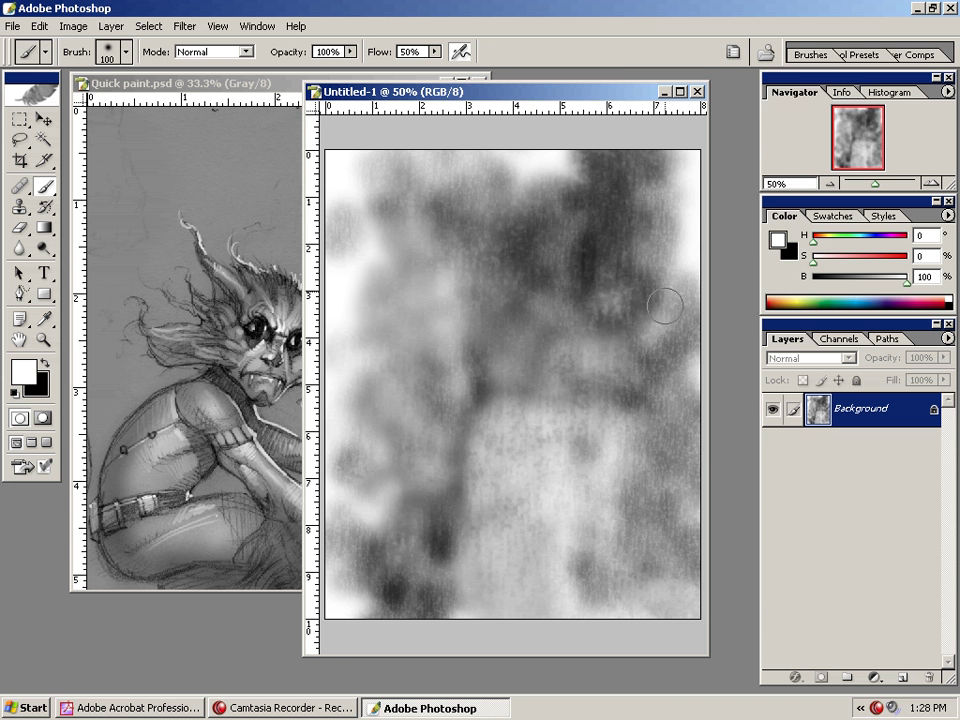
Step: Choose the crosshatched grid pattern as the brush texture
left_click(812, 54)
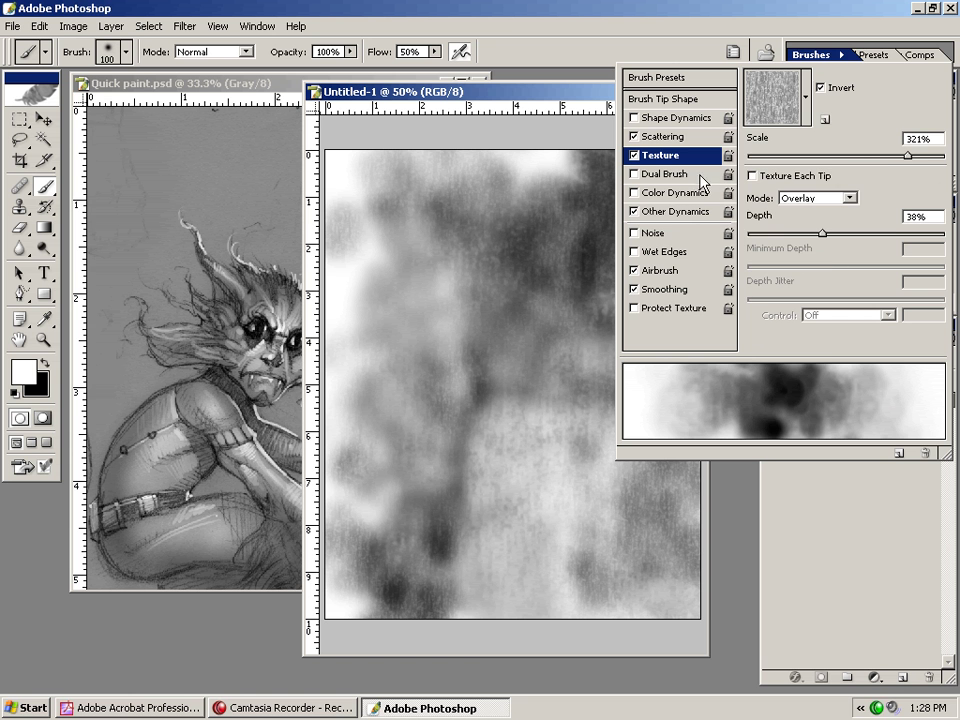
left_click(807, 99)
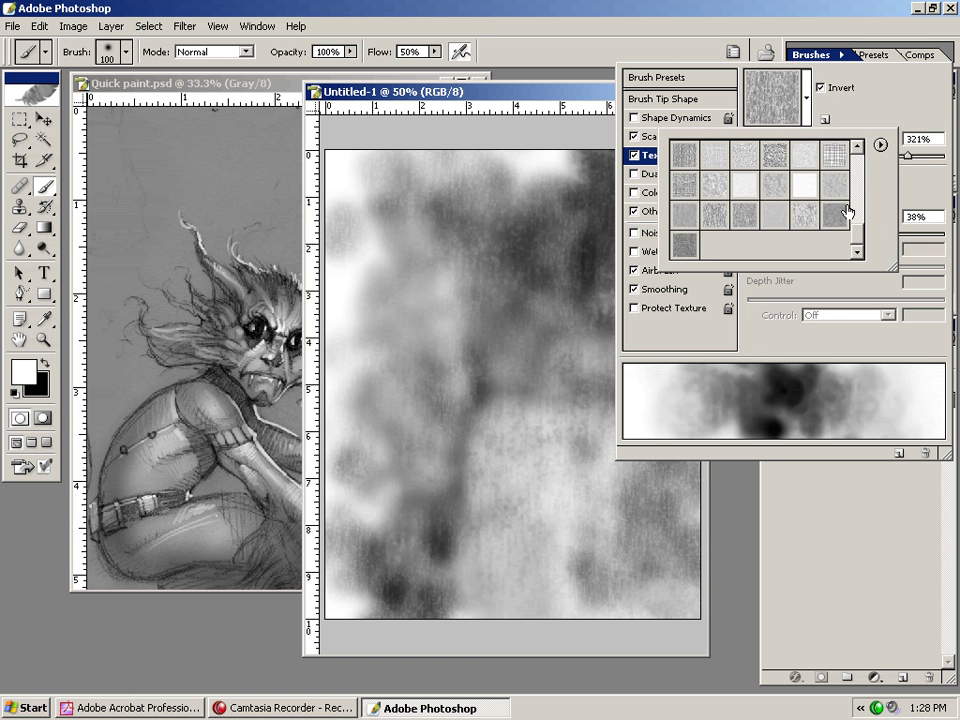
left_click(843, 152)
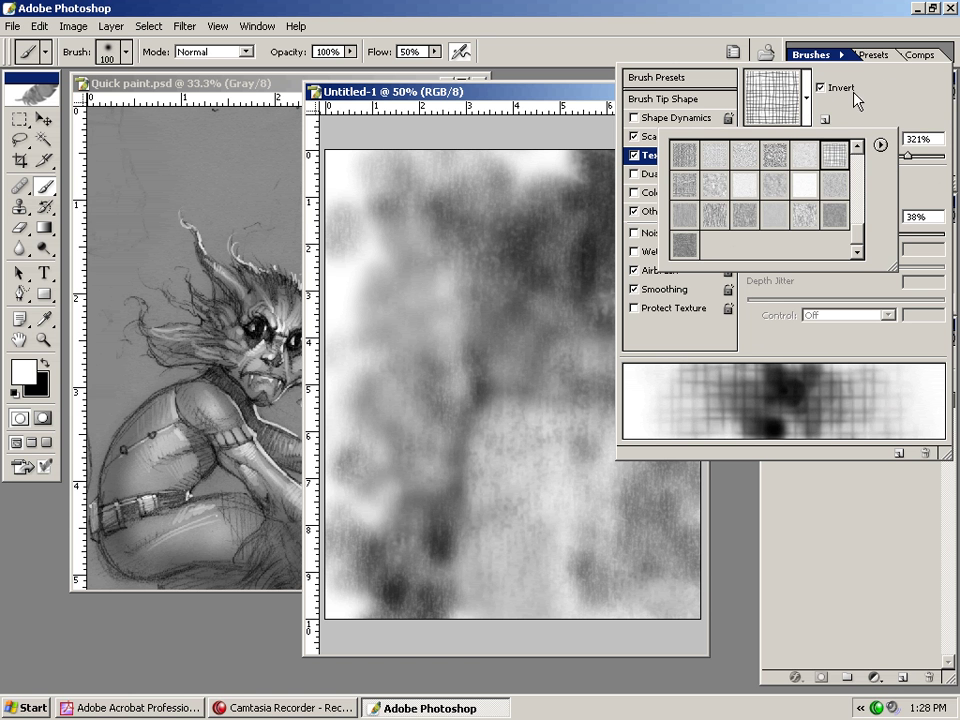
left_click(889, 93)
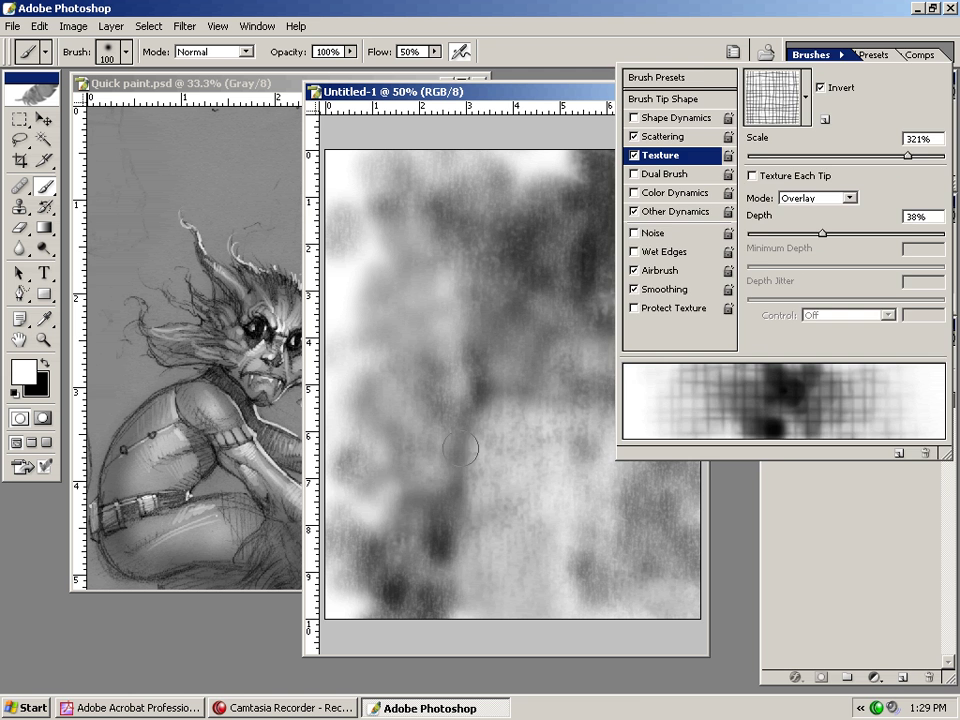
Step: Paint white grid-textured strokes across the canvas, covering the middle, the upper area and the left edge
mouse_move(460, 448)
left_mouse_down()
mouse_move(430, 603)
mouse_move(414, 272)
mouse_move(371, 619)
mouse_move(432, 478)
mouse_move(520, 568)
mouse_move(521, 640)
left_mouse_up()
left_click_drag(611, 365, 628, 660)
mouse_move(624, 518)
left_mouse_down()
mouse_move(617, 186)
mouse_move(613, 224)
mouse_move(667, 185)
mouse_move(681, 437)
left_mouse_up()
left_click_drag(343, 137, 350, 618)
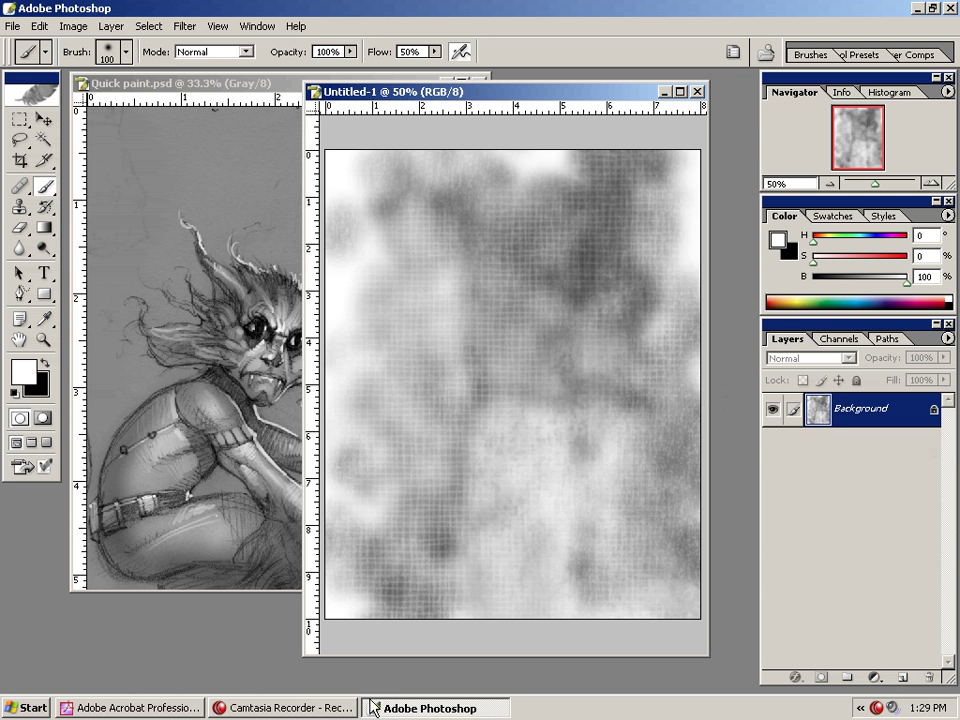
Step: Invert the image's tones and paint white grid-textured strokes over the dark left side and upper middle
left_click(73, 27)
mouse_move(128, 73)
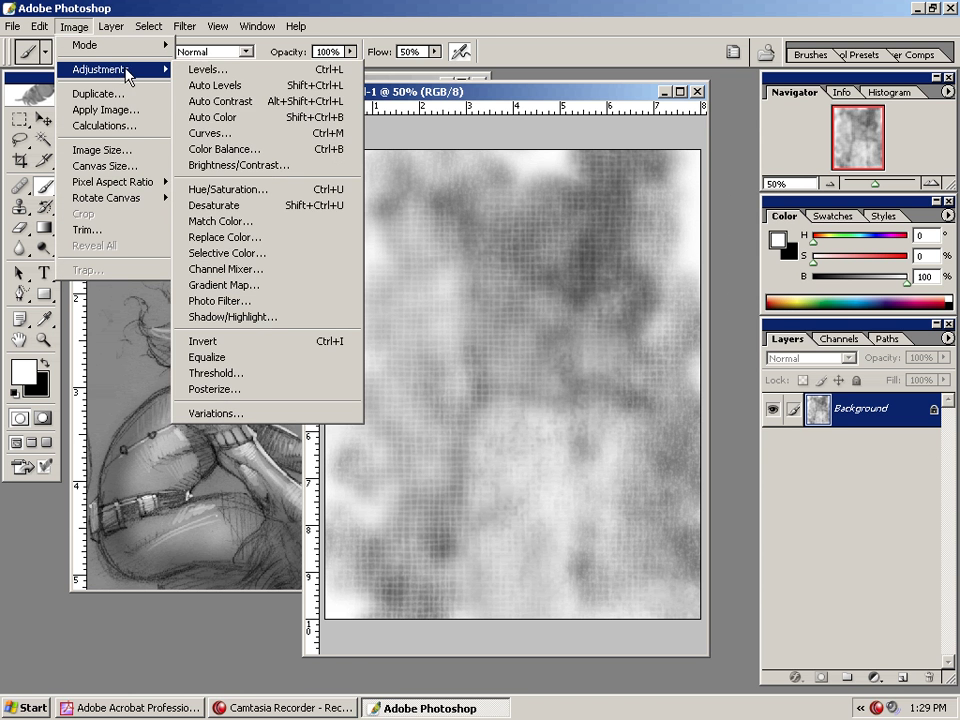
left_click(249, 342)
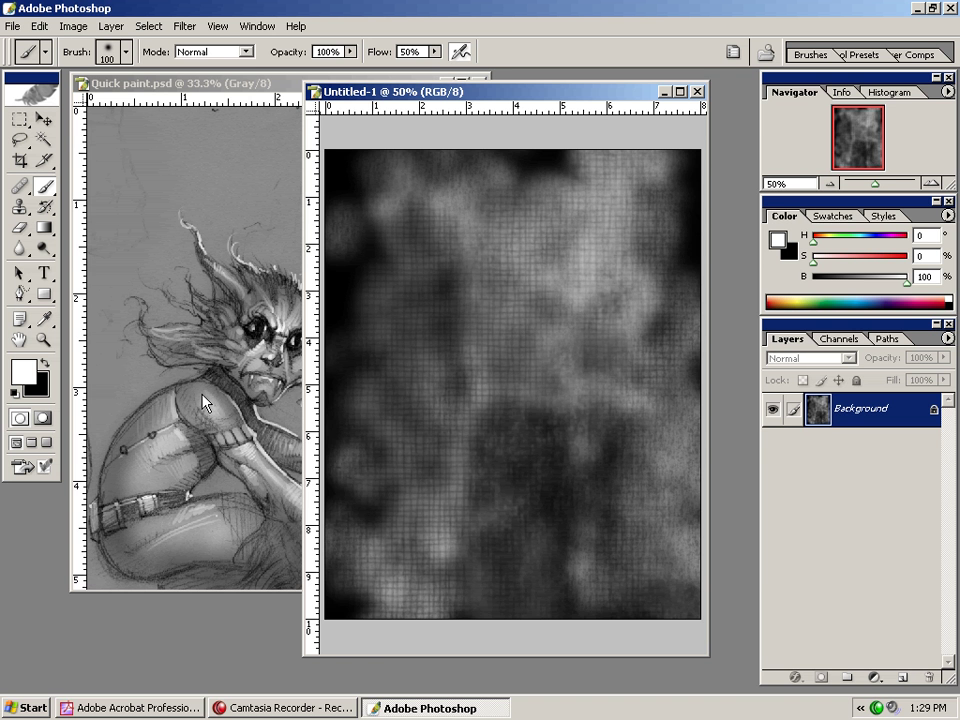
mouse_move(374, 152)
left_mouse_down()
mouse_move(355, 380)
mouse_move(348, 180)
left_mouse_up()
mouse_move(486, 178)
left_mouse_down()
mouse_move(464, 226)
mouse_move(496, 530)
left_mouse_up()
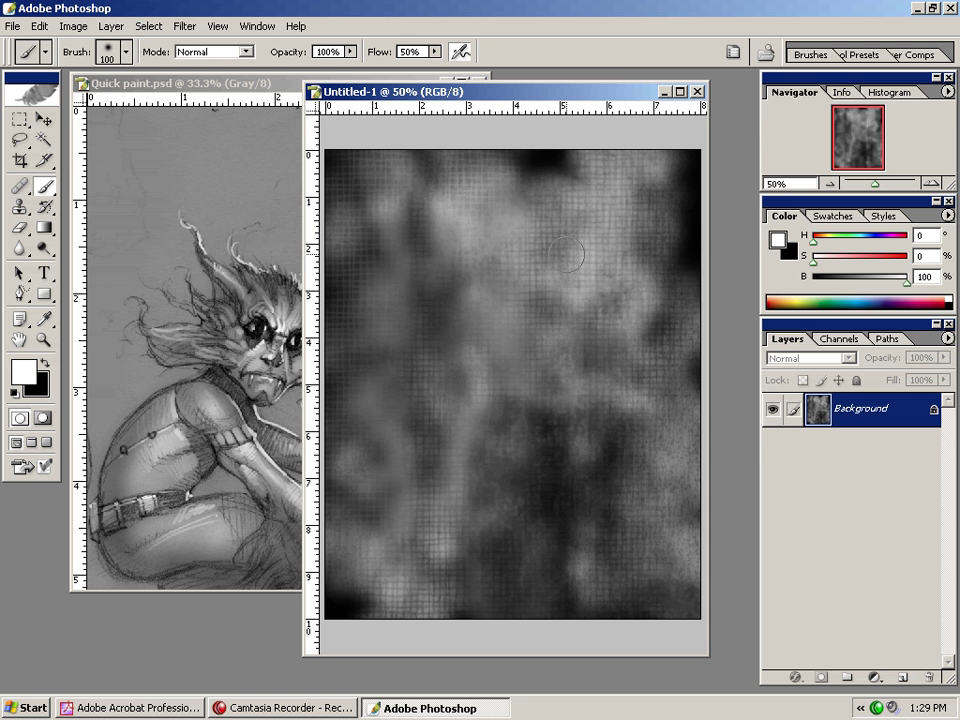
left_click_drag(536, 145, 540, 216)
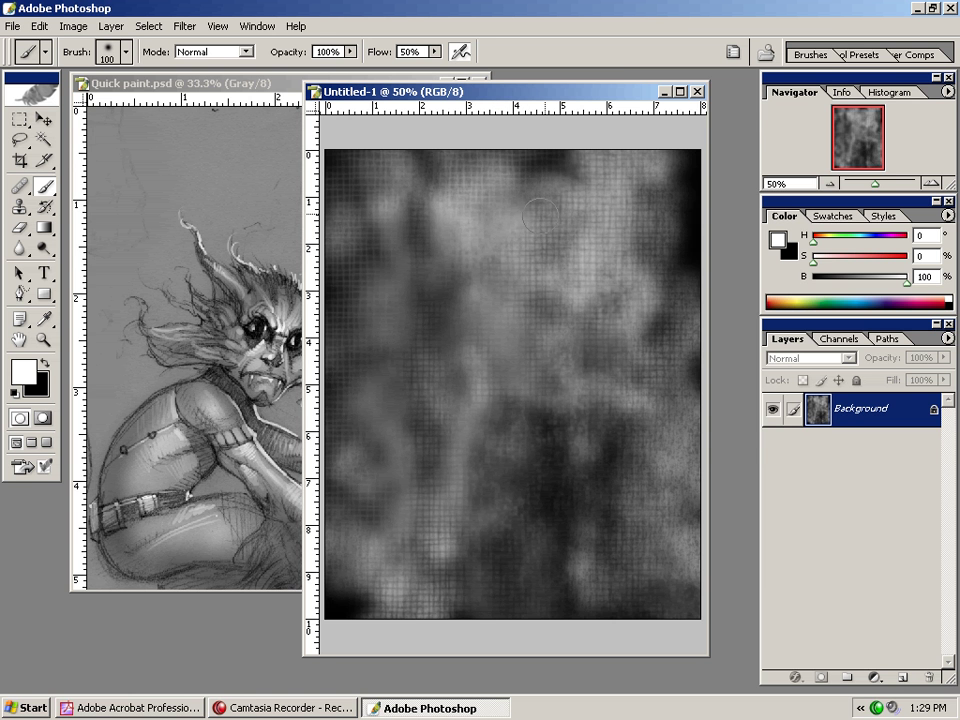
Step: Reduce the grid texture's scale and paint white strokes over the canvas center, lower left and upper right corner
left_click(824, 57)
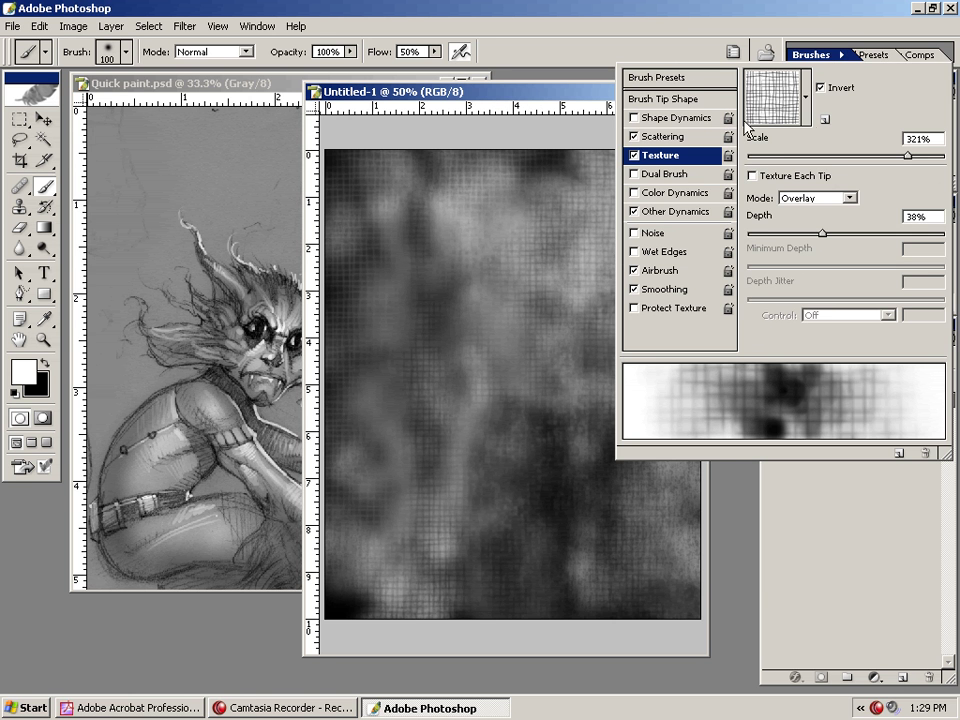
left_click_drag(907, 156, 826, 174)
left_click_drag(582, 327, 536, 507)
mouse_move(568, 425)
left_mouse_down()
mouse_move(562, 600)
mouse_move(529, 539)
mouse_move(507, 593)
mouse_move(480, 379)
mouse_move(426, 596)
mouse_move(413, 616)
mouse_move(350, 597)
left_mouse_up()
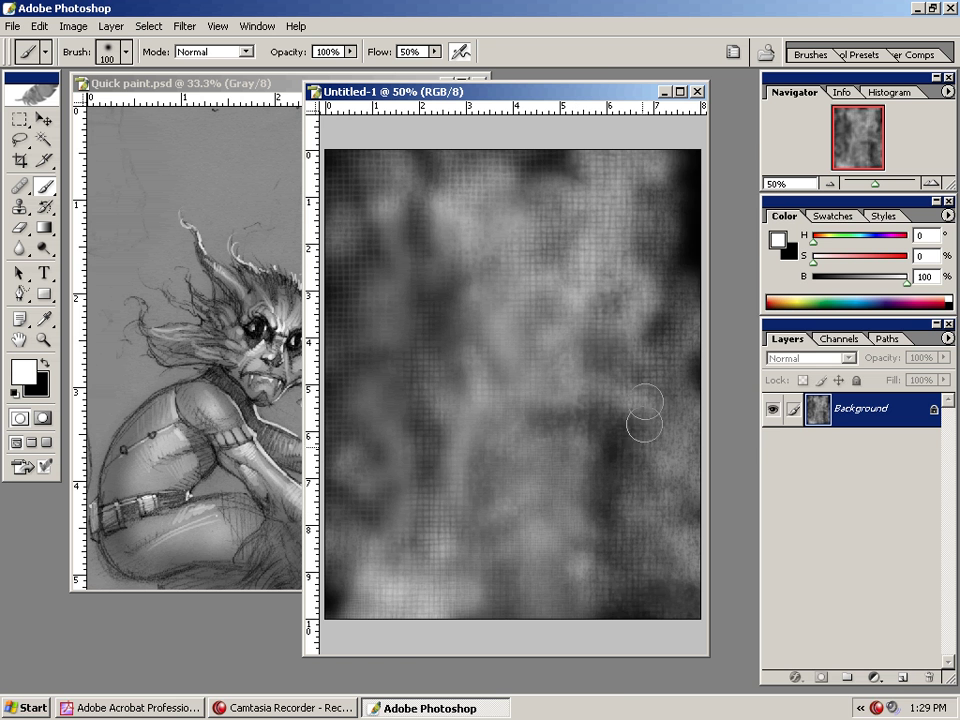
mouse_move(656, 352)
left_mouse_down()
mouse_move(665, 127)
mouse_move(661, 235)
left_mouse_up()
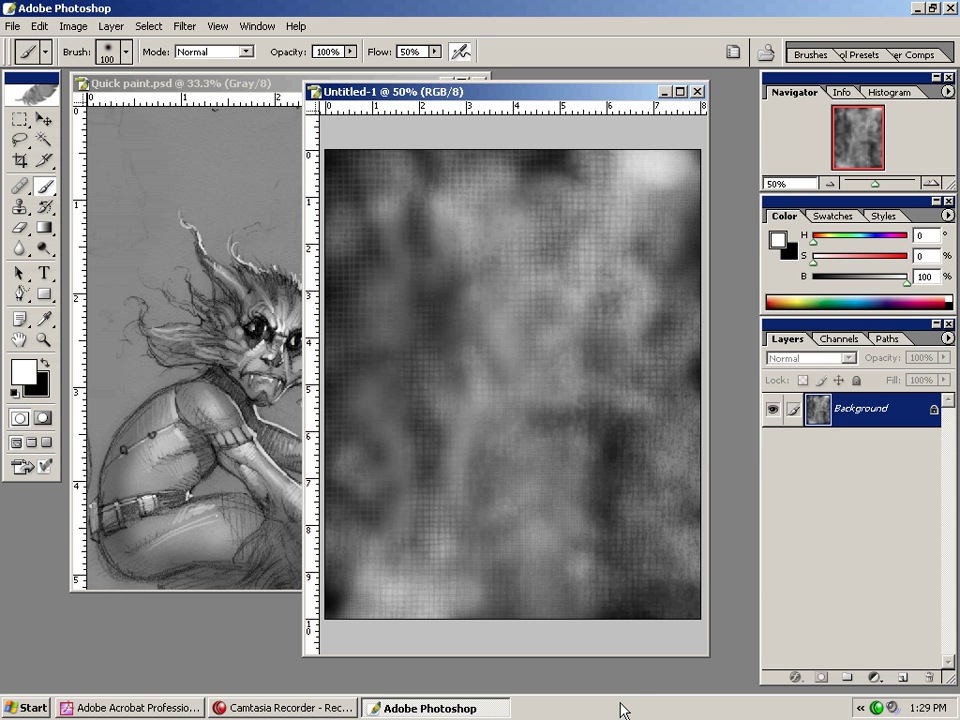
Step: Choose the black-and-white checkerboard pattern as the brush texture and set its scale to 998%
left_click(820, 55)
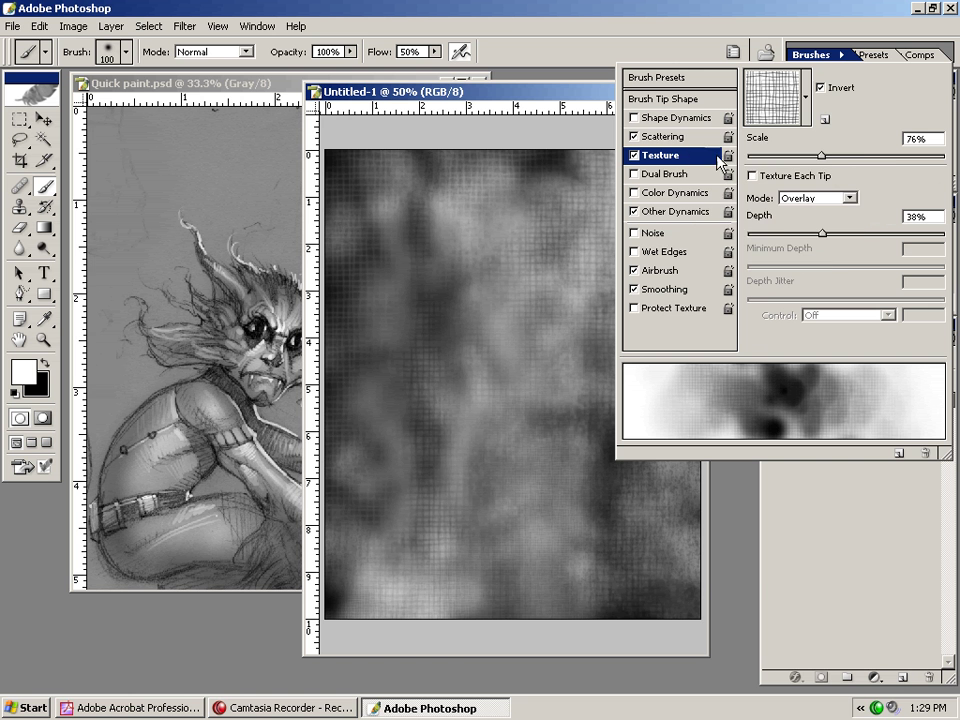
left_click(806, 97)
left_click_drag(858, 233, 867, 162)
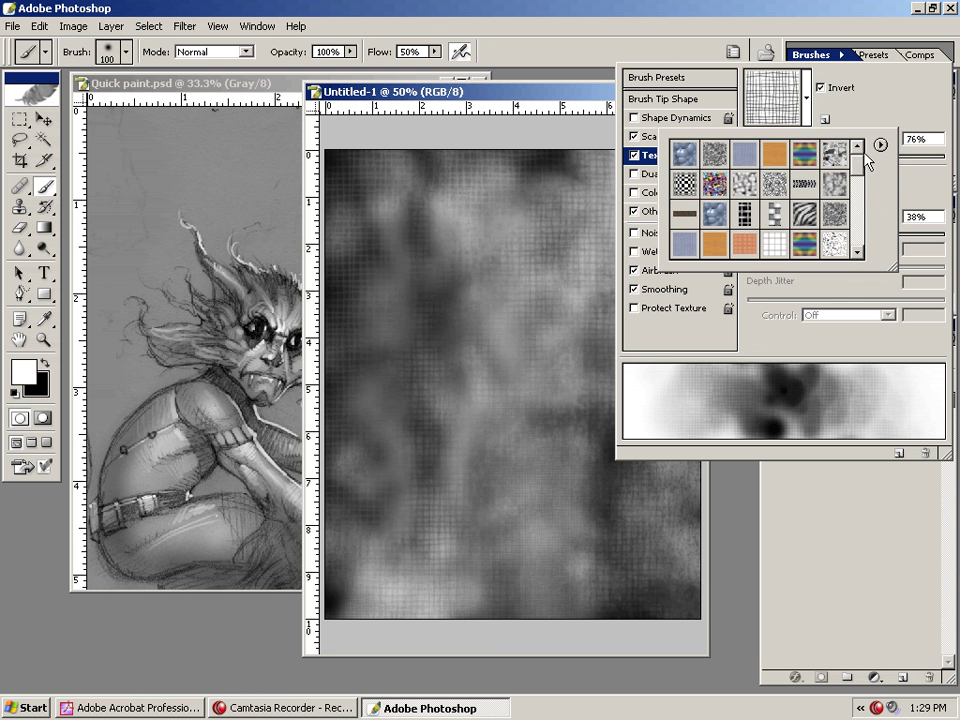
left_click(680, 187)
left_click(881, 97)
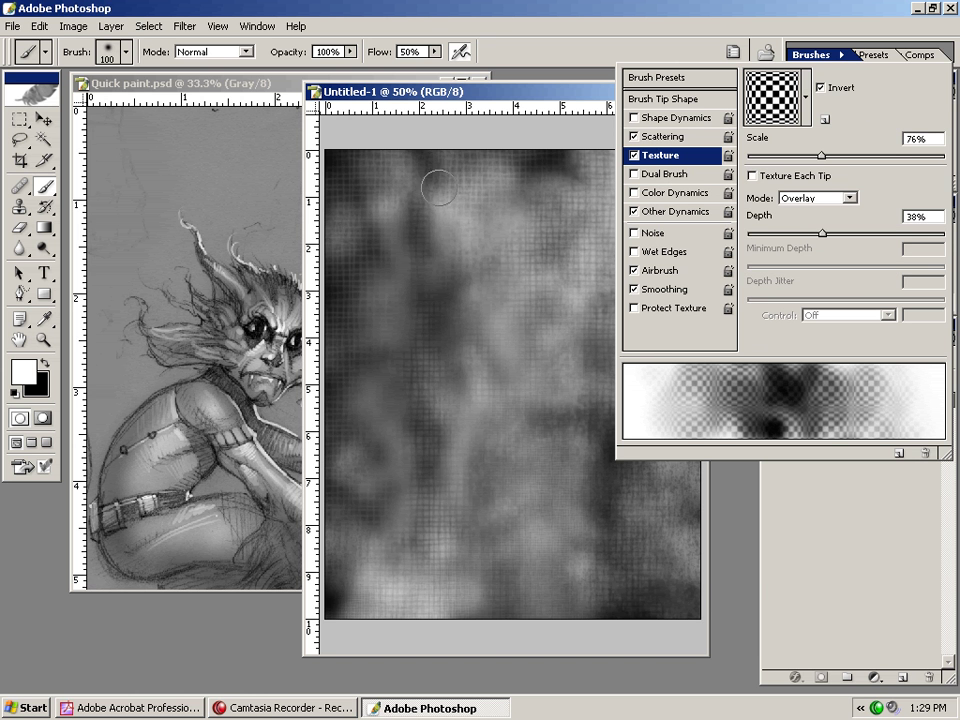
left_click_drag(873, 162, 944, 156)
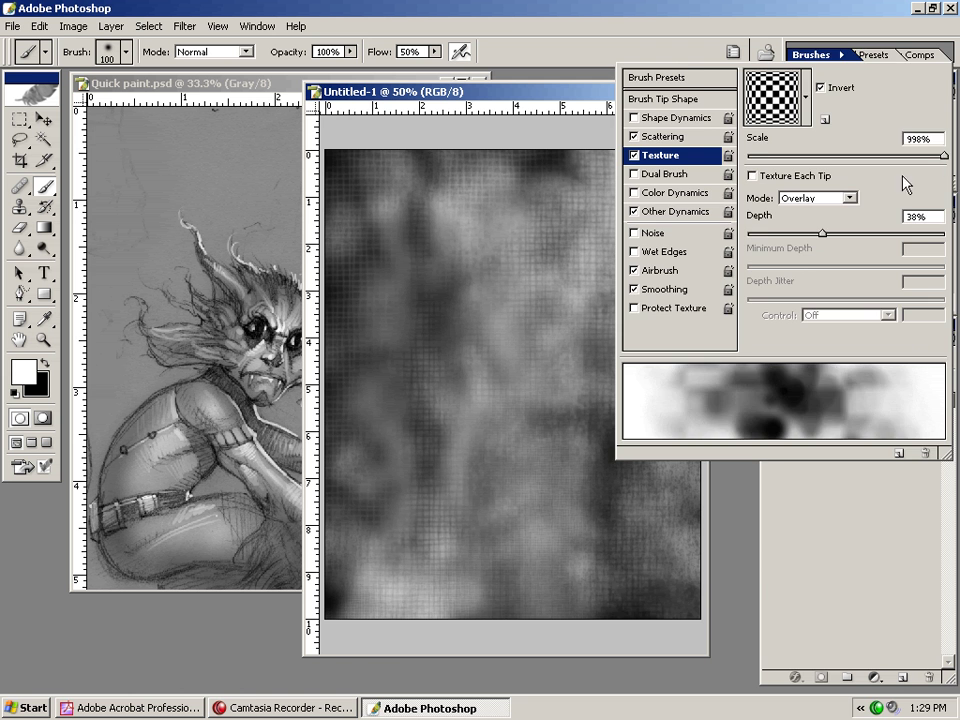
Step: Paint white checkered strokes over the canvas's upper right area and black checkered strokes down its lower right area
left_click_drag(406, 432, 405, 608)
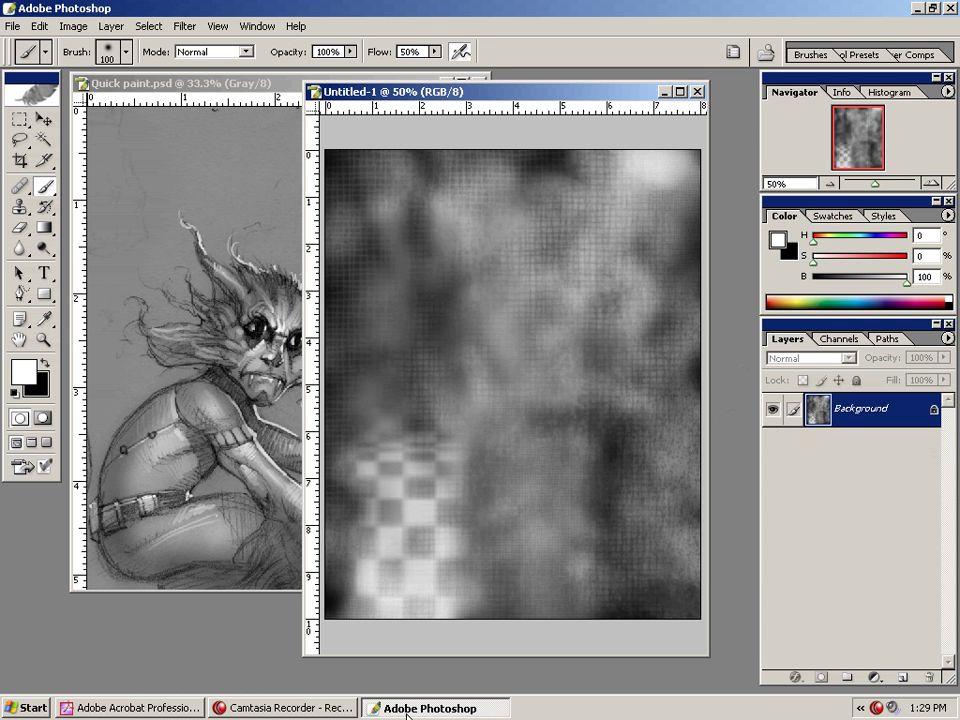
key("ctrl+z")
mouse_move(616, 150)
left_mouse_down()
mouse_move(610, 311)
mouse_move(599, 162)
mouse_move(587, 165)
left_mouse_up()
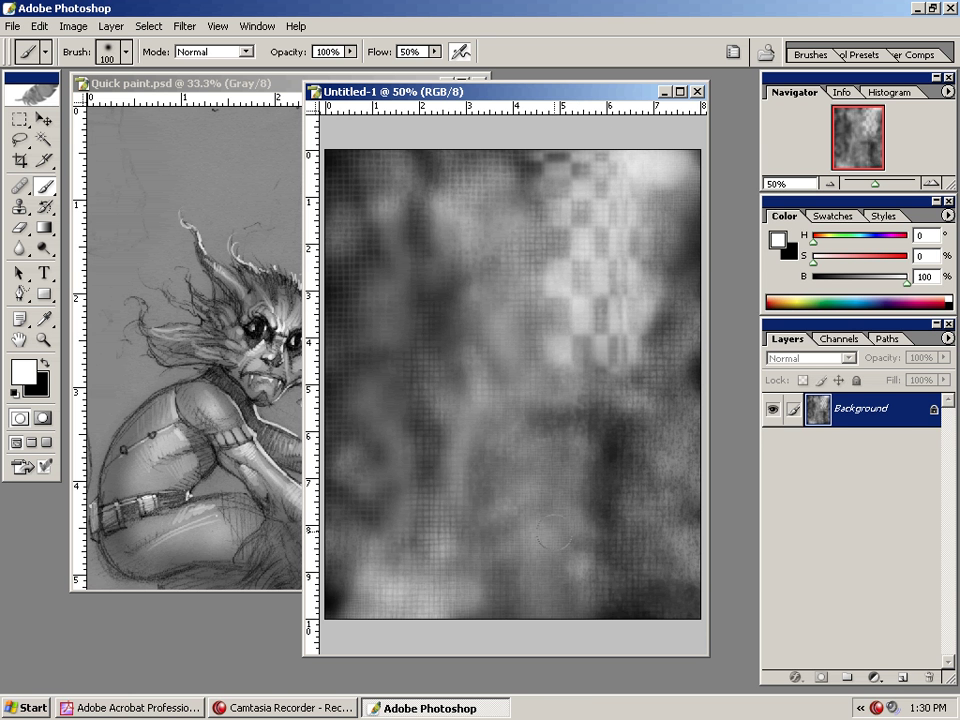
left_click(45, 361)
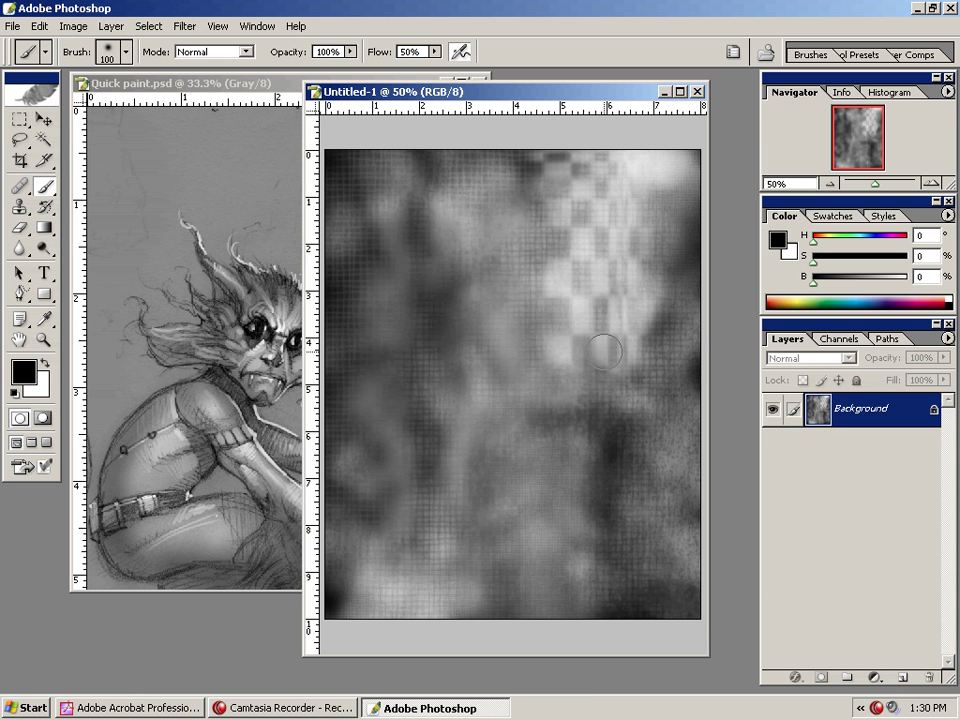
left_click_drag(606, 350, 608, 639)
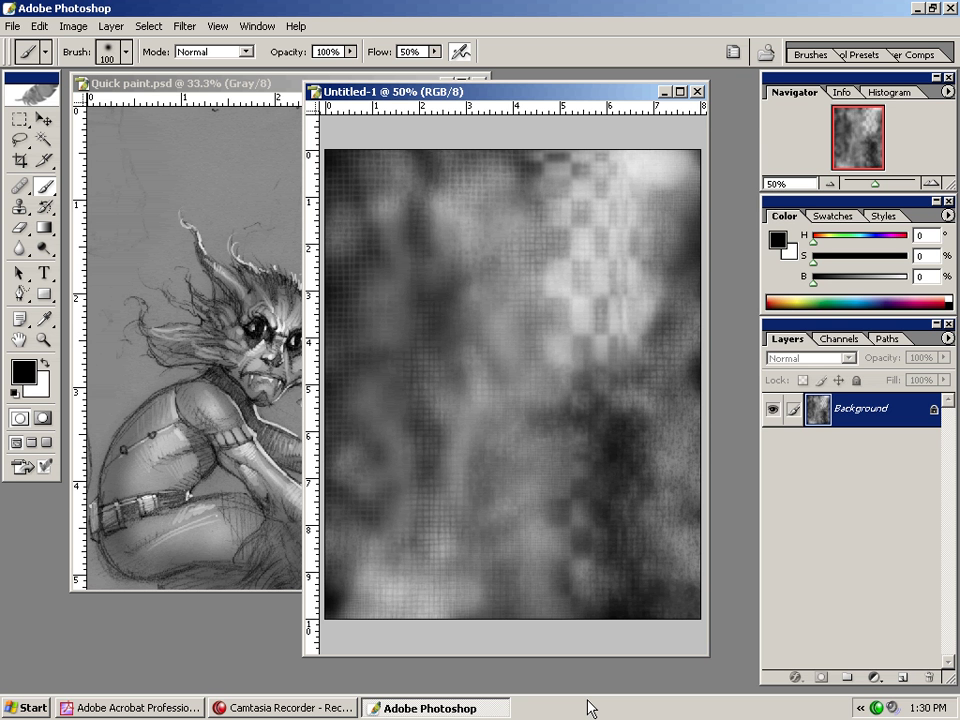
Step: Disable the brush's texture and enable Shape Dynamics
left_click(812, 55)
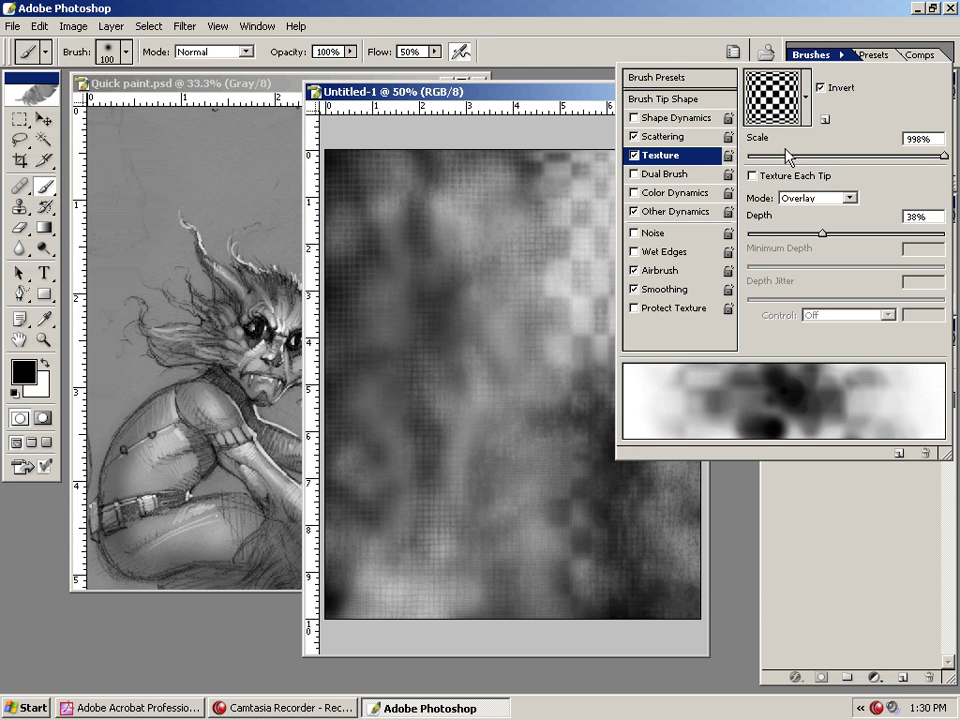
left_click(634, 156)
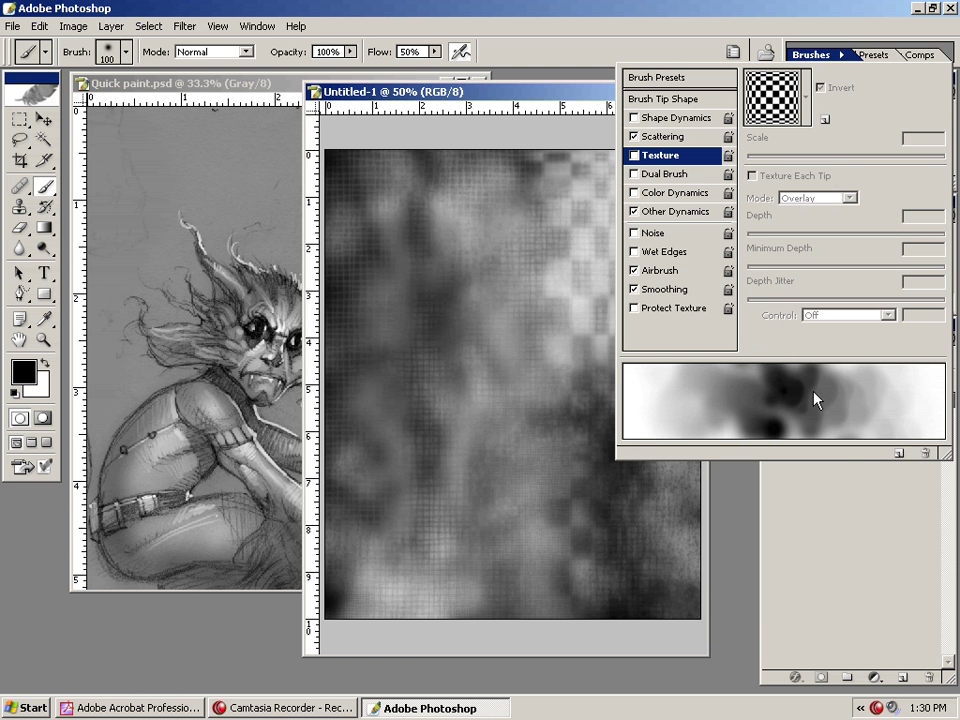
left_click(685, 100)
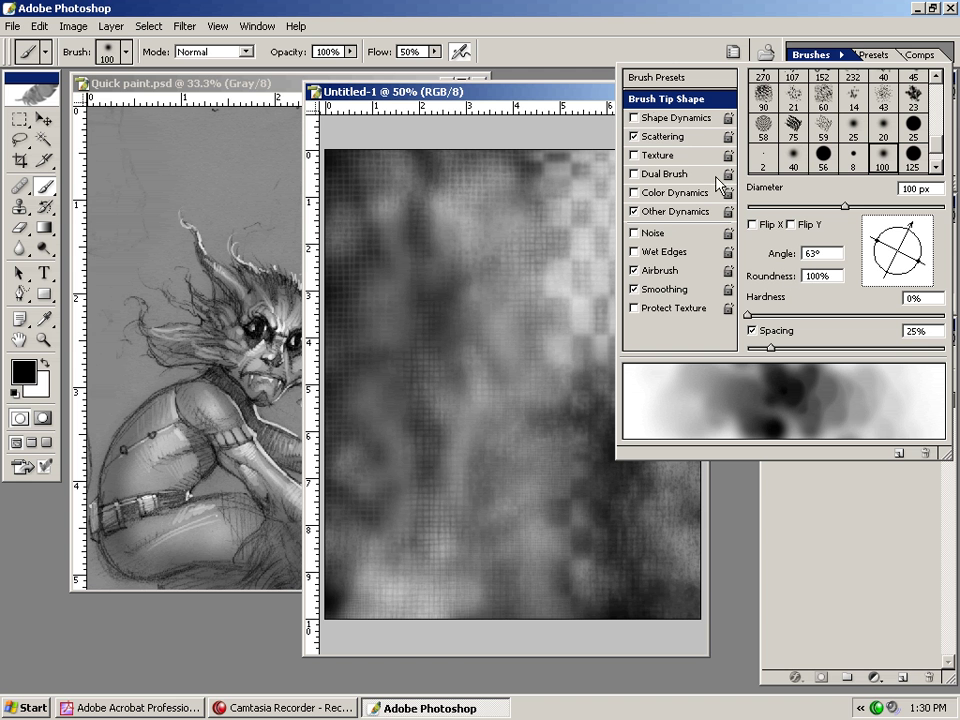
left_click(633, 118)
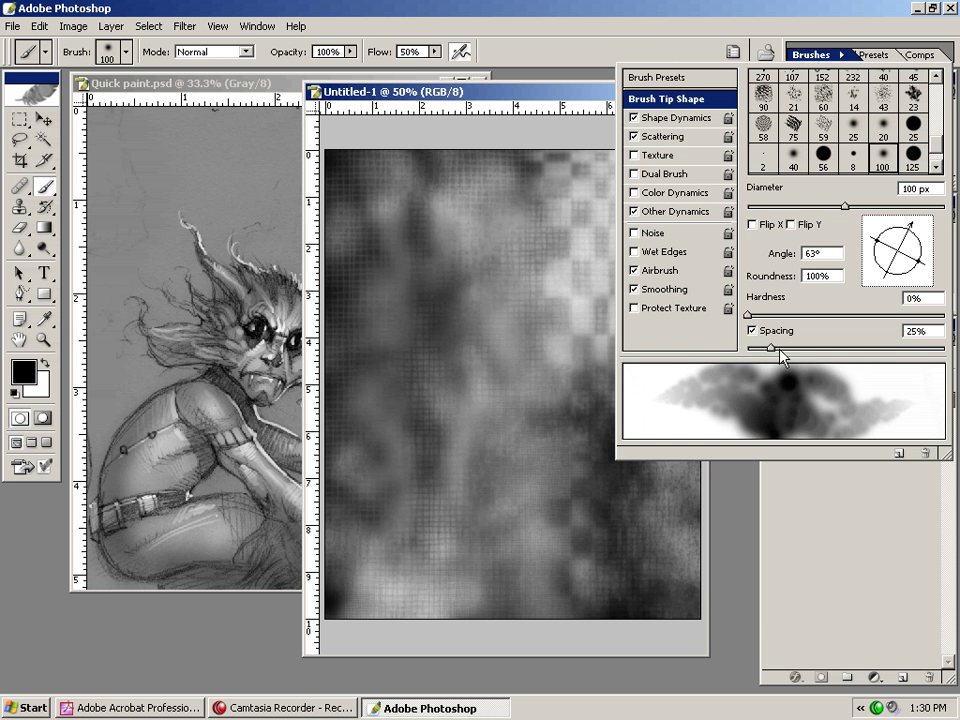
Step: Increase the brush tip's hardness and widen its spacing past 70% for separate round dabs
mouse_move(780, 350)
left_mouse_down()
mouse_move(940, 356)
mouse_move(878, 352)
mouse_move(730, 386)
left_mouse_up()
mouse_move(641, 415)
left_mouse_down()
mouse_move(776, 379)
mouse_move(817, 357)
left_mouse_up()
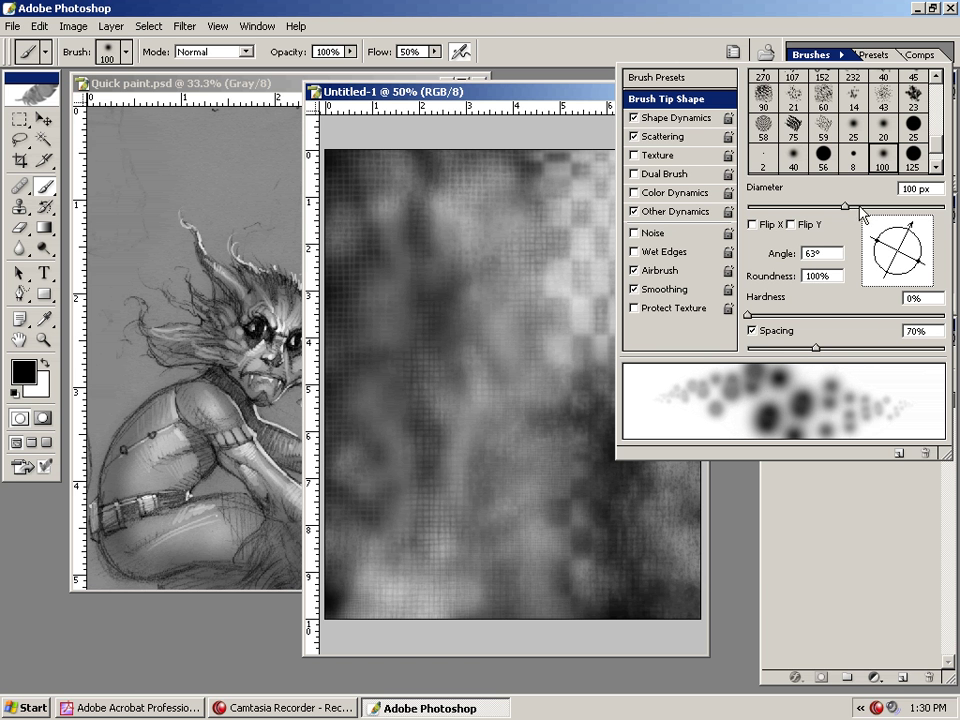
mouse_move(756, 318)
left_mouse_down()
mouse_move(905, 318)
mouse_move(884, 327)
left_mouse_up()
mouse_move(817, 347)
left_mouse_down()
mouse_move(881, 348)
mouse_move(873, 348)
left_mouse_up()
Step: Set the brush's scatter to 564% and its count to 1
left_click(666, 137)
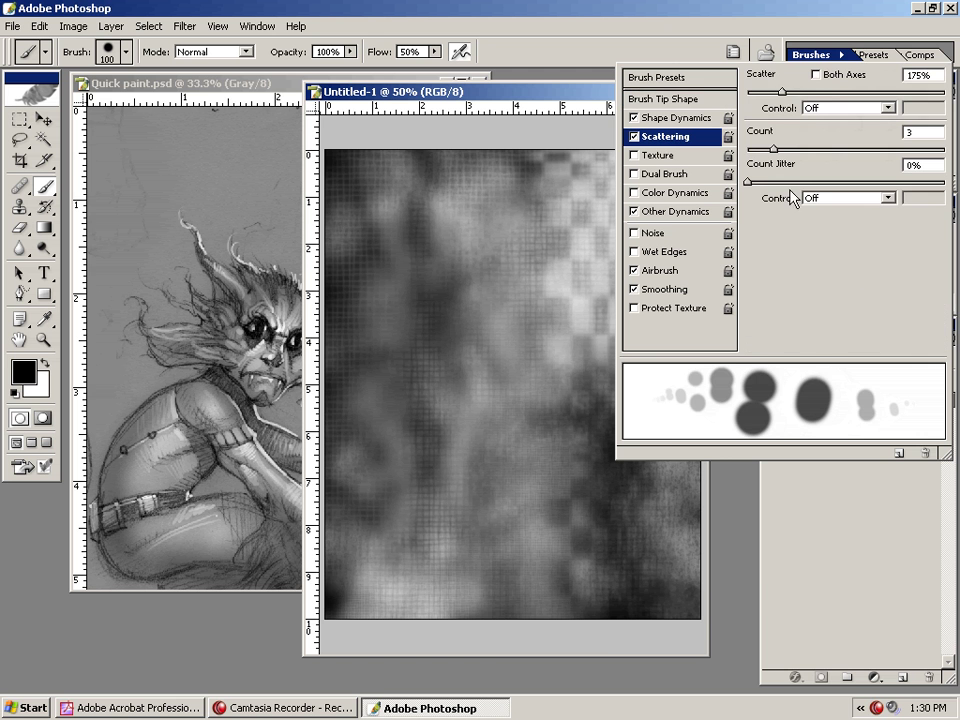
left_click_drag(784, 91, 859, 88)
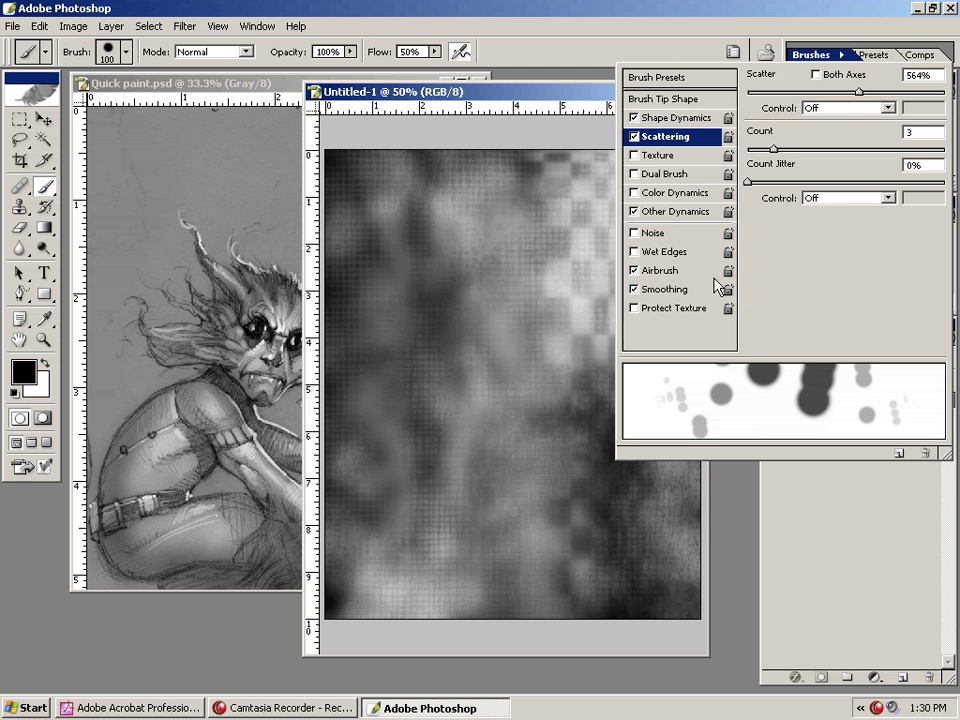
mouse_move(773, 149)
left_mouse_down()
mouse_move(795, 149)
mouse_move(760, 151)
mouse_move(769, 157)
mouse_move(752, 163)
left_mouse_up()
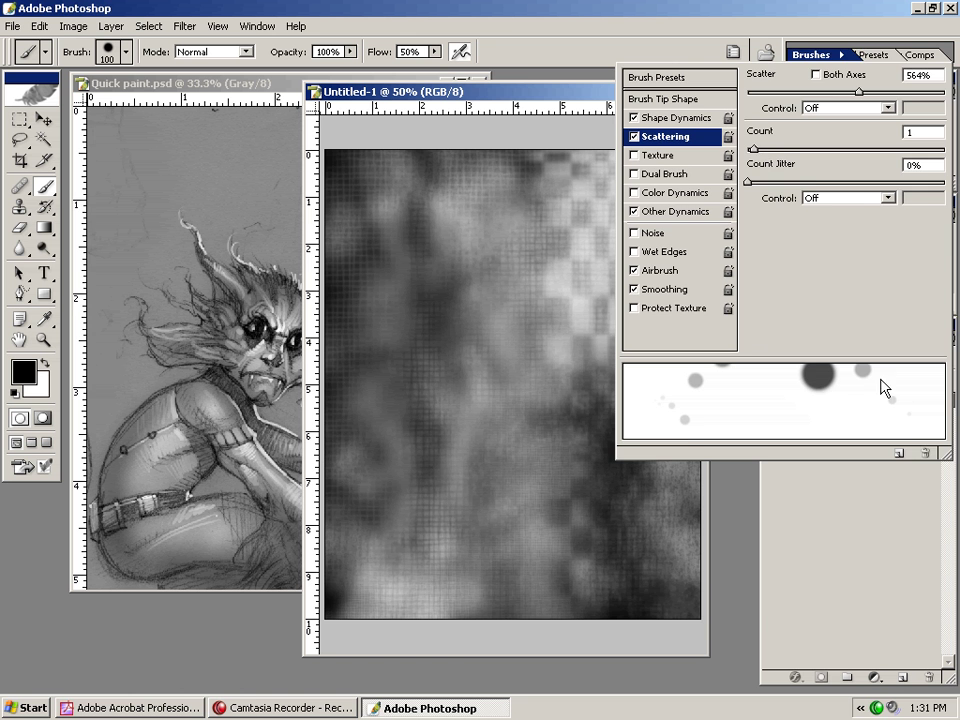
left_click(534, 89)
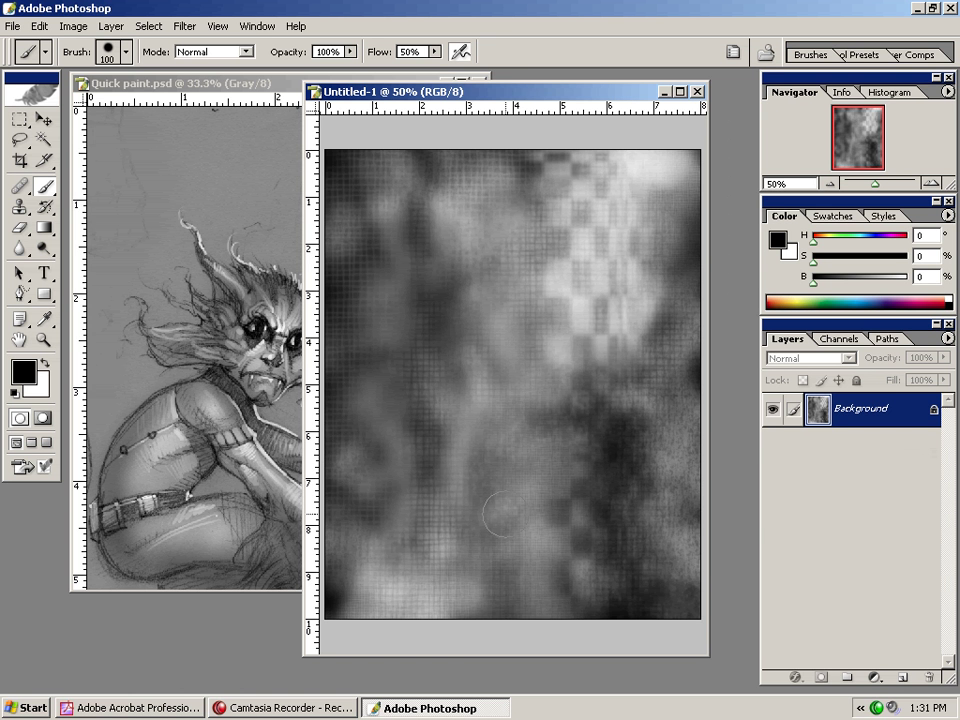
Step: Paint scattered white dots of varying size across the lower half of the canvas
left_click(45, 364)
left_click_drag(346, 608, 668, 430)
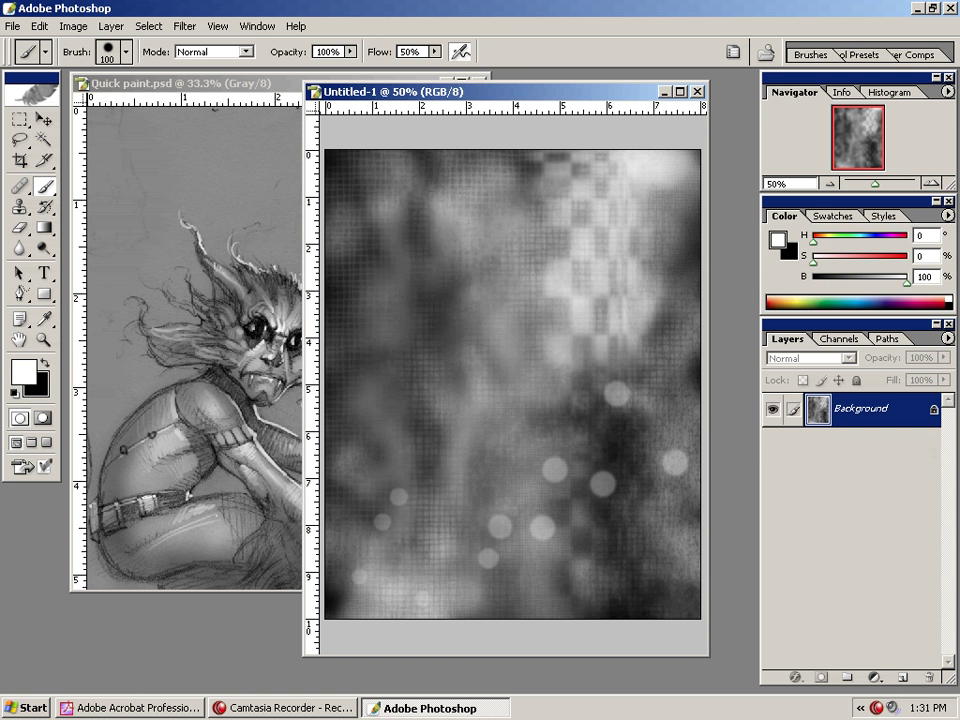
mouse_move(611, 545)
left_mouse_down()
mouse_move(589, 532)
mouse_move(637, 541)
left_mouse_up()
left_click_drag(545, 507, 554, 489)
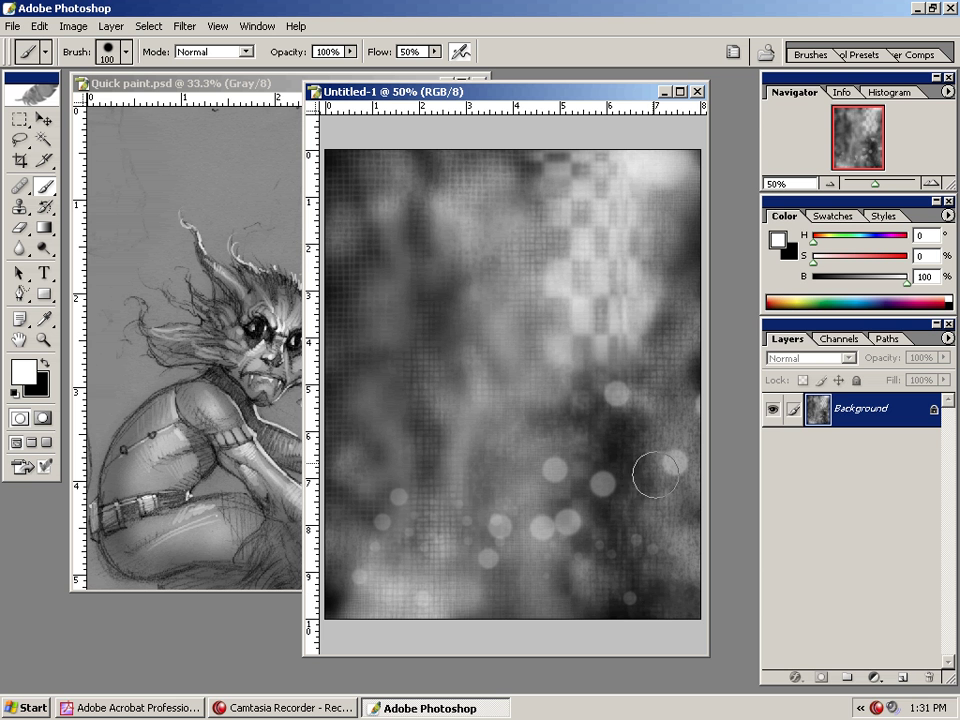
mouse_move(348, 534)
left_mouse_down()
mouse_move(376, 510)
mouse_move(371, 523)
left_mouse_up()
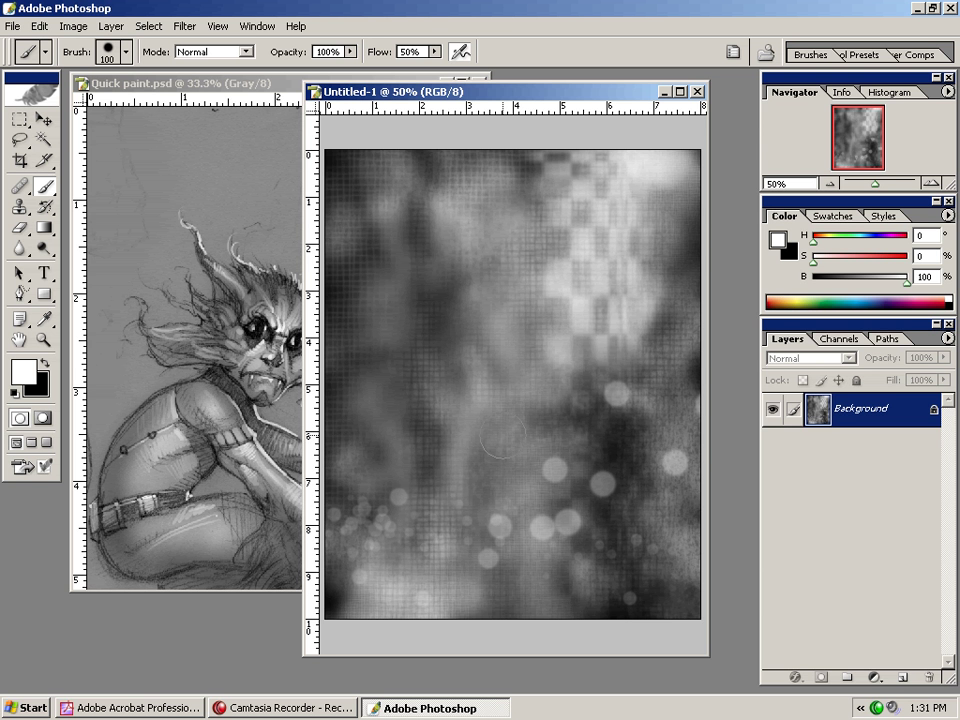
Step: Copy the entire texture image and paste it into Quick paint.psd as a new layer
key("ctrl+a")
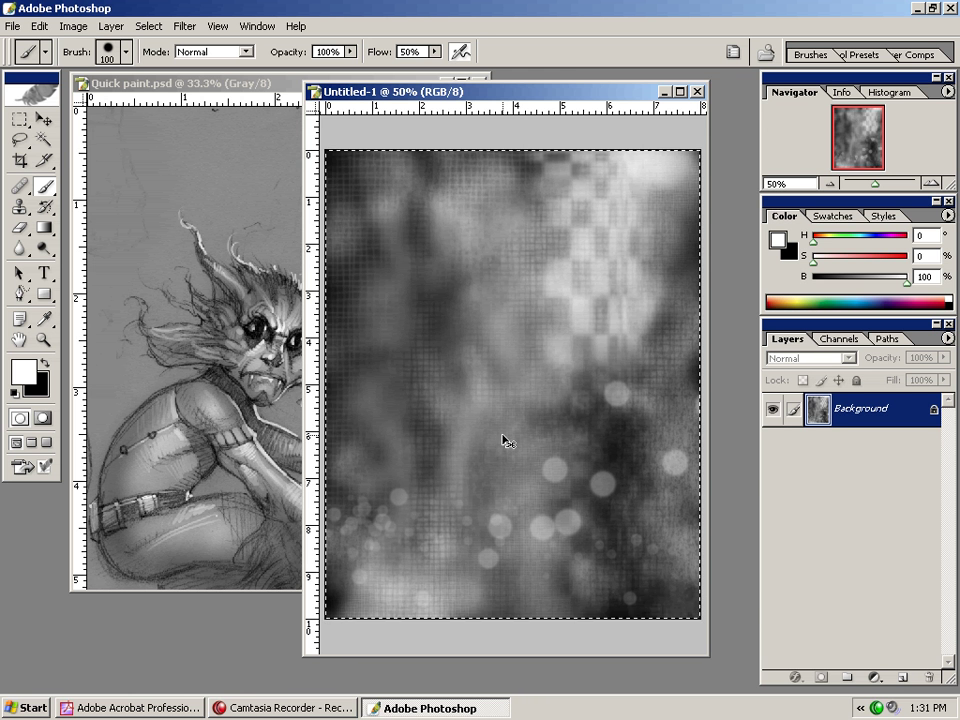
left_click(200, 527)
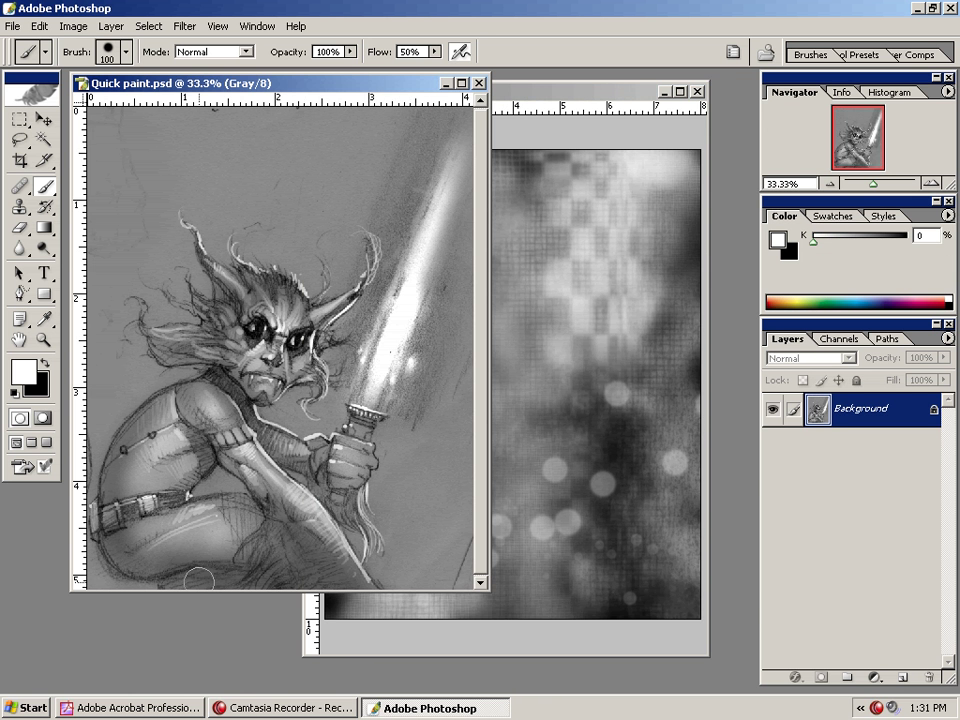
key("ctrl+v")
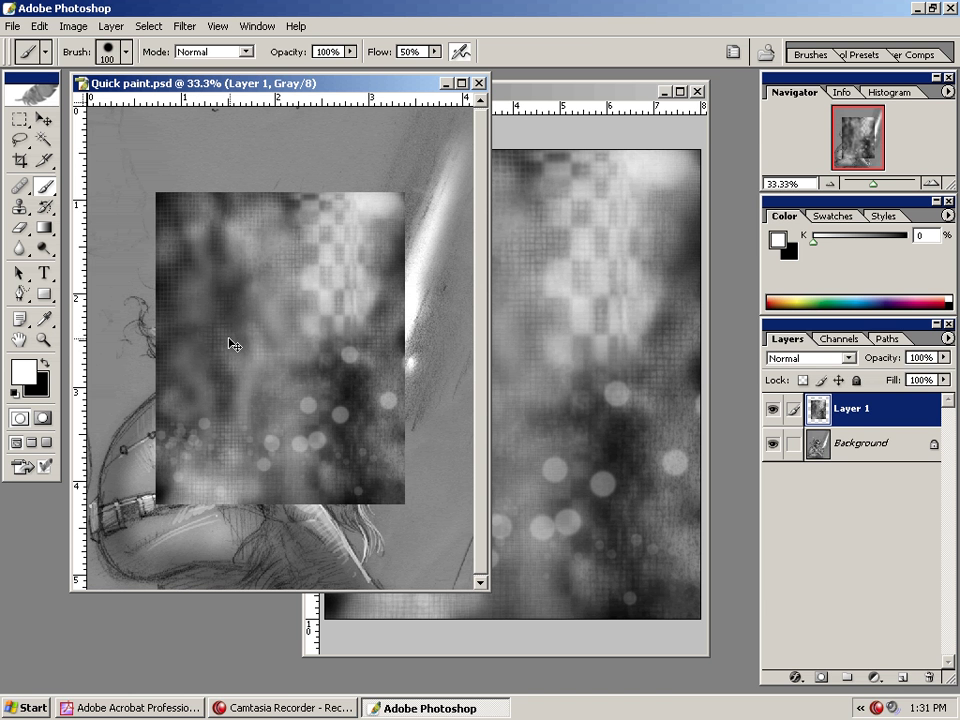
Step: Scale the pasted texture layer to cover the whole creature image and set its blend mode to Overlay
key("ctrl+t")
left_click_drag(148, 182, 100, 104)
left_click_drag(420, 507, 479, 577)
key("Return")
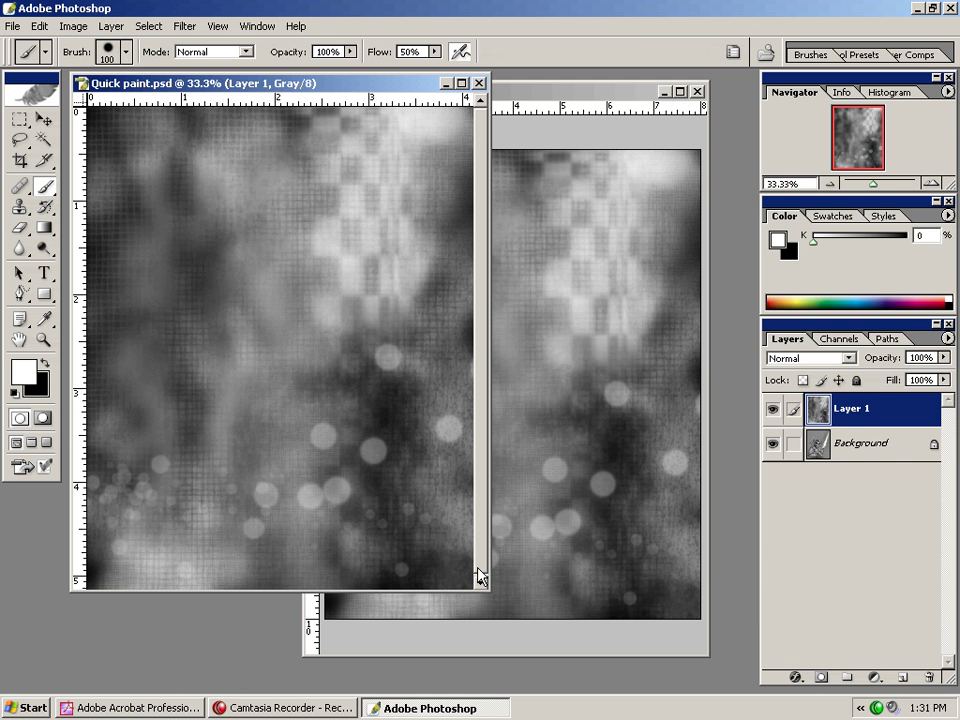
left_click(810, 358)
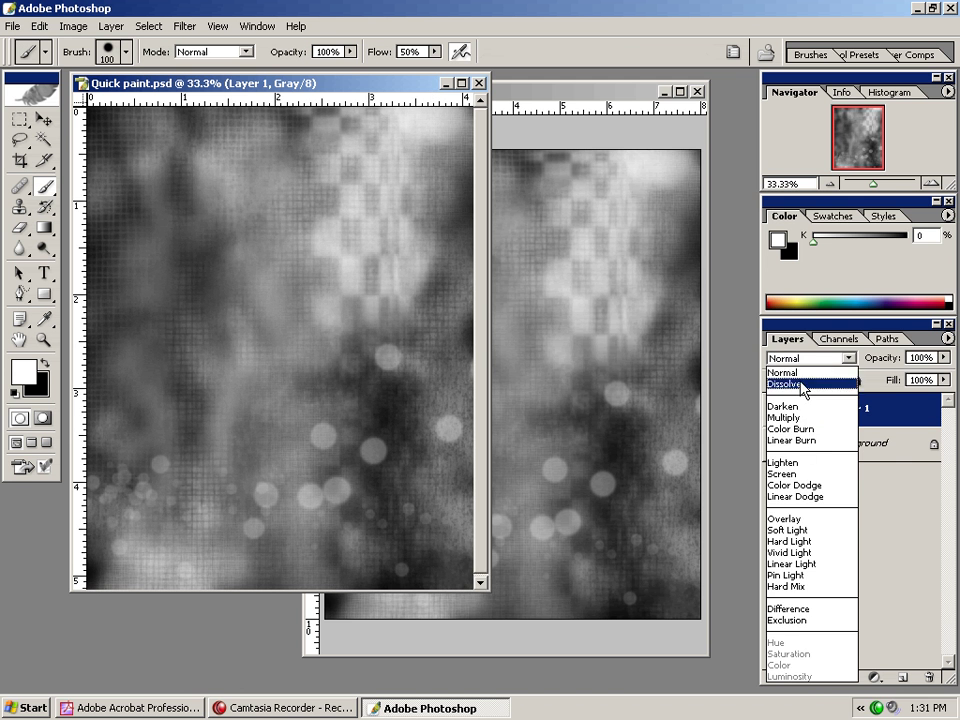
left_click(803, 520)
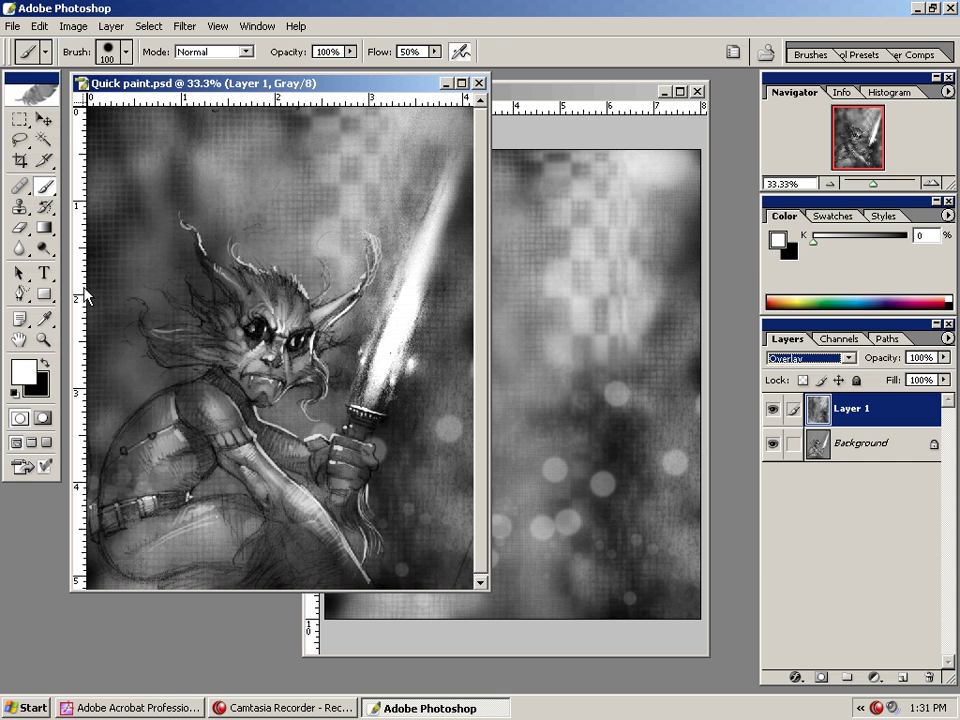
Step: Erase the overlay texture from the creature's head, body and arms and from the glowing sword
left_click(21, 230)
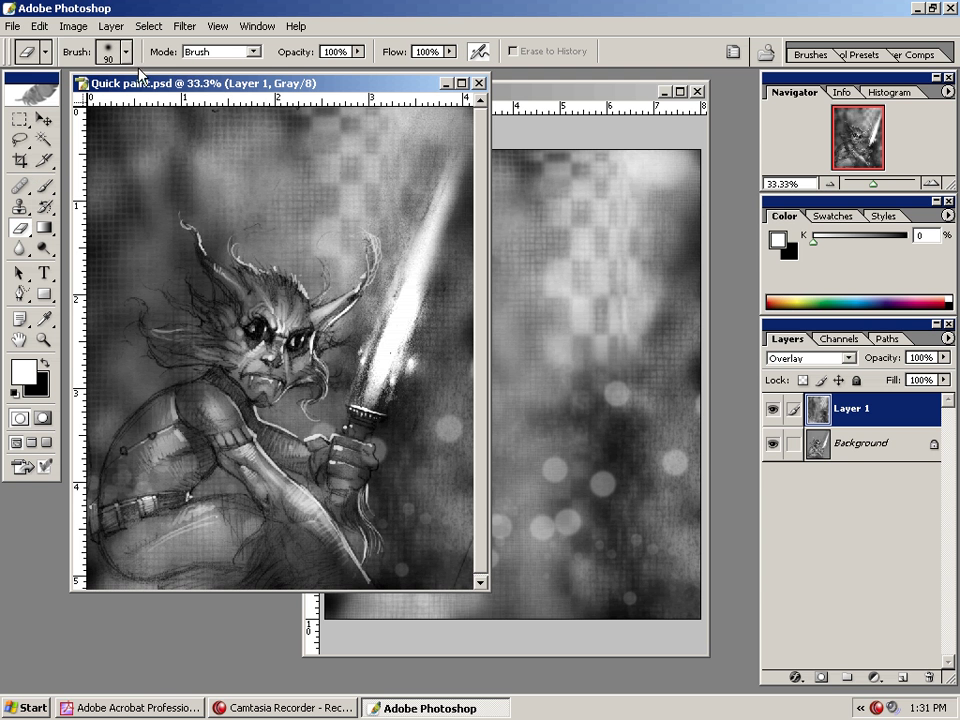
mouse_move(244, 299)
left_mouse_down()
mouse_move(219, 277)
mouse_move(231, 350)
mouse_move(257, 335)
mouse_move(263, 312)
mouse_move(288, 370)
mouse_move(230, 424)
mouse_move(182, 412)
mouse_move(133, 457)
mouse_move(211, 416)
mouse_move(163, 457)
mouse_move(140, 520)
left_mouse_up()
mouse_move(195, 553)
left_mouse_down()
mouse_move(256, 522)
mouse_move(295, 573)
mouse_move(318, 537)
mouse_move(190, 398)
left_mouse_up()
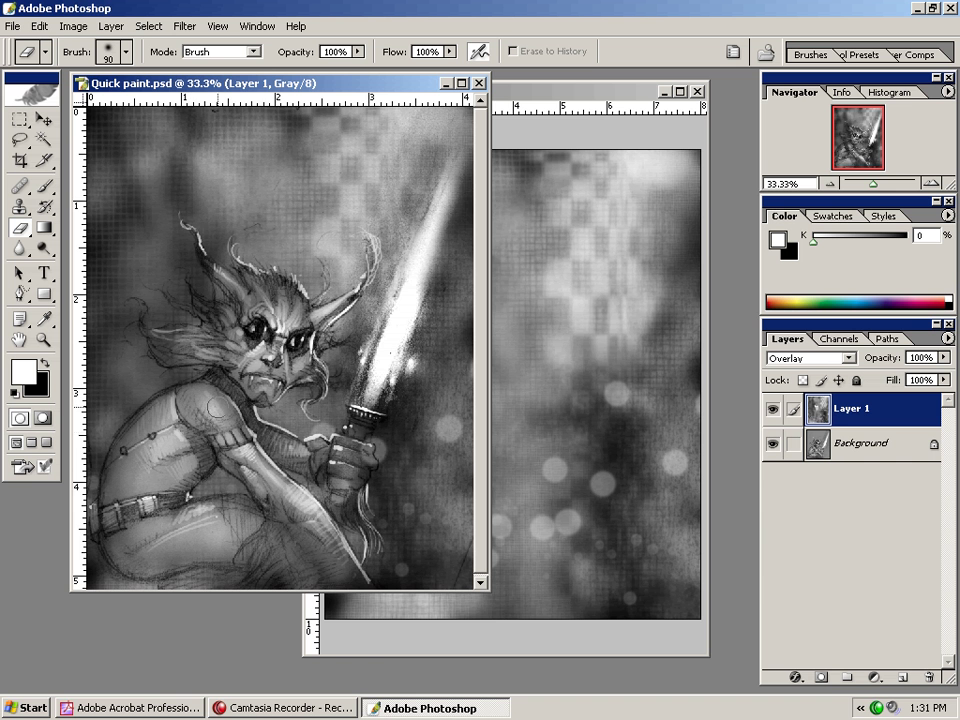
mouse_move(250, 425)
left_mouse_down()
mouse_move(342, 458)
mouse_move(325, 474)
mouse_move(352, 466)
mouse_move(400, 304)
mouse_move(374, 400)
mouse_move(393, 365)
mouse_move(457, 132)
mouse_move(379, 348)
mouse_move(374, 401)
mouse_move(387, 385)
mouse_move(423, 402)
left_mouse_up()
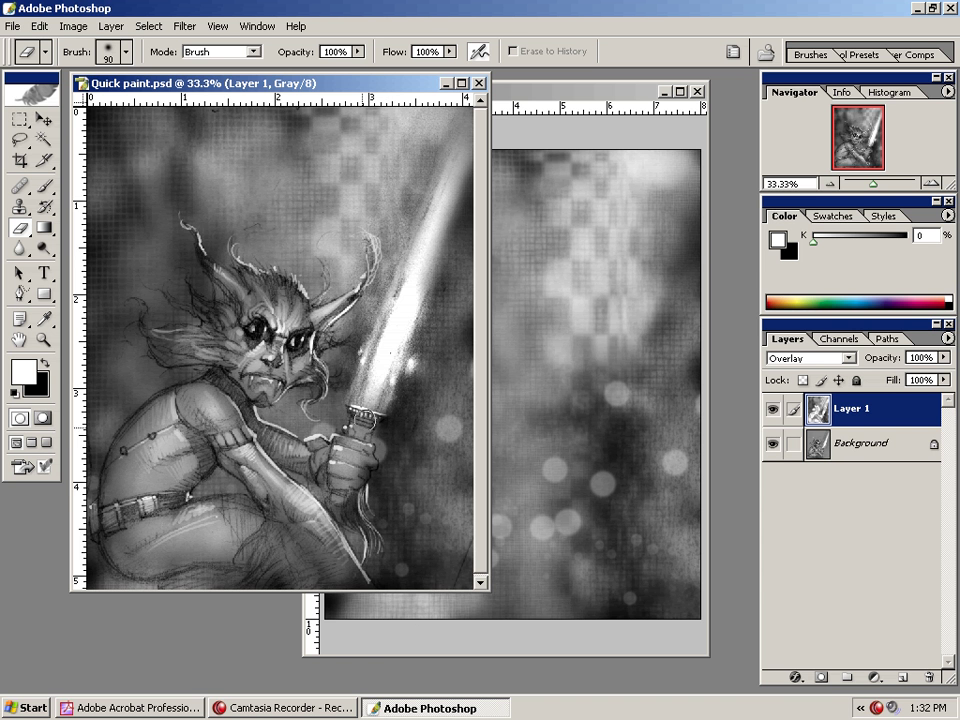
mouse_move(352, 543)
left_mouse_down()
mouse_move(359, 567)
mouse_move(345, 578)
left_mouse_up()
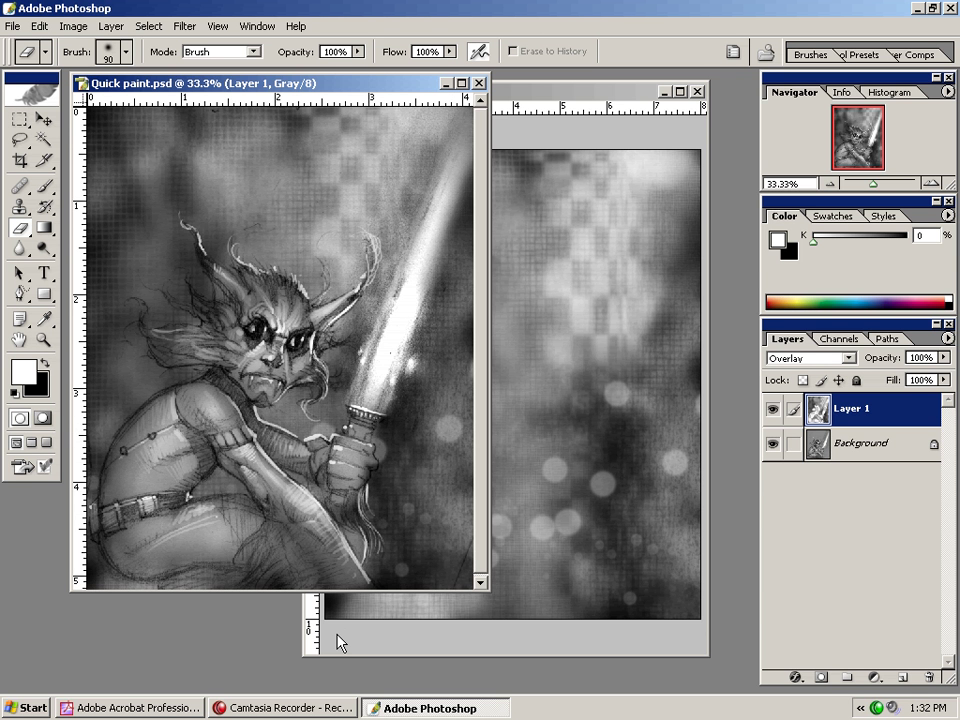
Step: Try to draw a vertical white line from the image's top edge to the creature's head with the Line tool
left_click(20, 294)
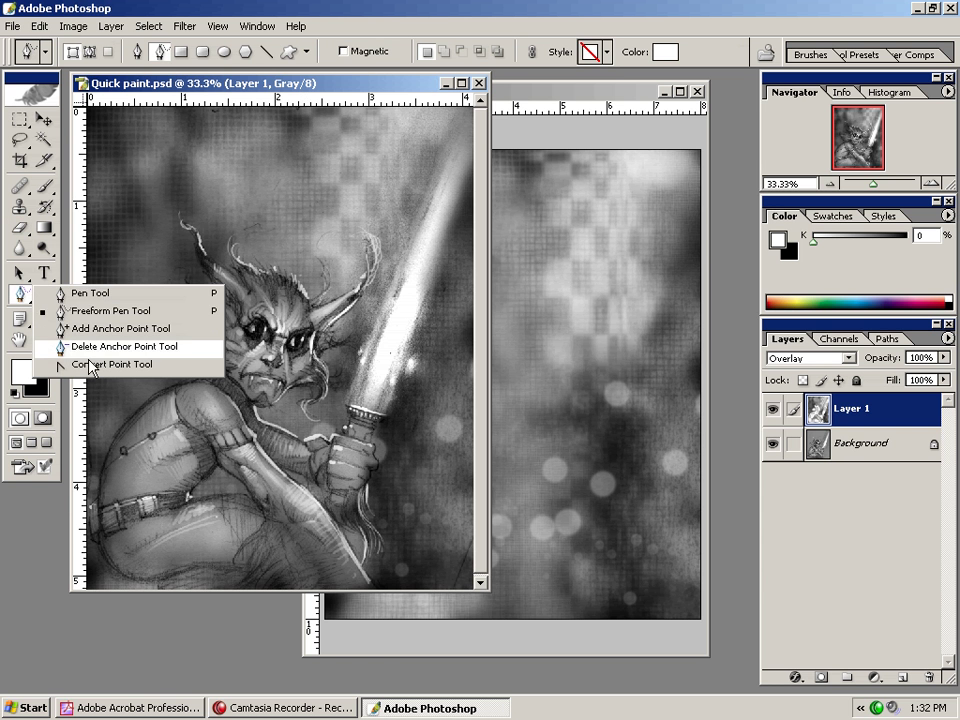
left_click(80, 293)
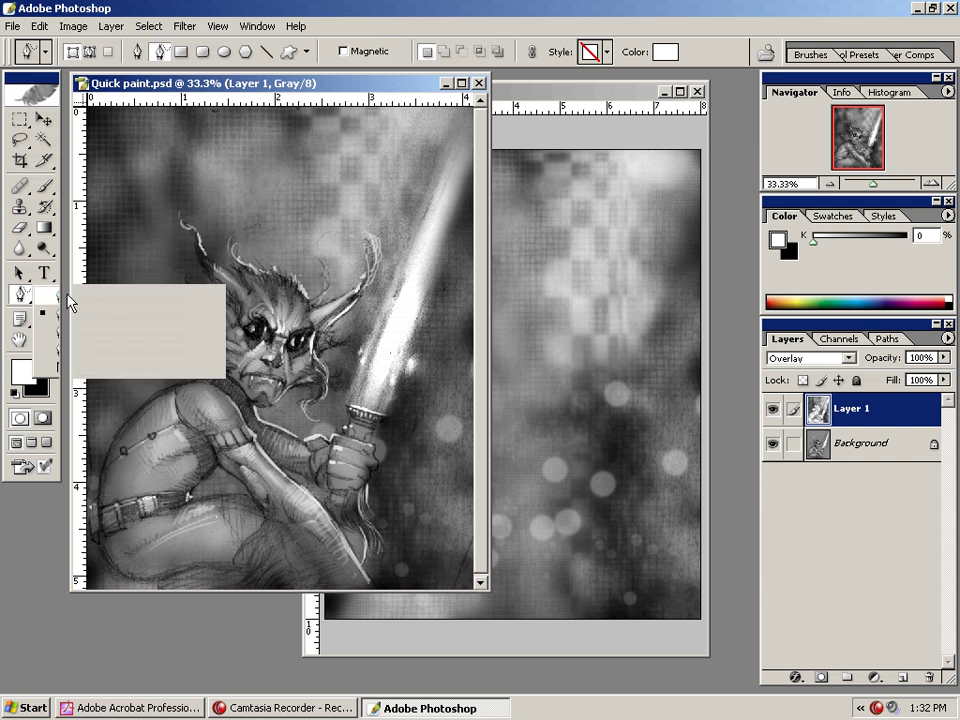
left_click(266, 51)
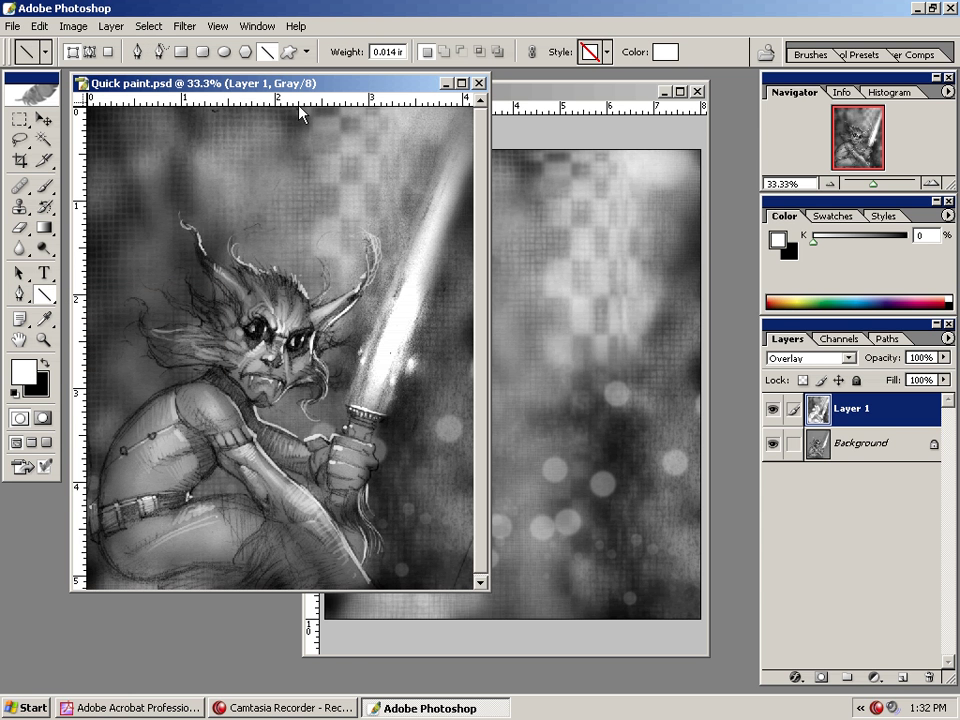
left_click_drag(299, 110, 299, 295)
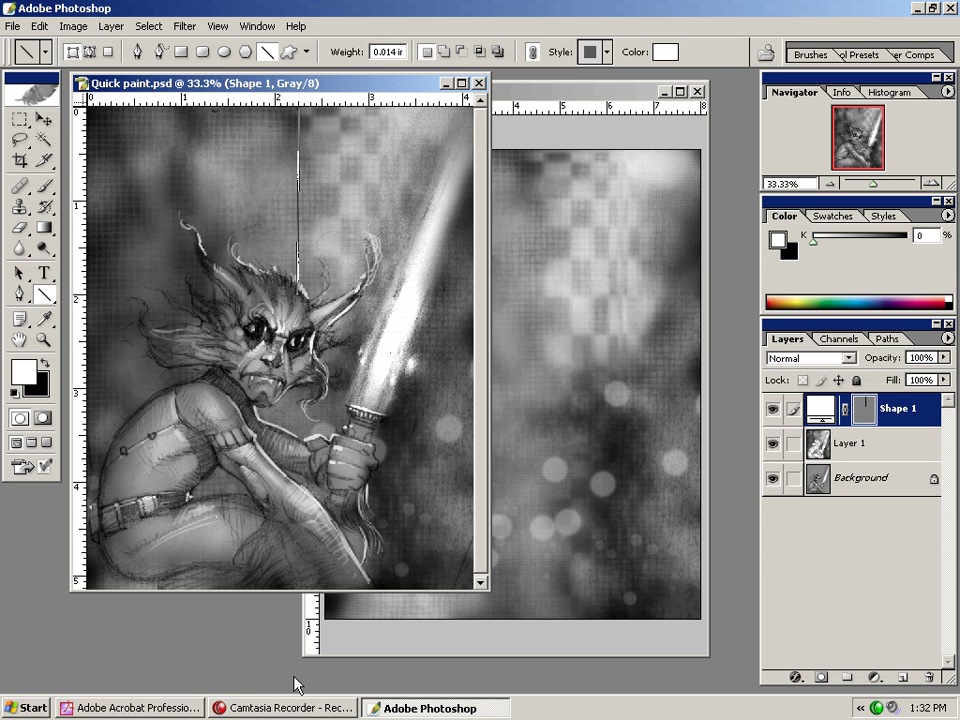
key("ctrl+z")
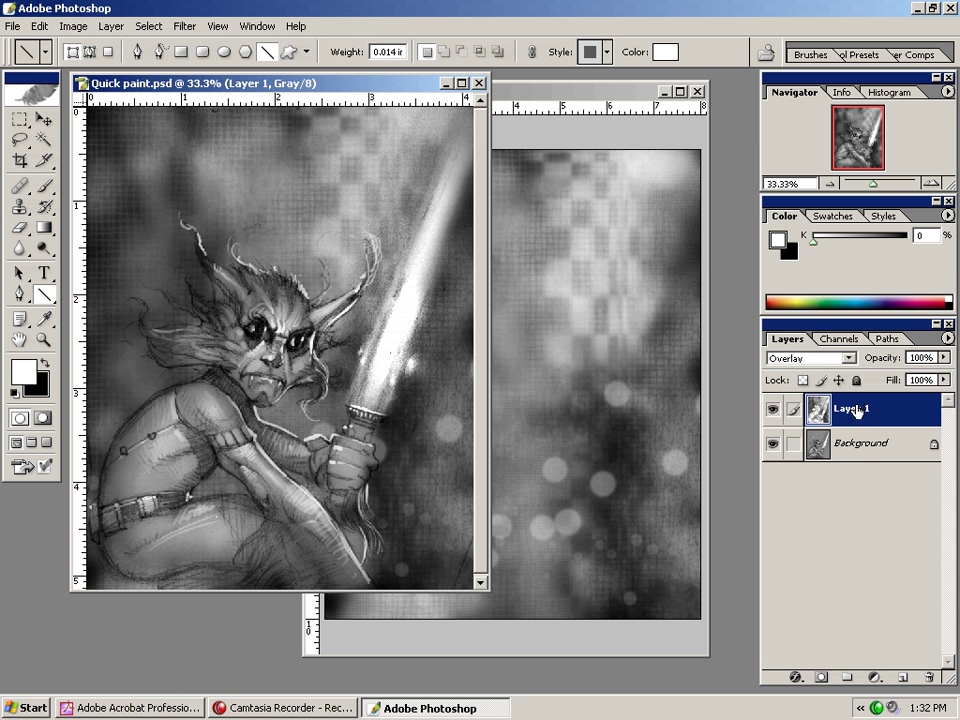
Step: Apply a blur filter to the overlay texture layer in Quick paint.psd
left_click(186, 27)
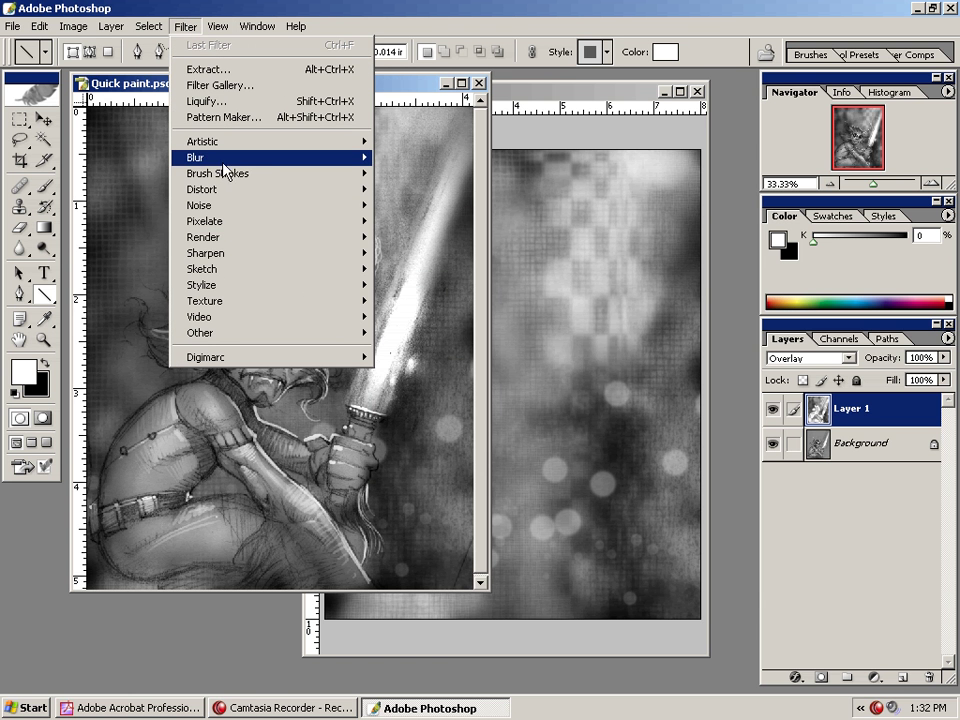
mouse_move(218, 157)
left_click(425, 209)
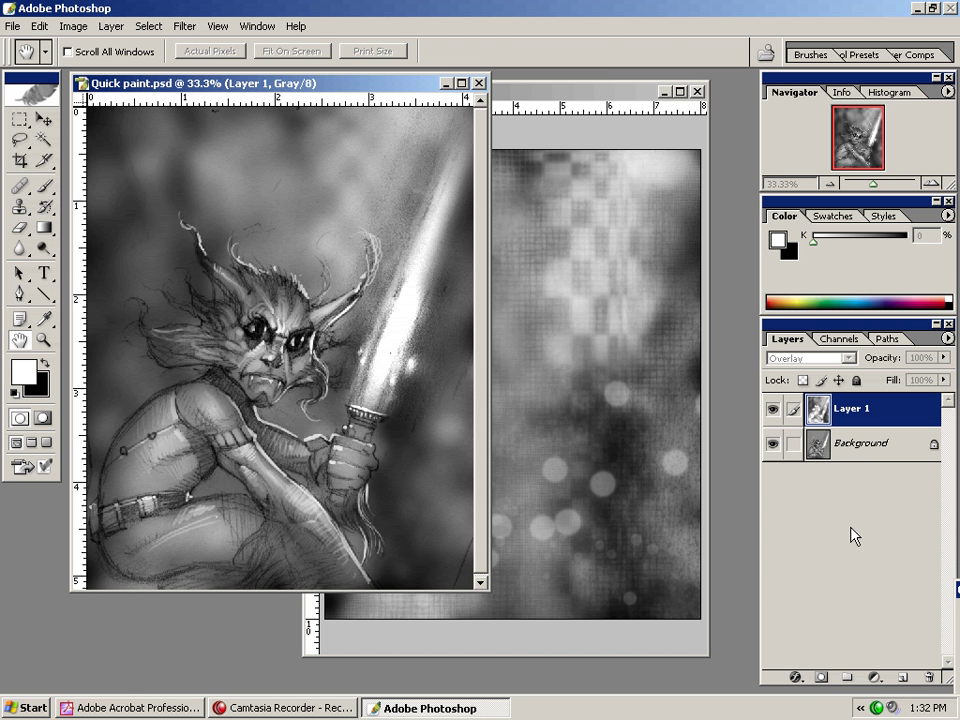
key("u")
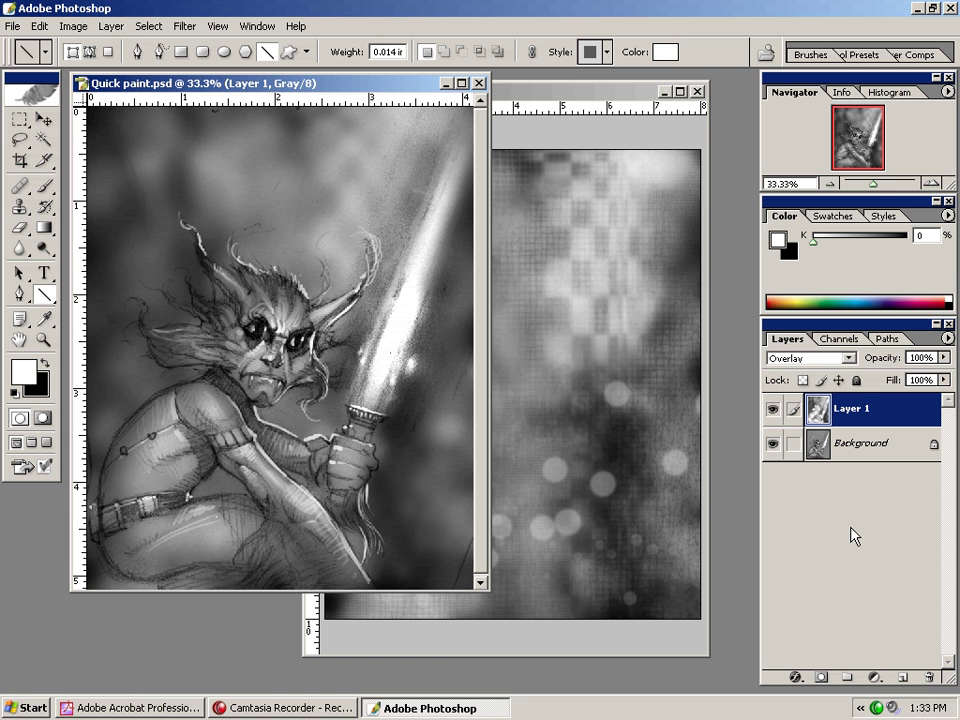
Step: Undo and redo the blur repeatedly to compare the blurred and sharp textures, leaving the blur undone
key("ctrl+z")
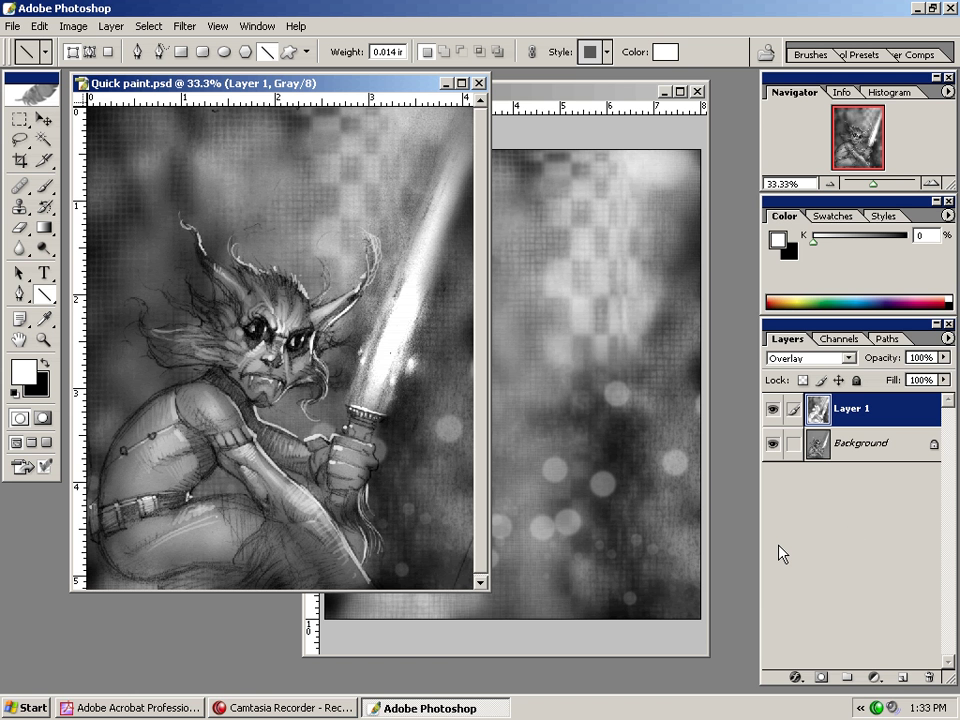
key("ctrl+z")
key("ctrl+z")
key("ctrl+z")
key("ctrl+z")
key("ctrl+z")
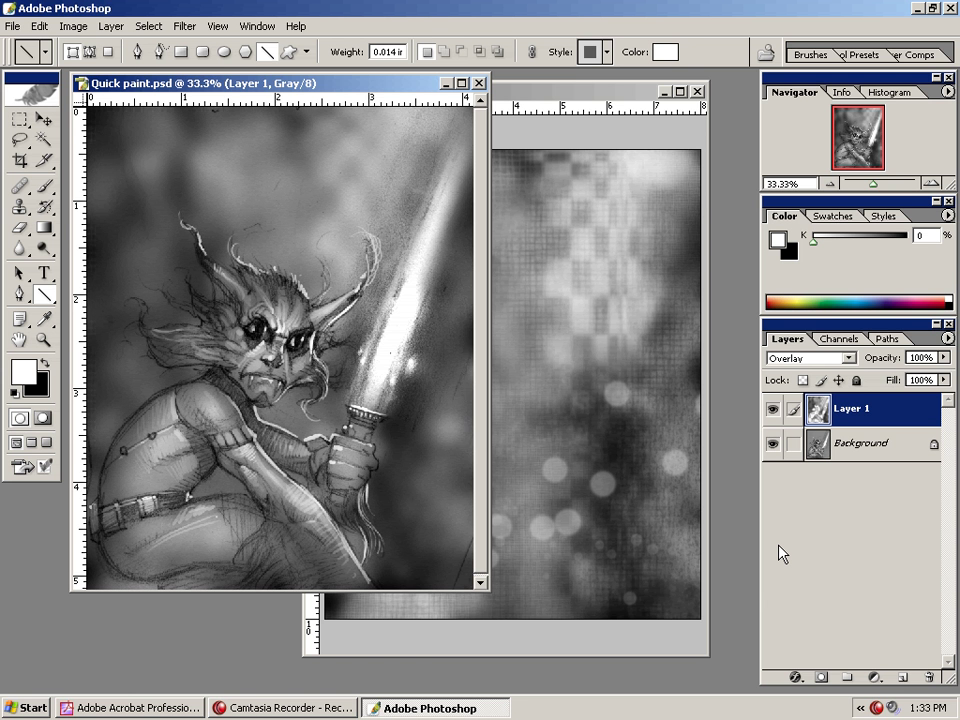
key("ctrl+z")
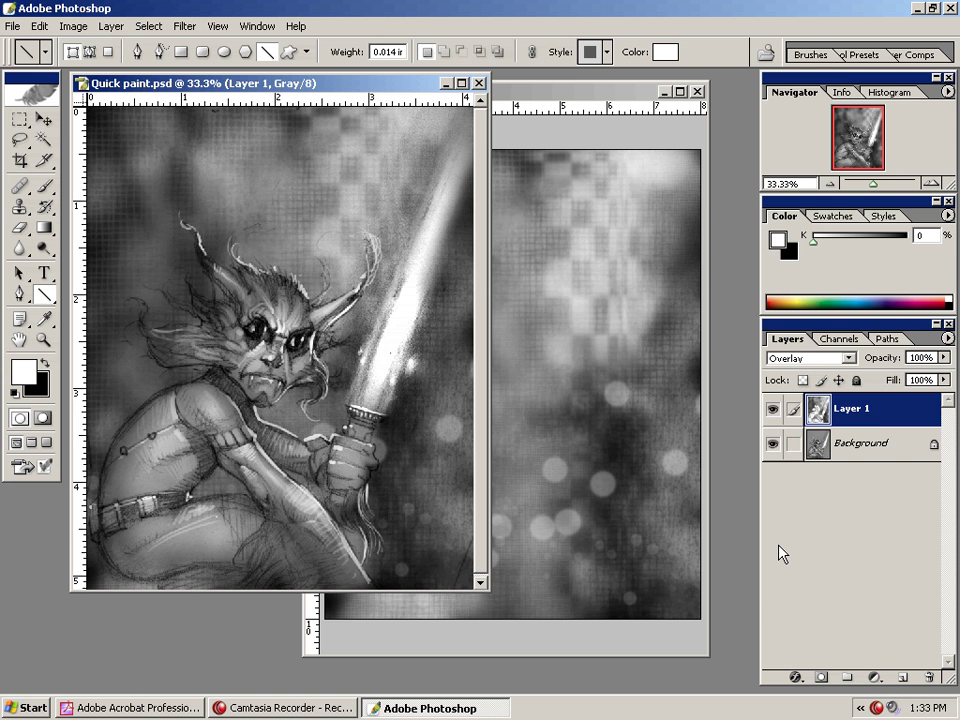
Step: Apply a Threshold adjustment to the Untitled-1 texture image, lowering the level so more areas turn white
left_click(591, 95)
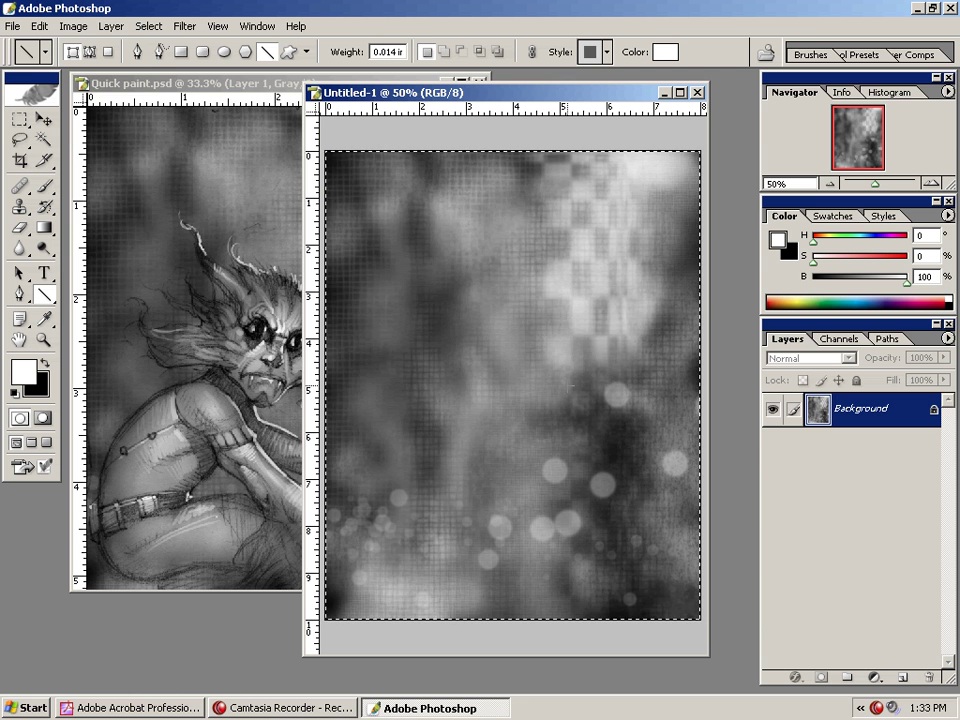
left_click(72, 26)
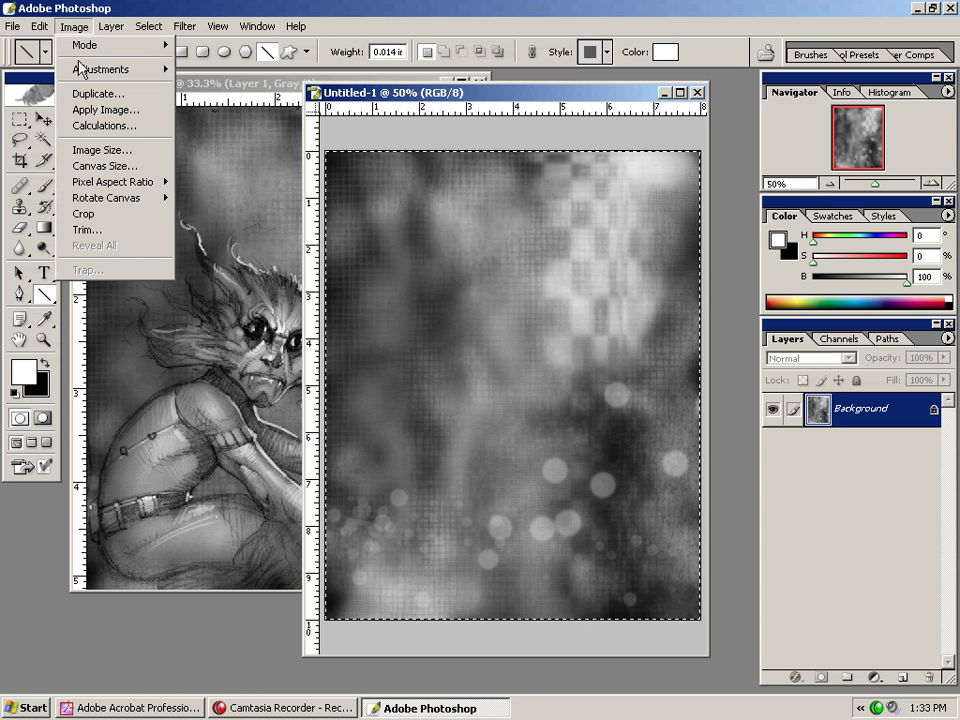
mouse_move(95, 69)
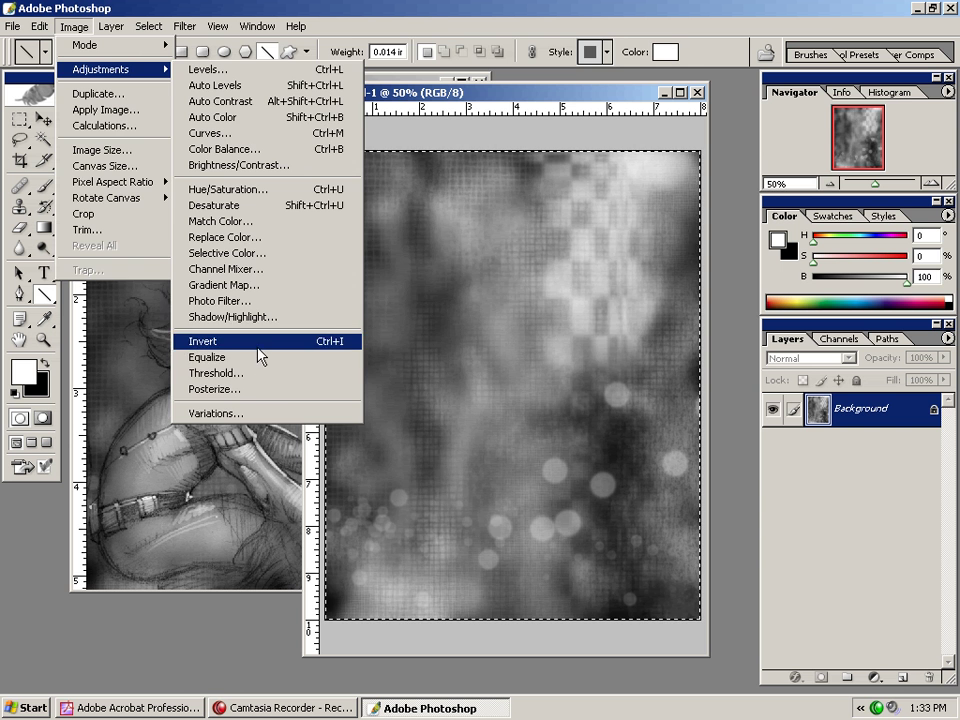
left_click(260, 378)
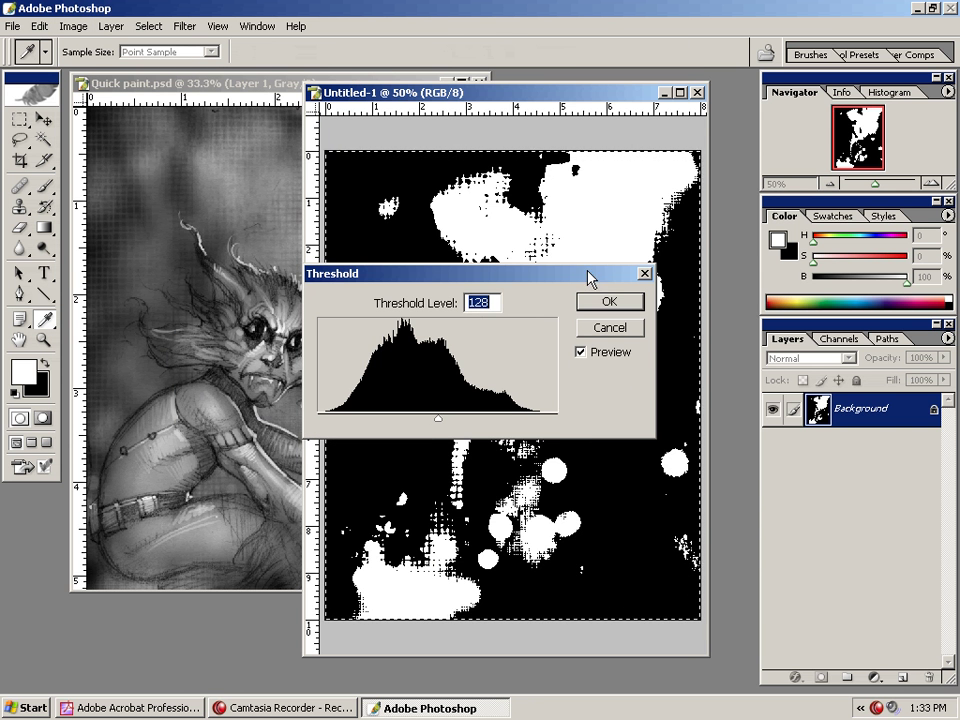
left_click_drag(591, 274, 751, 483)
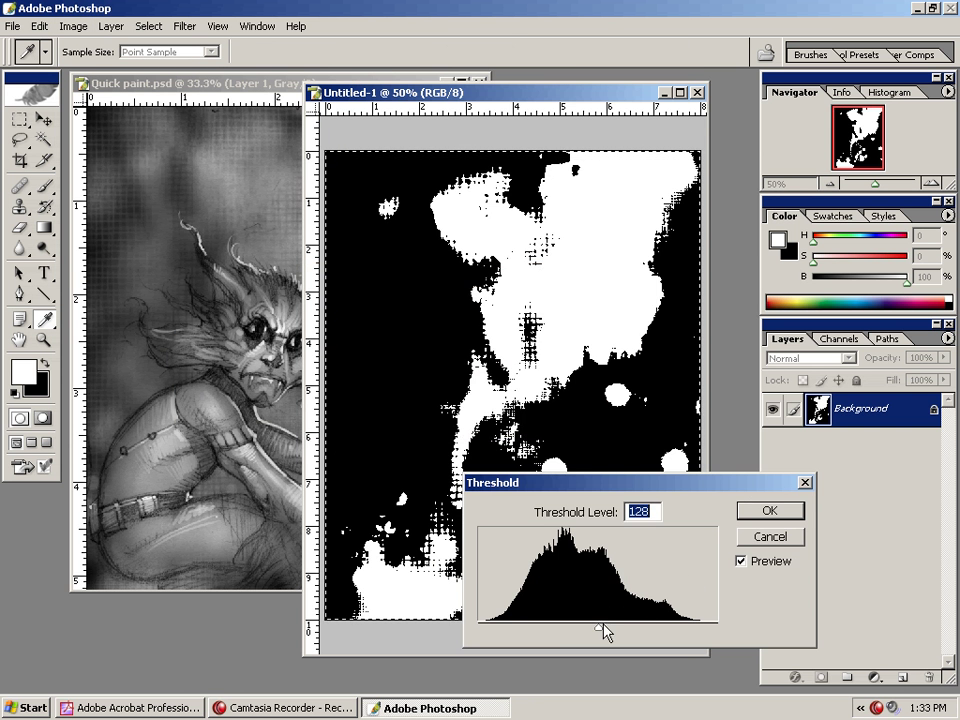
left_click_drag(601, 627, 577, 630)
left_click(770, 511)
key("u")
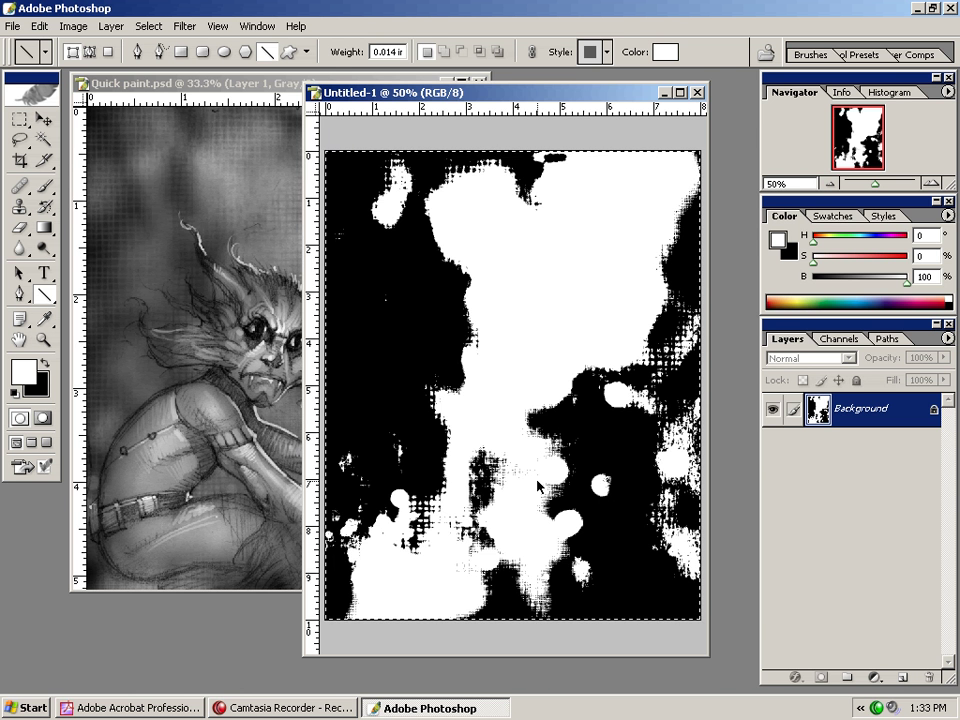
Step: Paste a copy of the thresholded texture into Quick paint.psd as a new layer
left_click(297, 83)
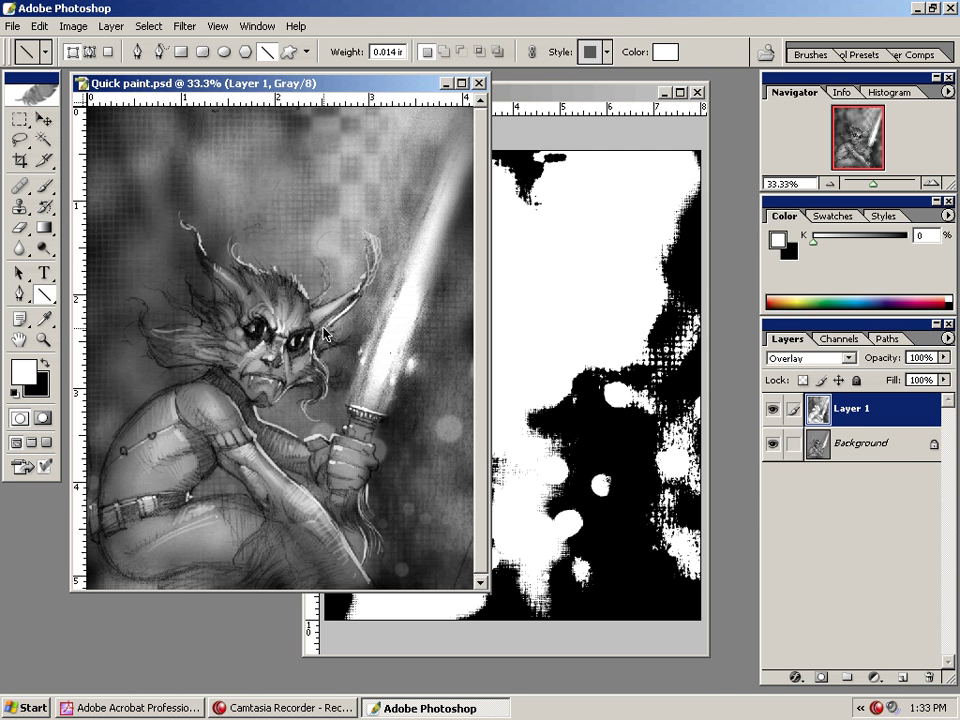
key("ctrl+v")
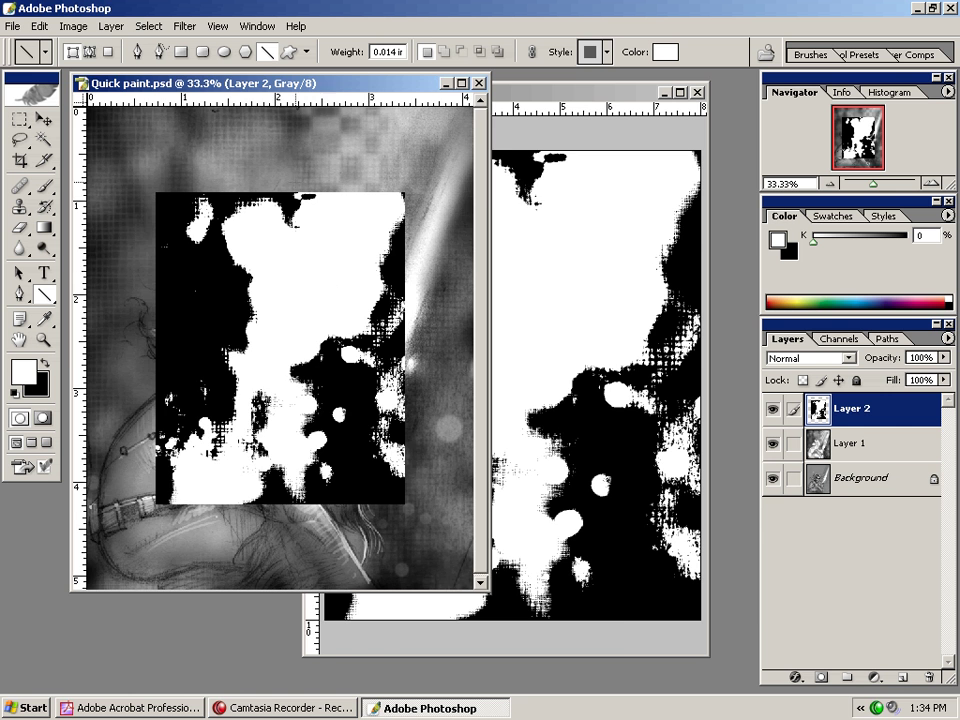
left_click_drag(334, 81, 460, 137)
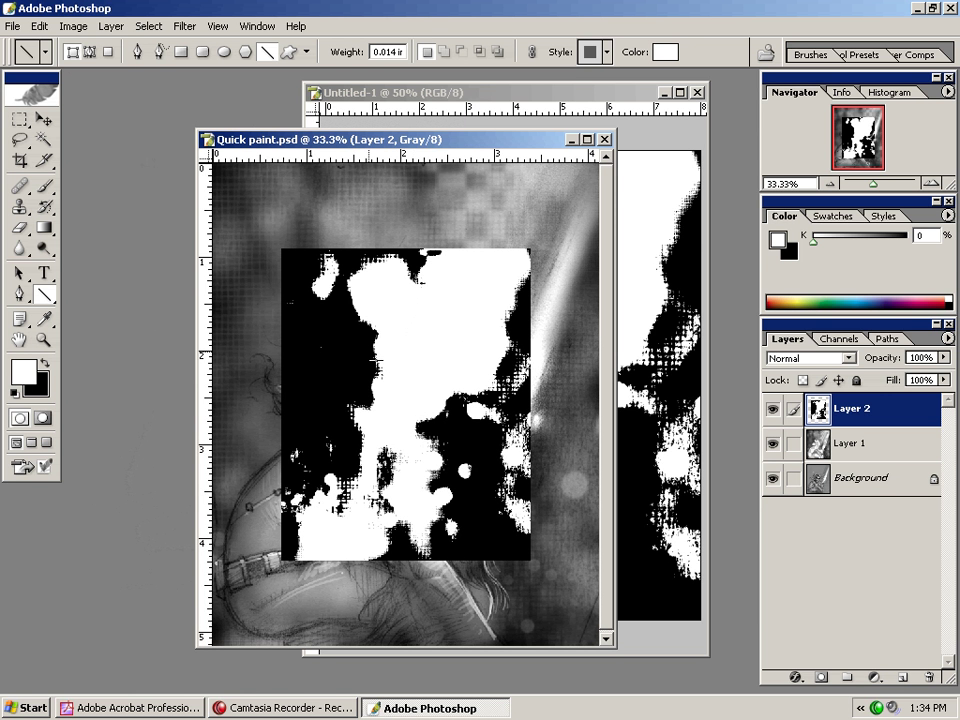
left_click(45, 187)
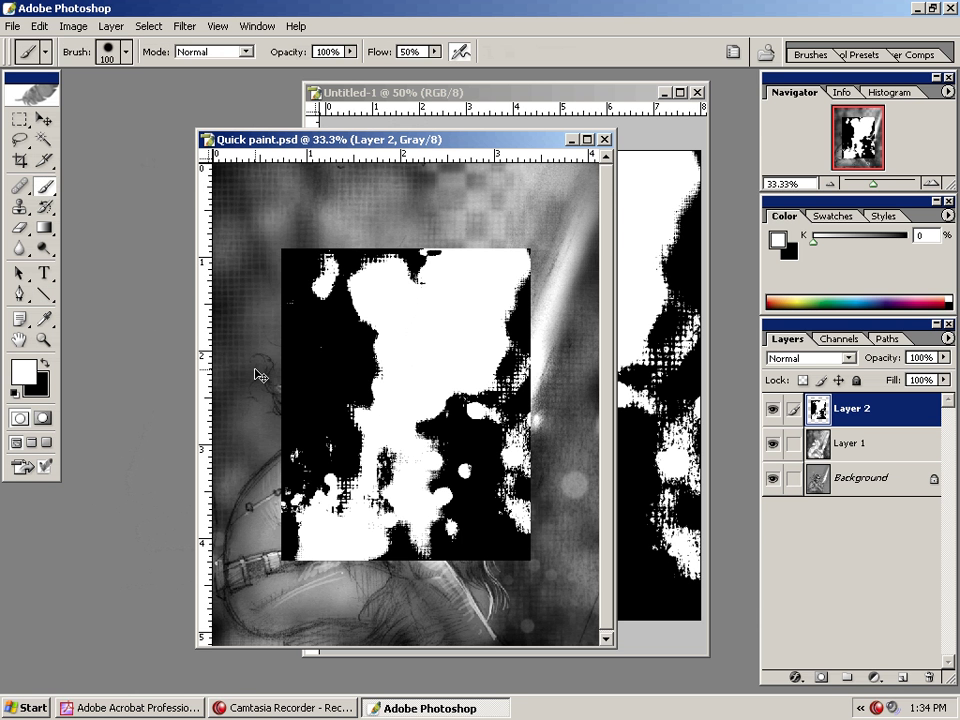
Step: Scale the pasted black-and-white layer to cover the creature image
key("ctrl+t")
left_click_drag(282, 249, 212, 166)
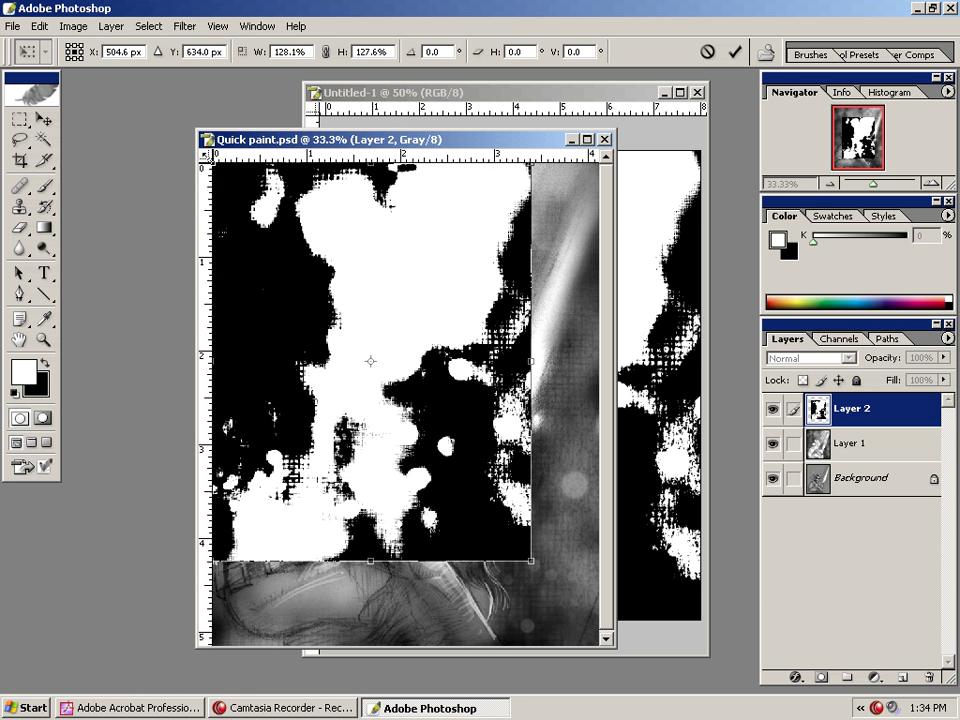
left_click_drag(530, 561, 601, 626)
key("Return")
key("b")
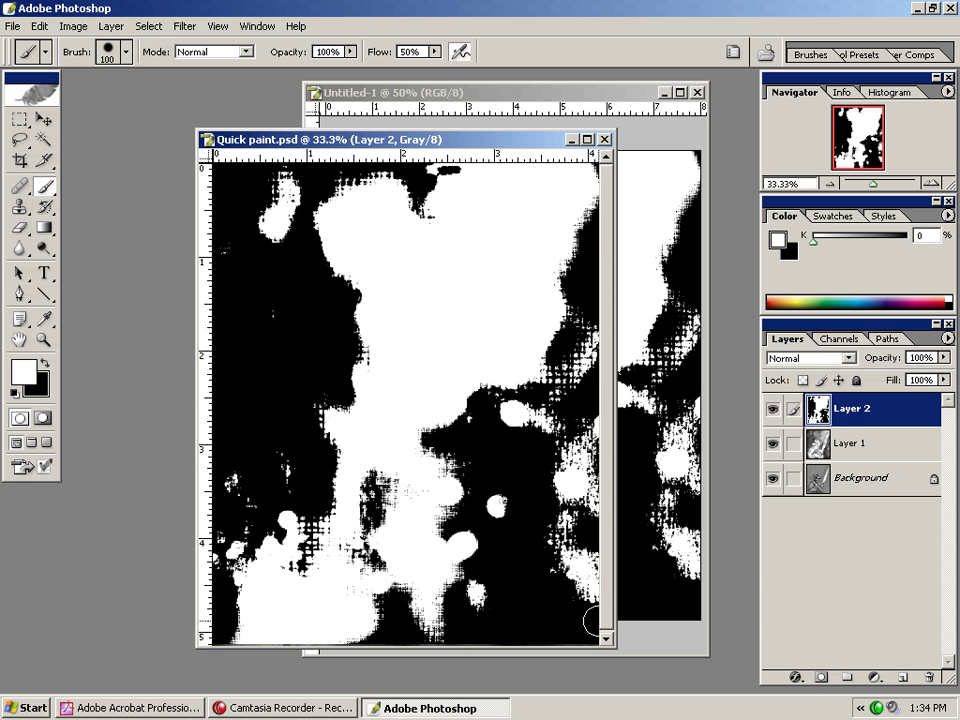
Step: Set the black-and-white layer's blend mode to Screen and its opacity to 28%
left_click(810, 357)
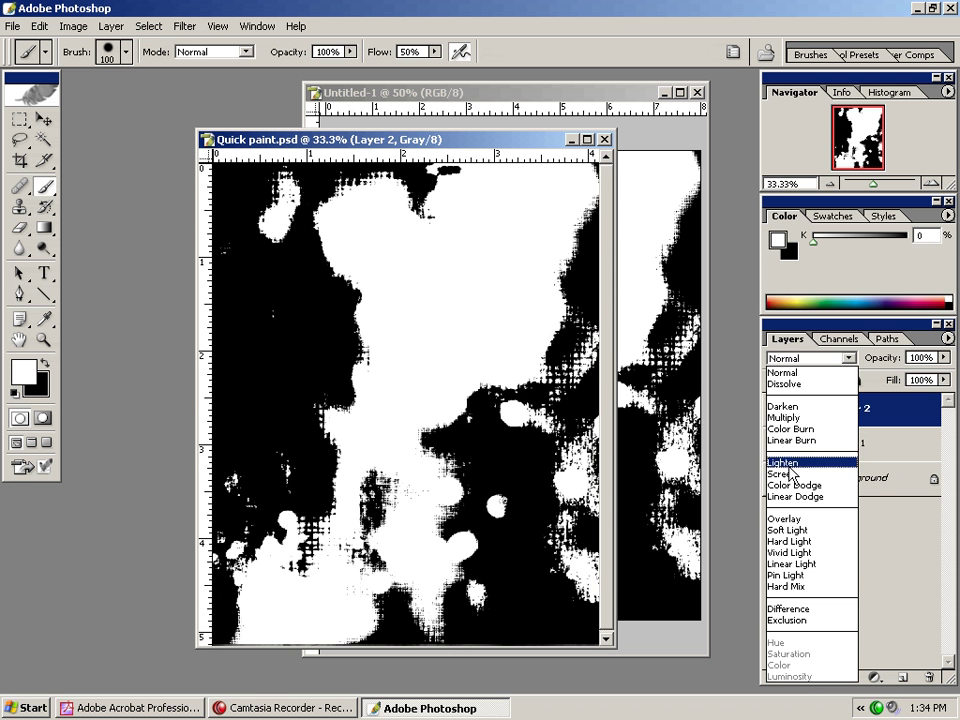
left_click(783, 472)
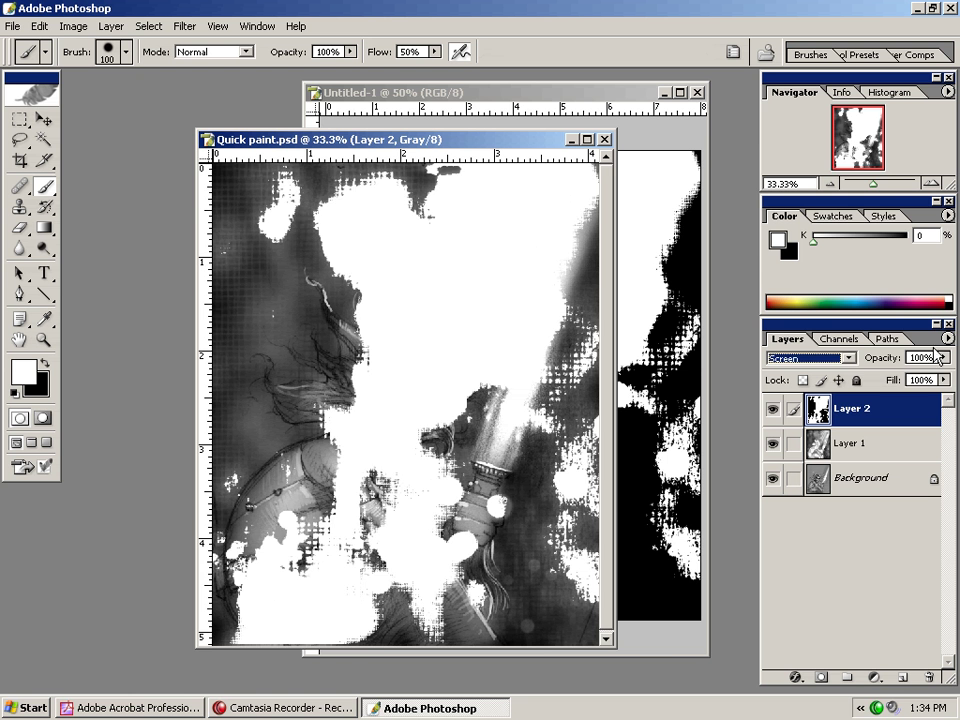
mouse_move(942, 357)
left_mouse_down()
mouse_move(940, 372)
mouse_move(880, 385)
left_mouse_up()
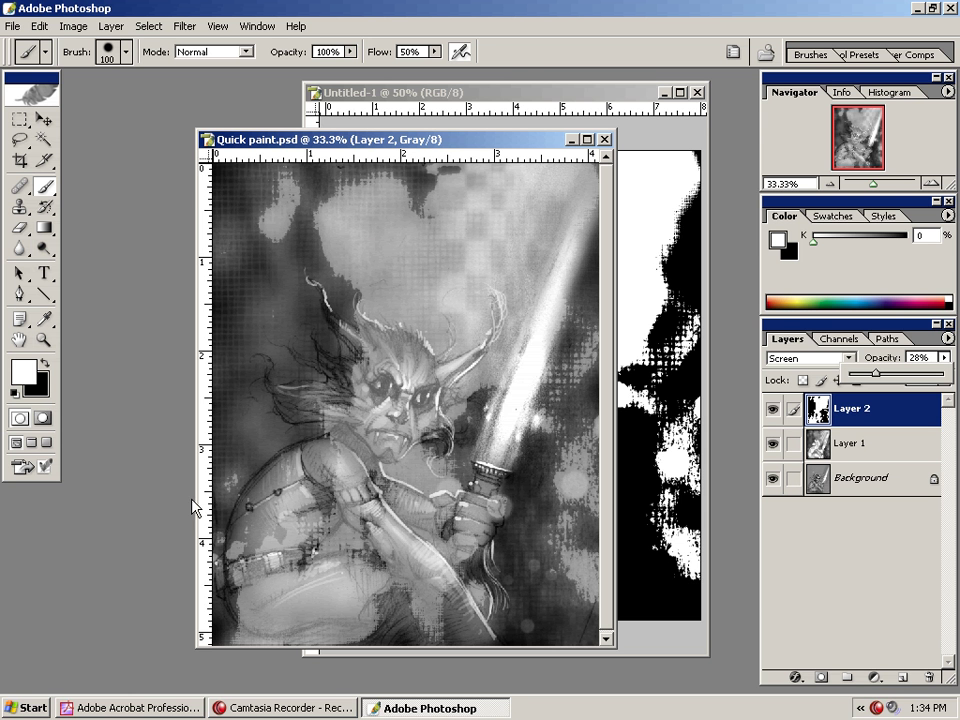
Step: Load Layer 1's transparency as a selection and use it to mask the creature and sword out of Layer 2
left_click(856, 455, "ctrl")
left_click(856, 453, "ctrl")
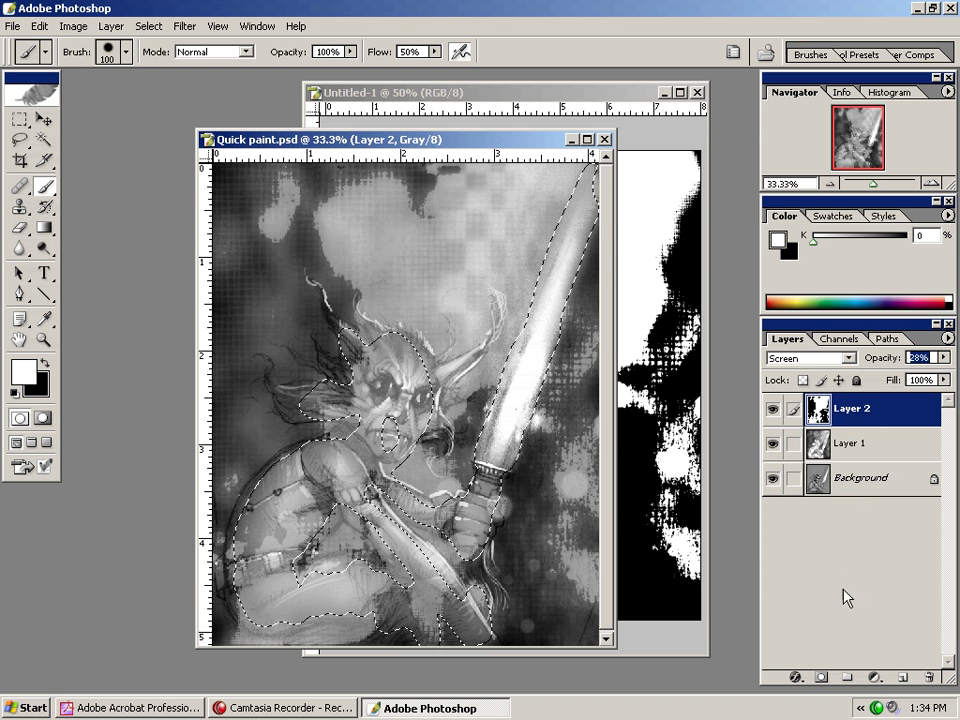
left_click(822, 678)
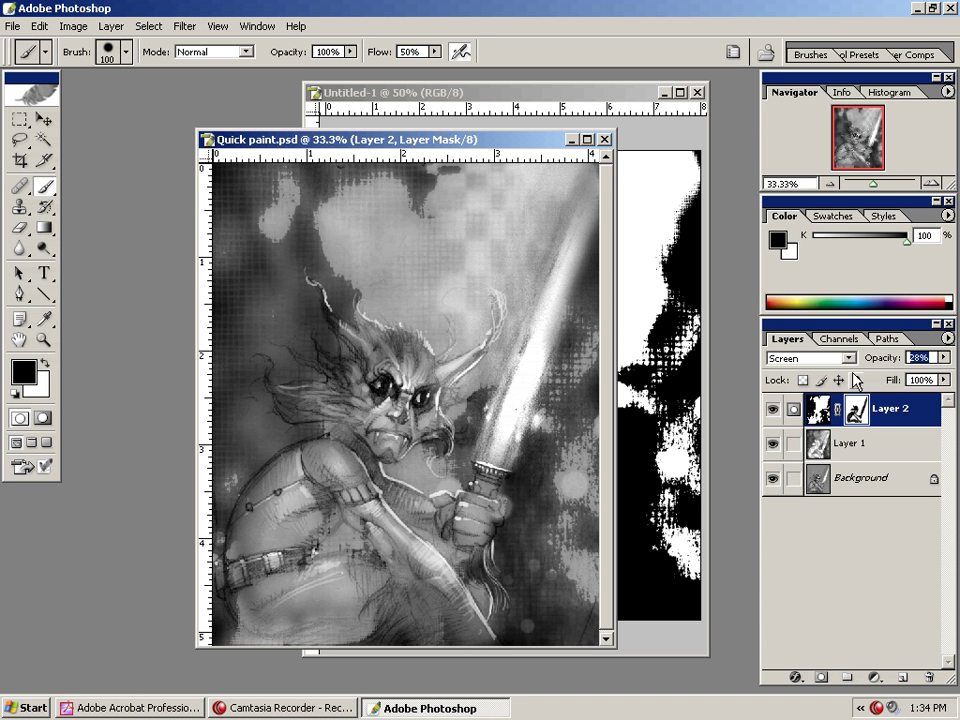
Step: Make Layer 2's image active instead of its mask and reduce the layer's opacity to 6%
left_click(846, 448)
left_click(872, 409)
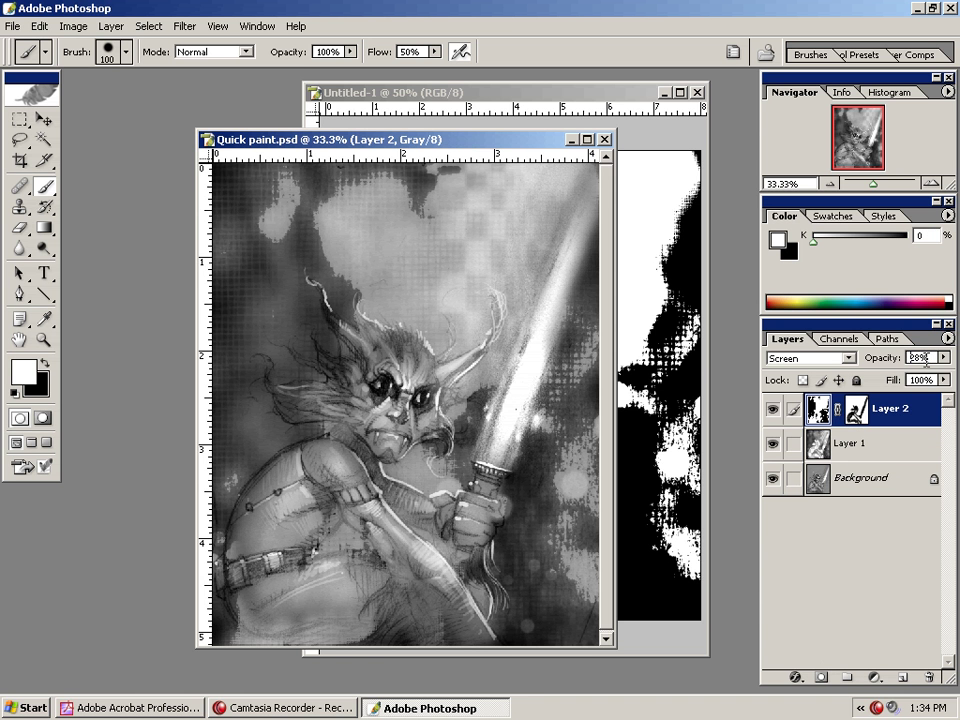
left_click_drag(944, 358, 857, 382)
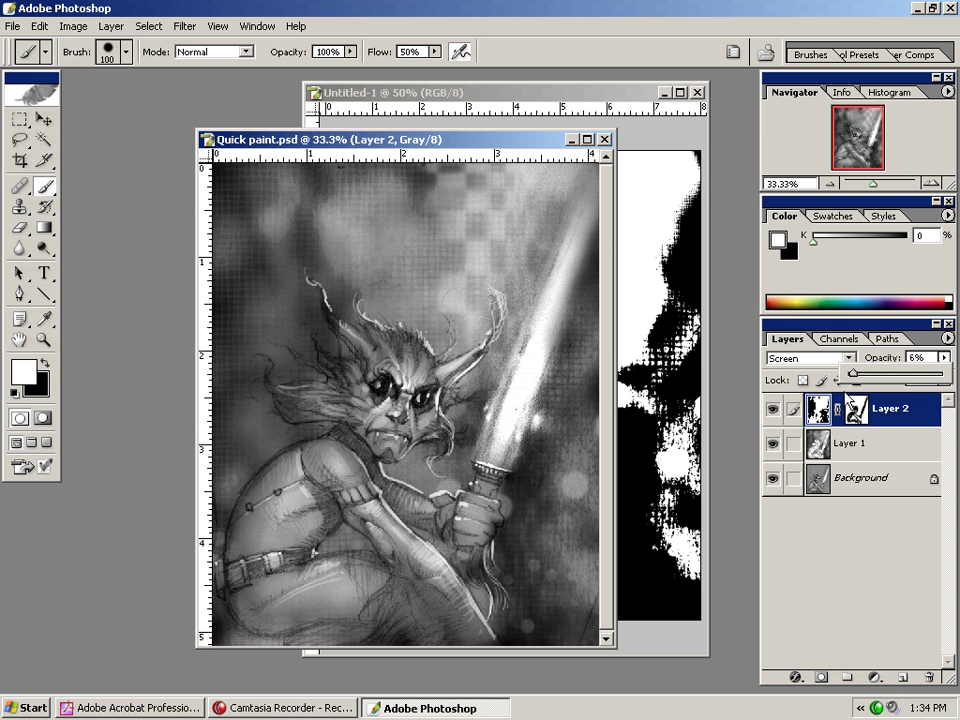
Step: Toggle Layer 2's visibility to compare the image with and without it, and delete the layer
left_click(775, 410)
left_click(775, 410)
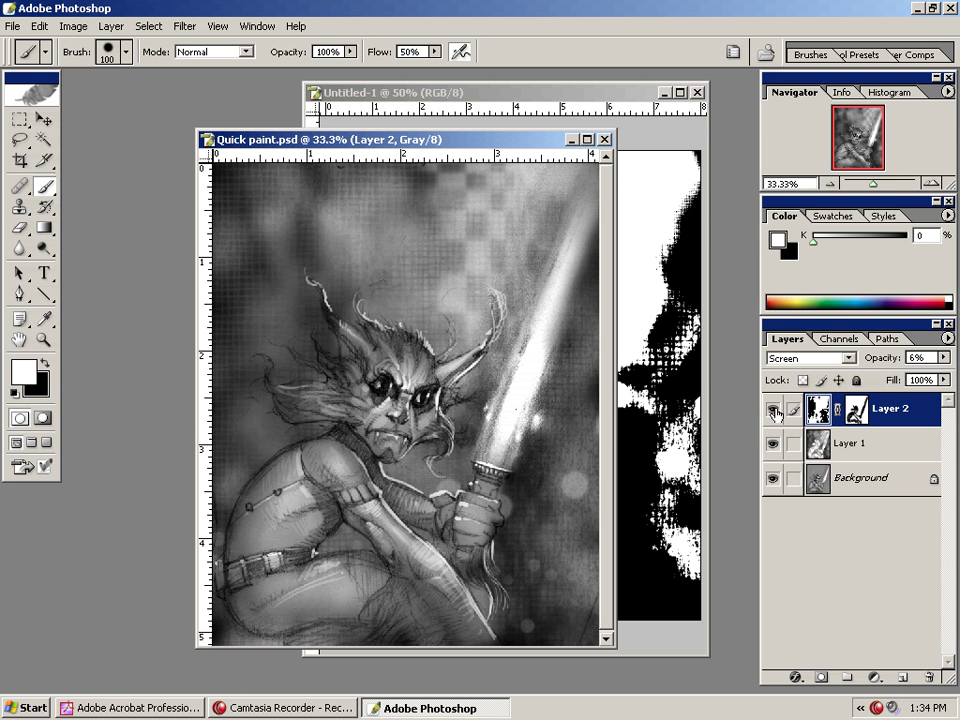
left_click(774, 410)
left_click(774, 410)
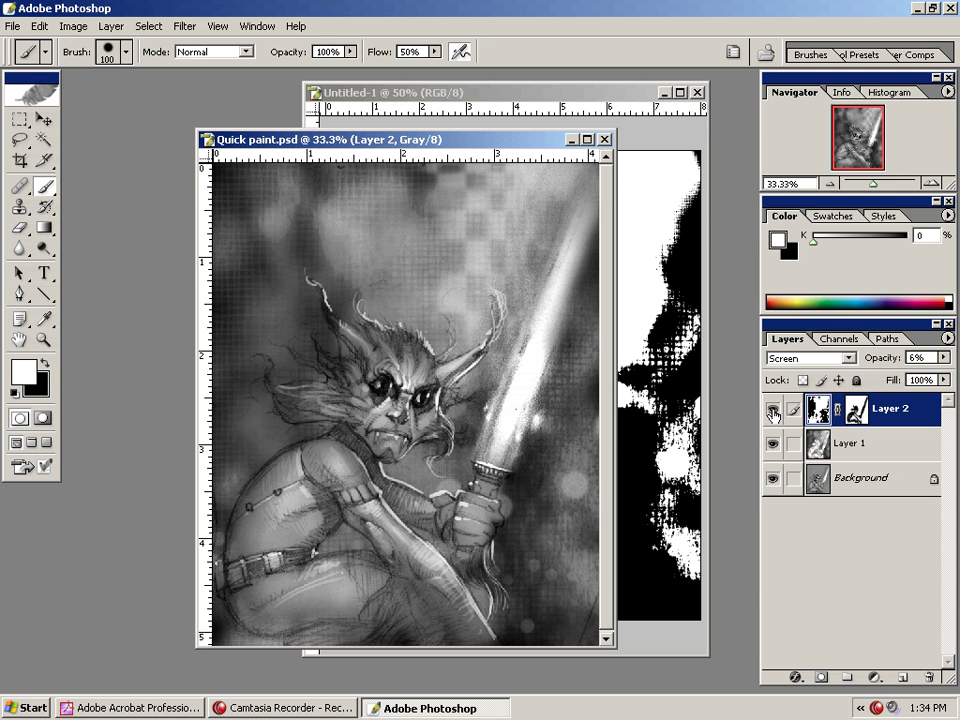
left_click(774, 410)
left_click(774, 410)
left_click(775, 410)
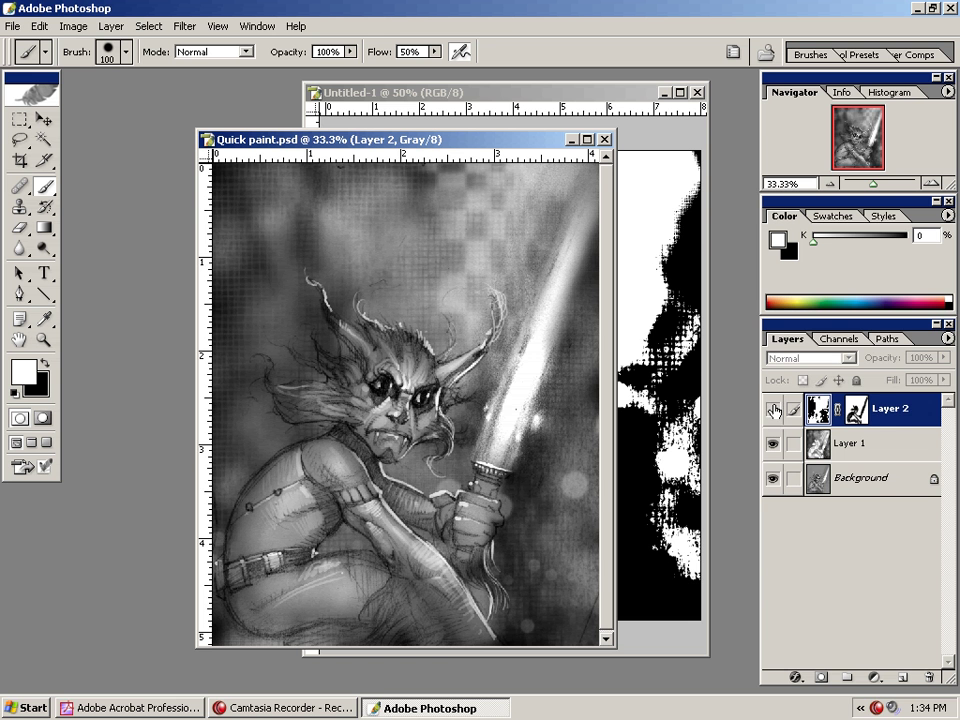
left_click_drag(906, 412, 929, 677)
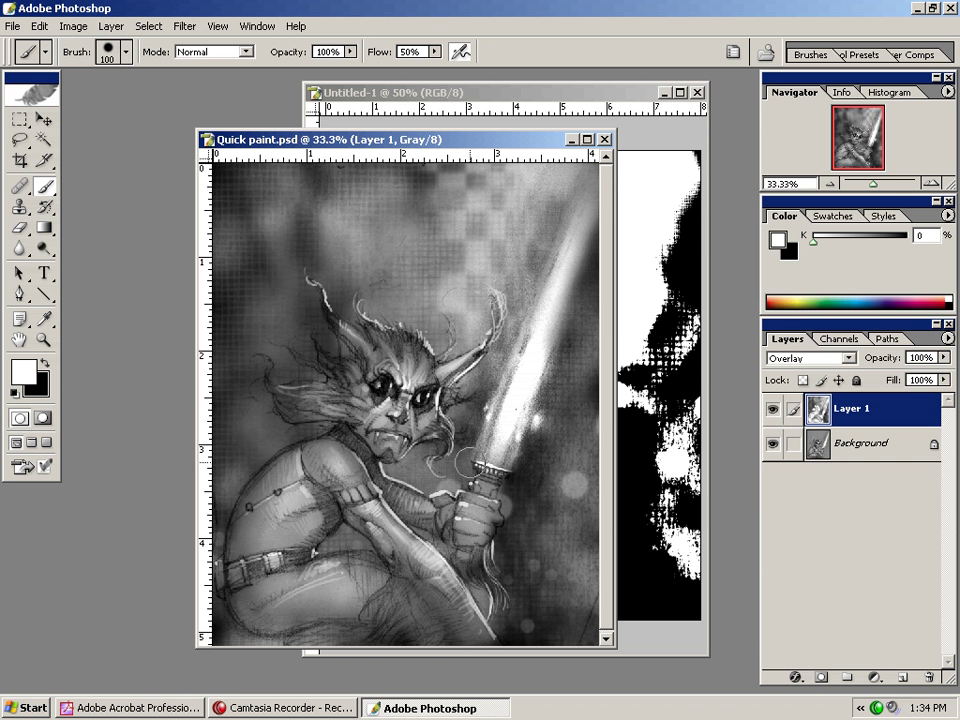
Step: Switch to the Untitled-1 document, choose the Pencil tool and enable Scattering for its brush
left_click(557, 101)
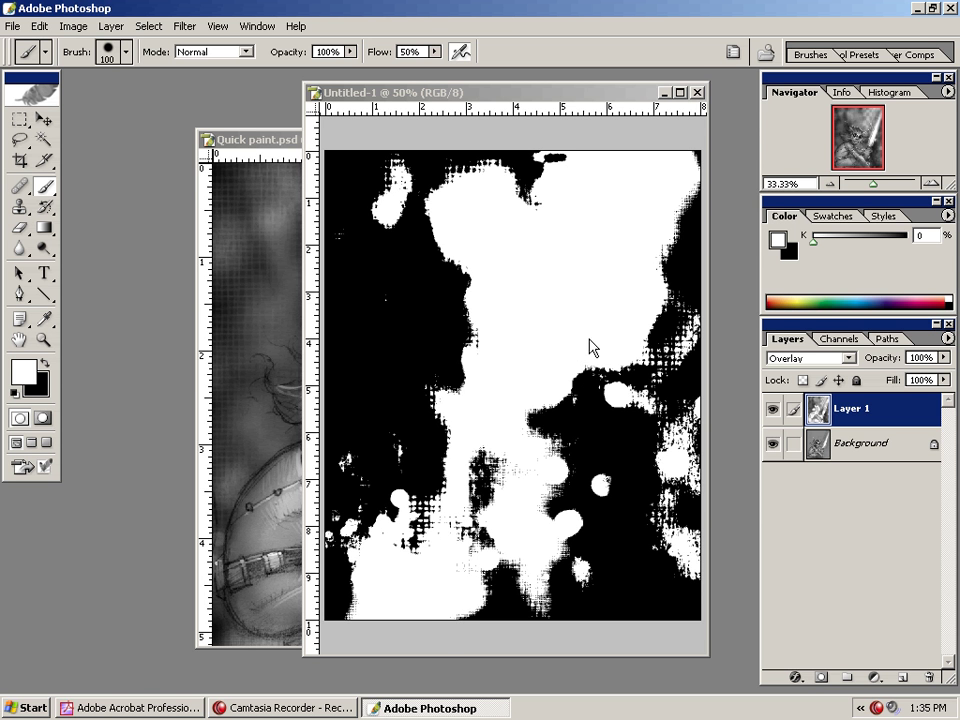
left_click(51, 190)
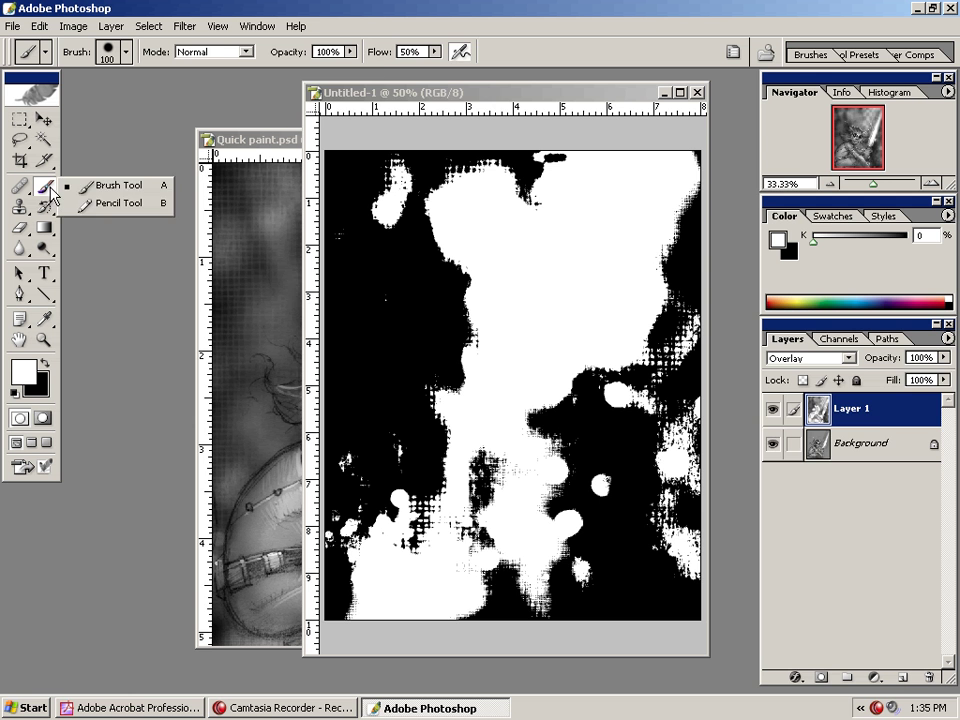
left_click(103, 210)
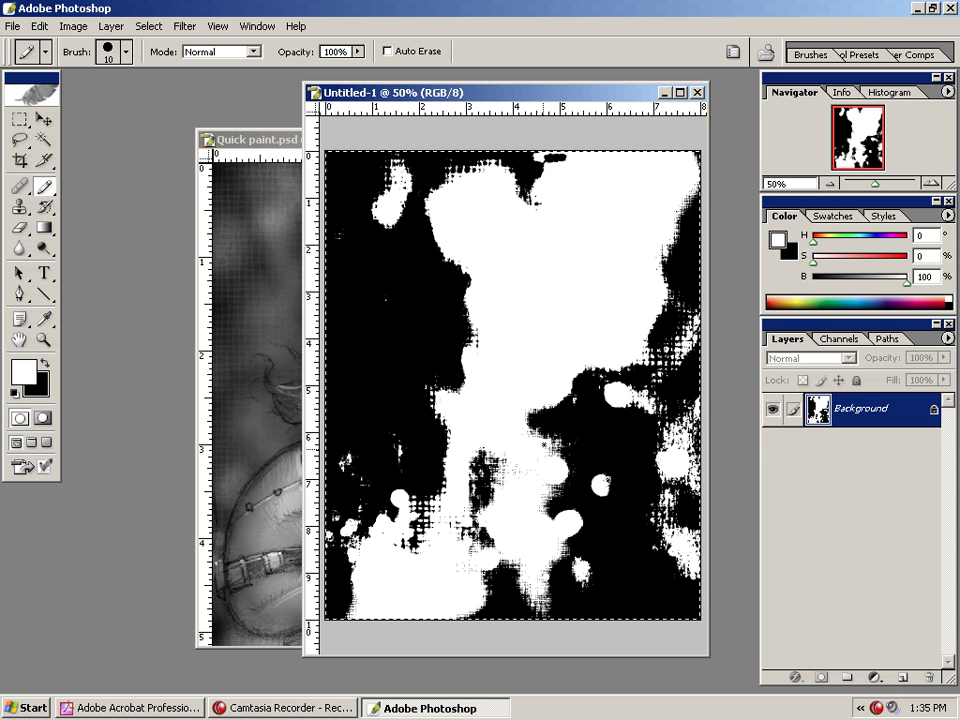
left_click(820, 57)
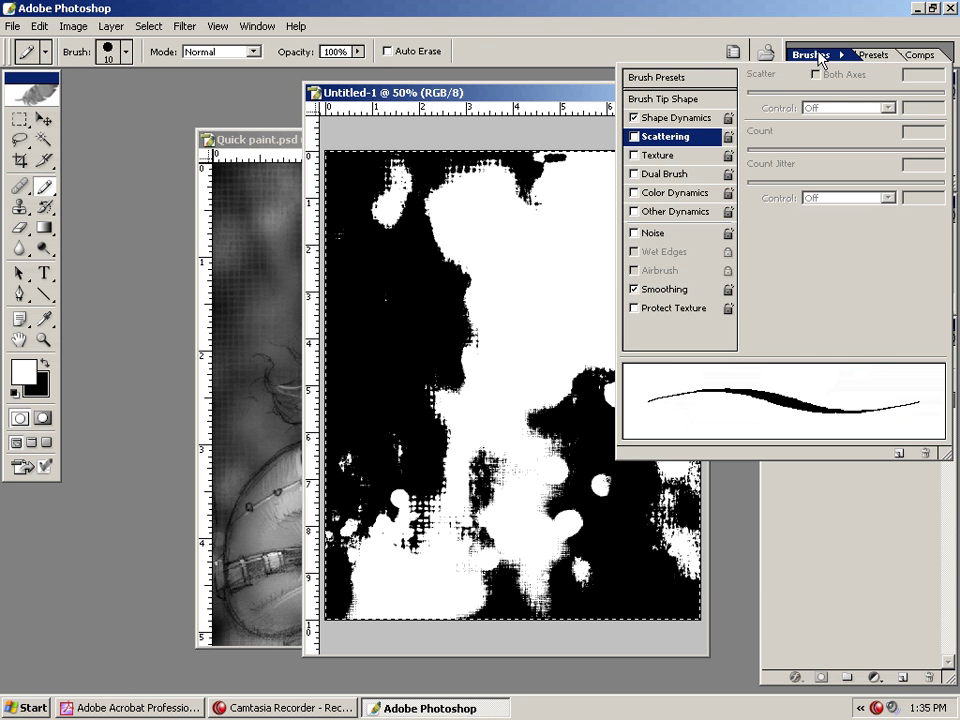
left_click(634, 137)
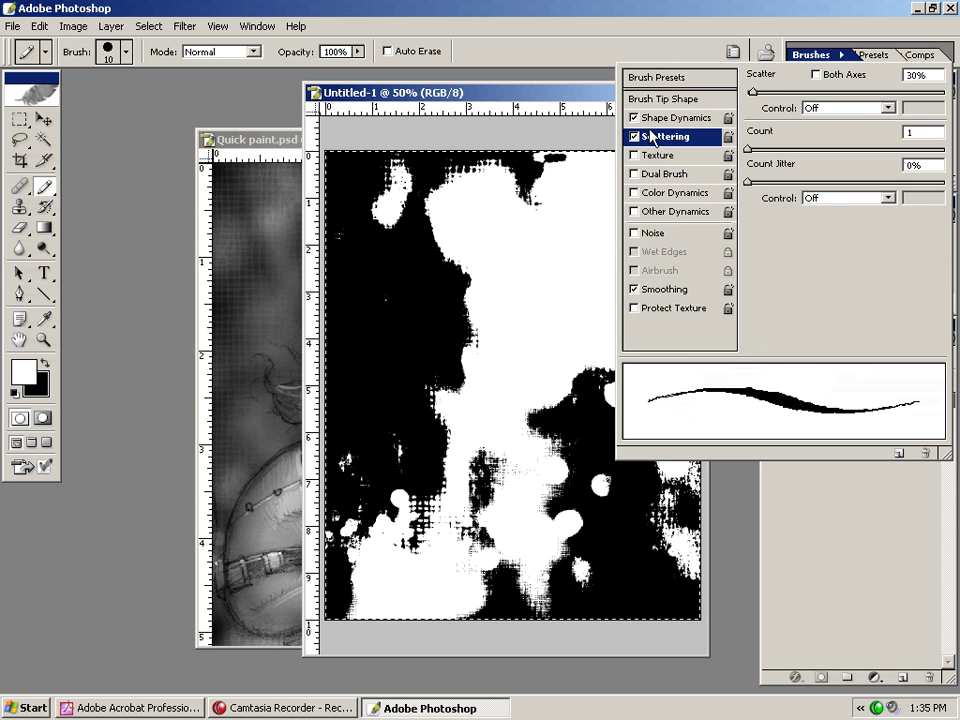
Step: Set the pencil's Scatter to 1000% and Count to 2, and paint white specks along the white shape's left edge
left_click(686, 119)
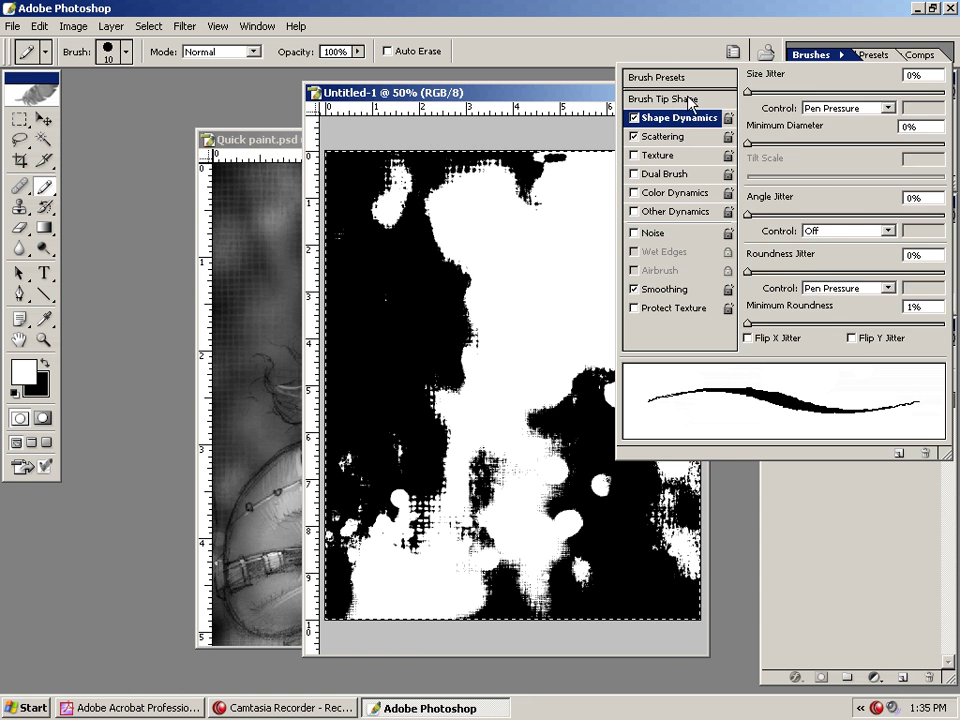
left_click(689, 100)
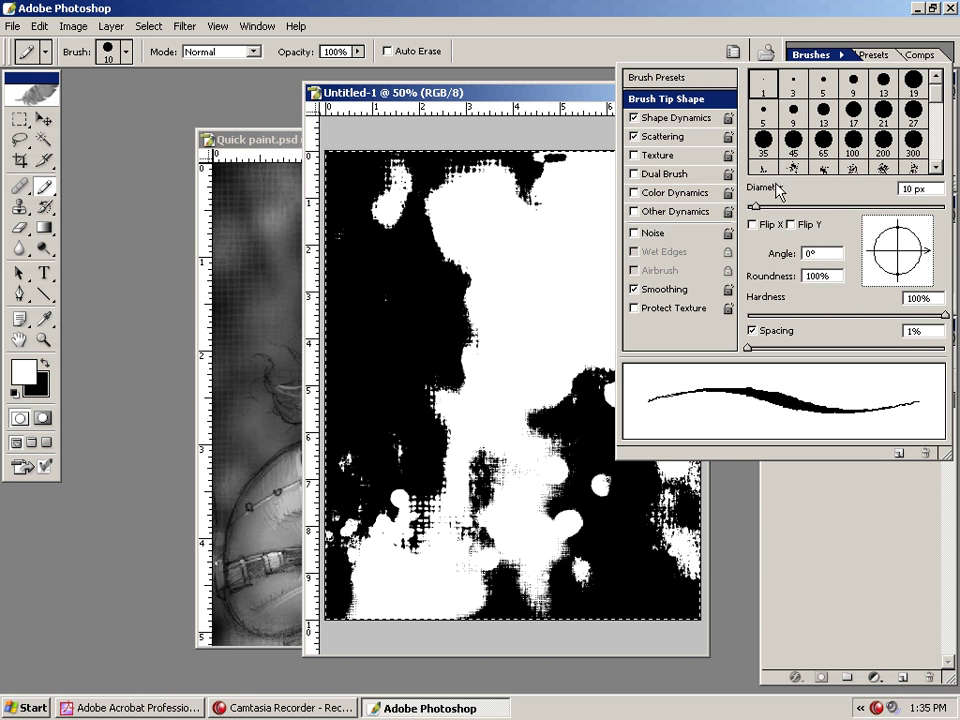
left_click(676, 137)
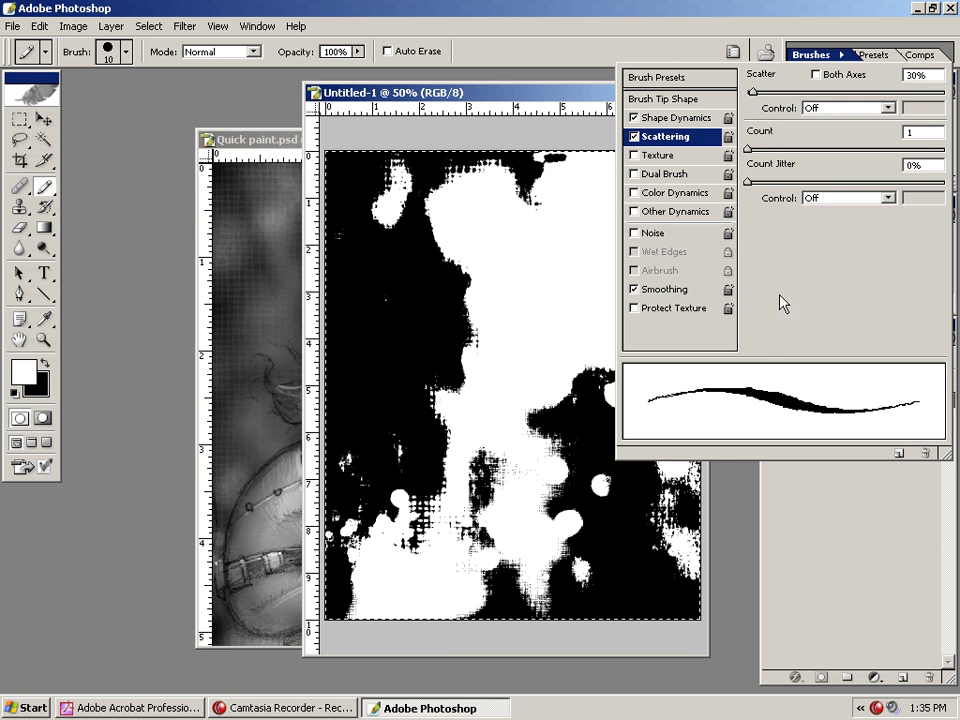
left_click_drag(752, 92, 917, 95)
mouse_move(760, 150)
left_mouse_down()
mouse_move(851, 160)
mouse_move(759, 152)
left_mouse_up()
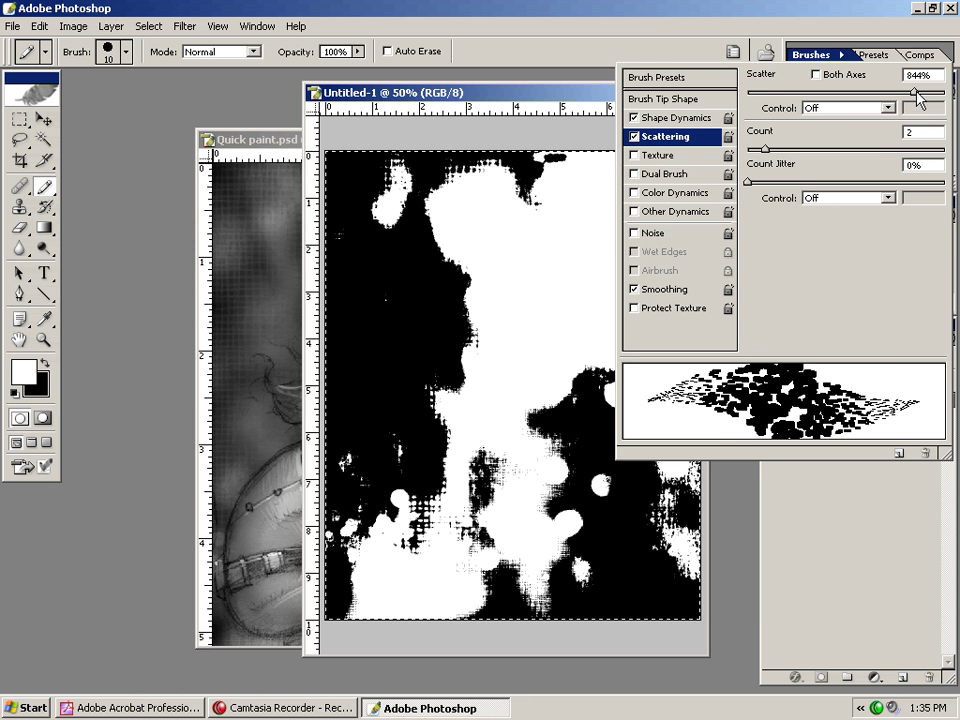
mouse_move(919, 96)
left_mouse_down()
mouse_move(896, 92)
mouse_move(946, 92)
left_mouse_up()
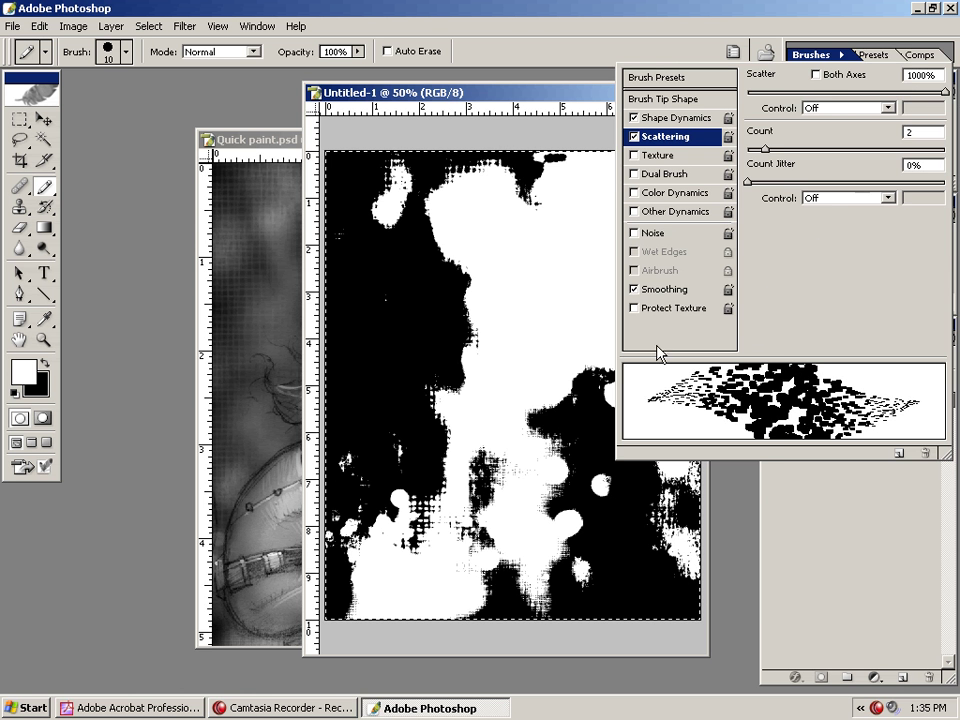
left_click(495, 265)
mouse_move(472, 354)
left_mouse_down()
mouse_move(453, 411)
mouse_move(498, 346)
mouse_move(483, 404)
mouse_move(479, 321)
mouse_move(407, 371)
left_mouse_up()
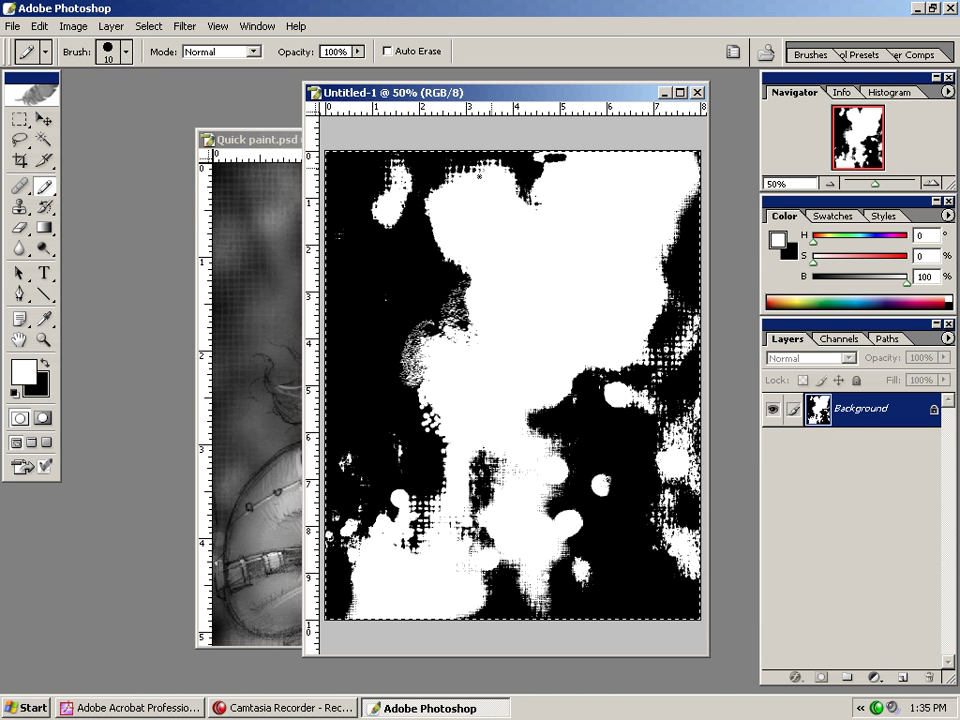
Step: Disable Shape Dynamics for the pencil, paint a test stroke down the white shape's left edge and undo the stroke
left_click(824, 56)
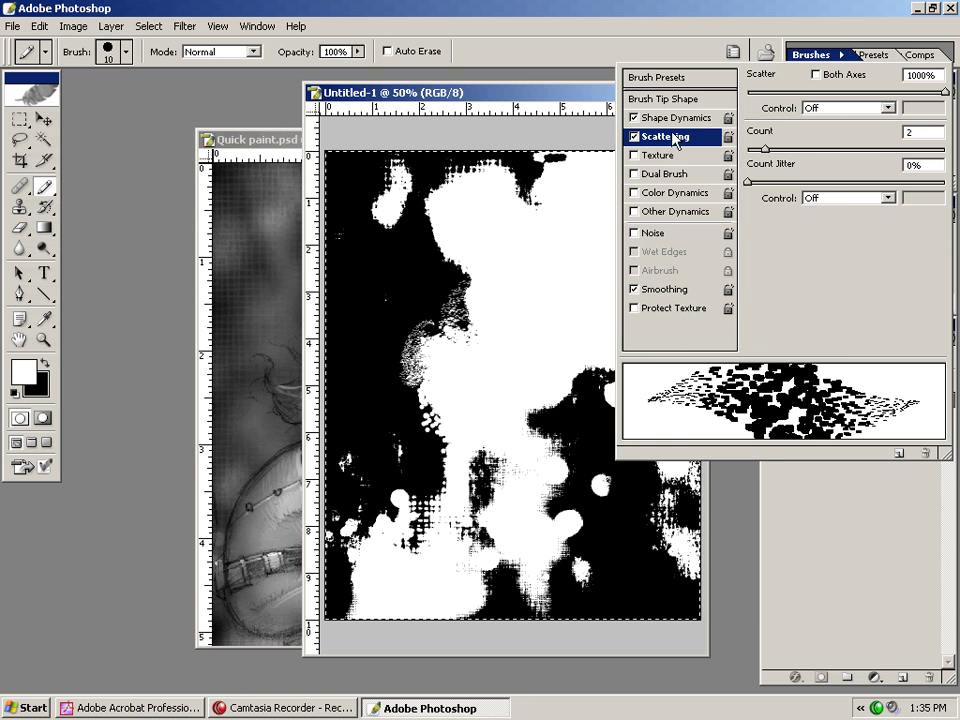
left_click(633, 118)
mouse_move(515, 213)
left_mouse_down()
mouse_move(425, 370)
mouse_move(465, 497)
left_mouse_up()
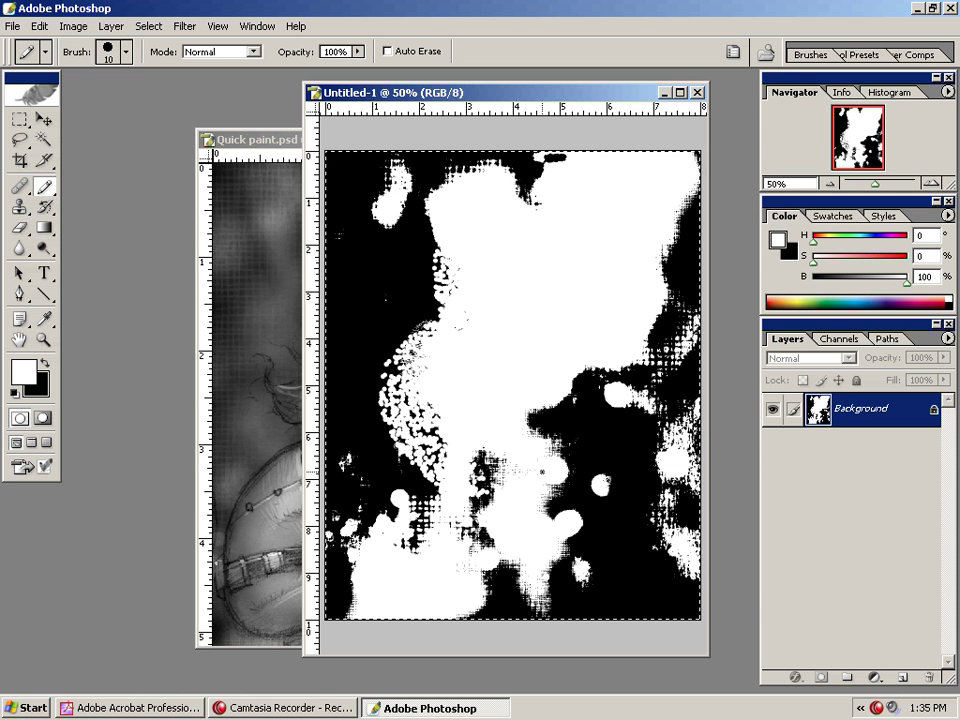
key("ctrl+z")
Step: Set the pencil's Count Jitter to 40% and let Pen Pressure control both the scatter and the count jitter
left_click(810, 55)
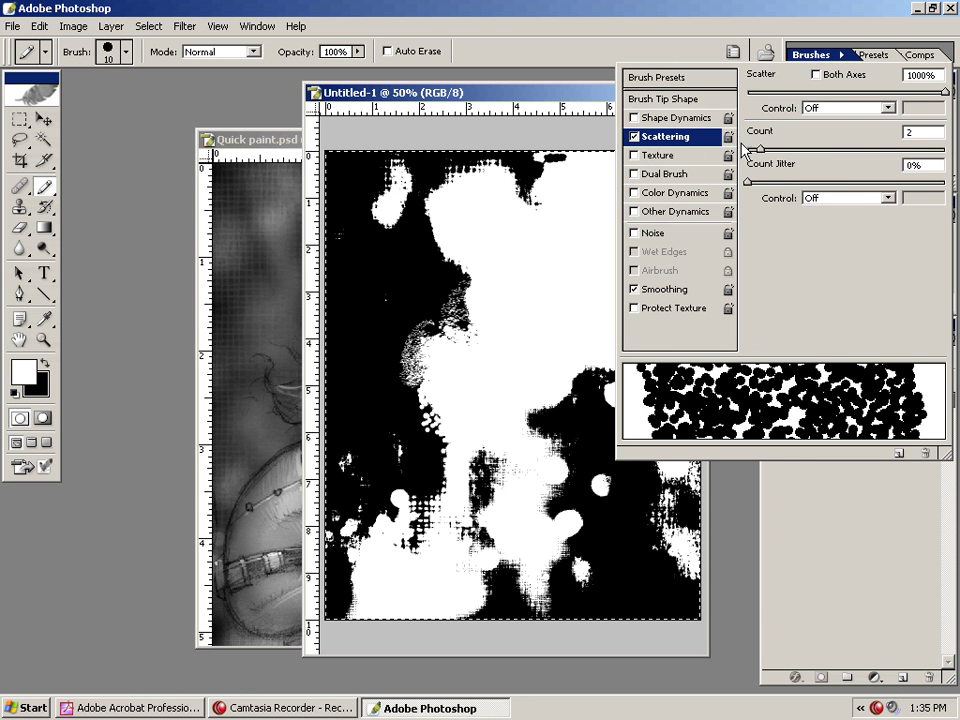
mouse_move(769, 184)
left_mouse_down()
mouse_move(947, 203)
mouse_move(828, 207)
left_mouse_up()
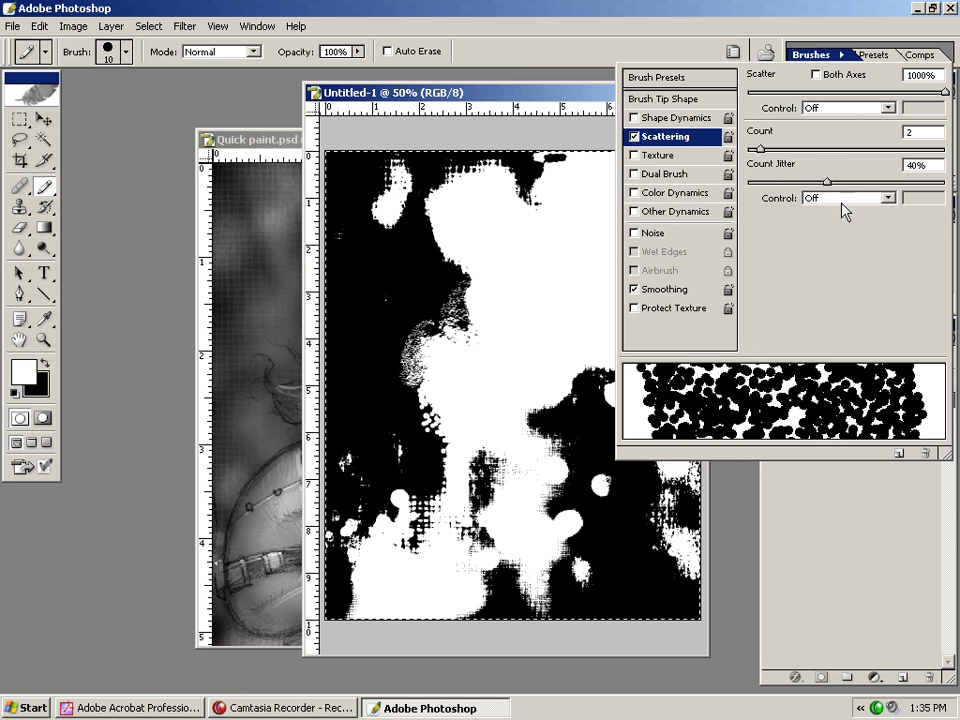
left_click(887, 108)
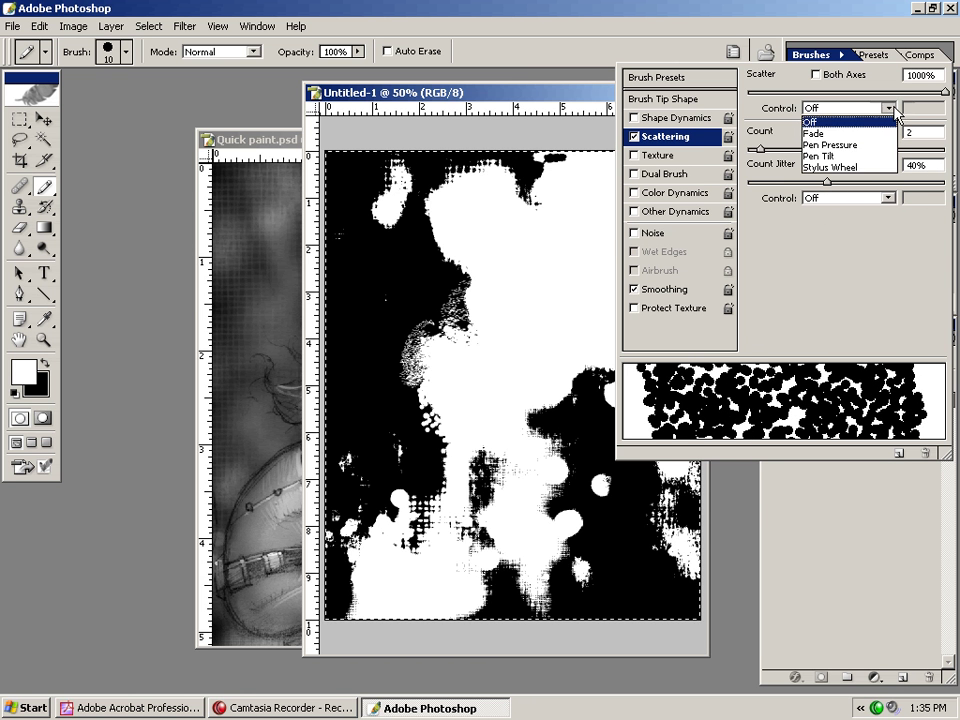
left_click(852, 145)
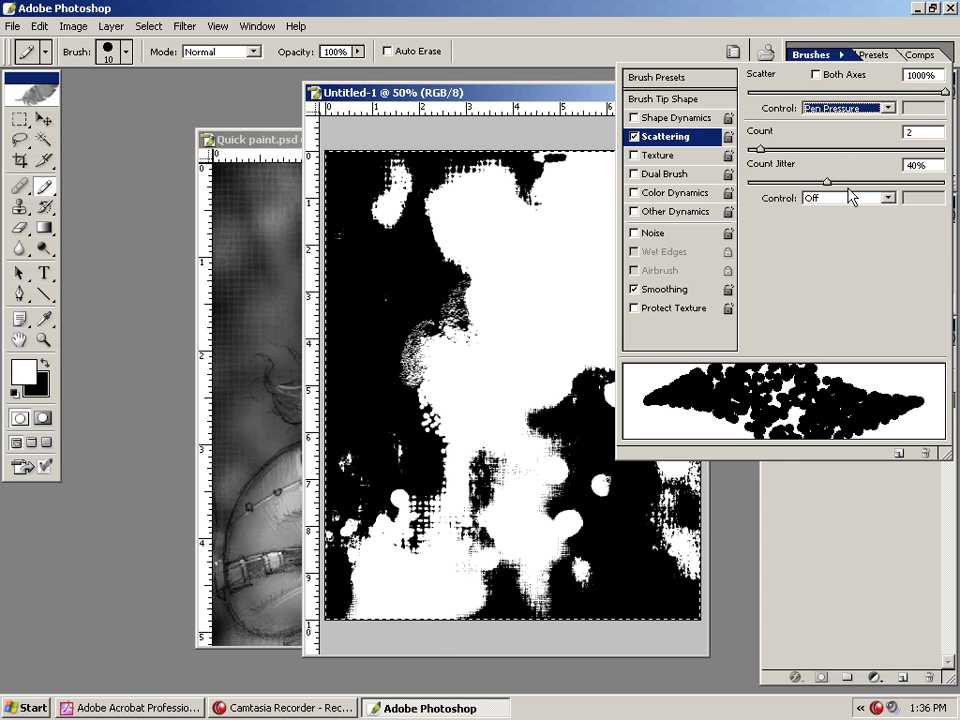
left_click(889, 198)
left_click(851, 233)
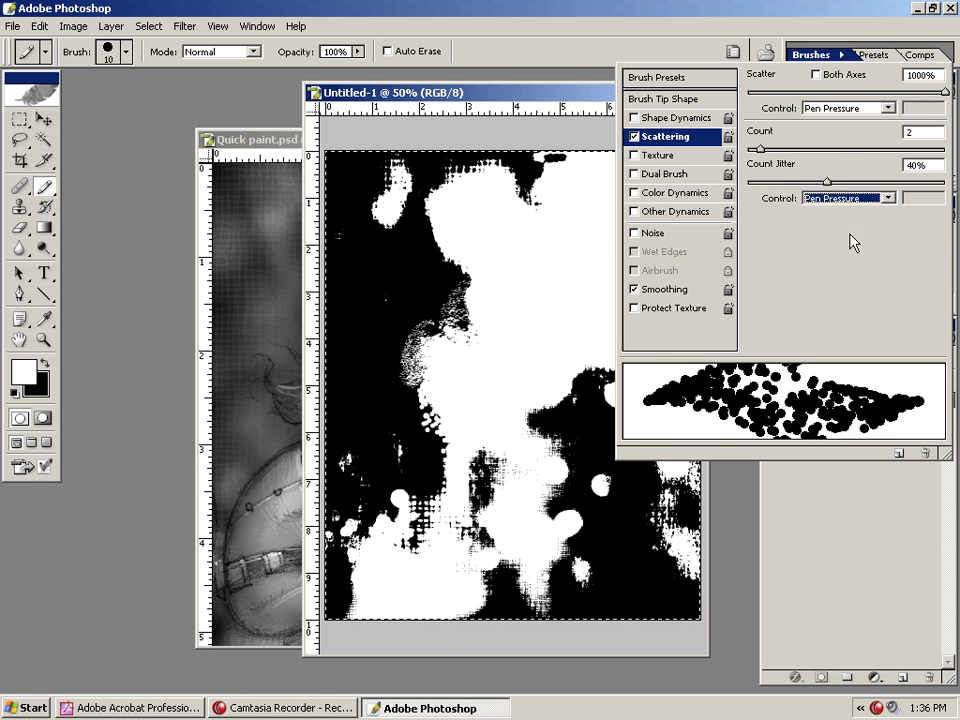
Step: Paint several short white strokes with the pressure-controlled scattering pencil beside the upper left edge of the white shape
left_click(501, 344)
mouse_move(450, 258)
left_mouse_down()
mouse_move(417, 326)
mouse_move(427, 343)
left_mouse_up()
left_click_drag(457, 264, 431, 335)
left_click_drag(446, 323, 460, 340)
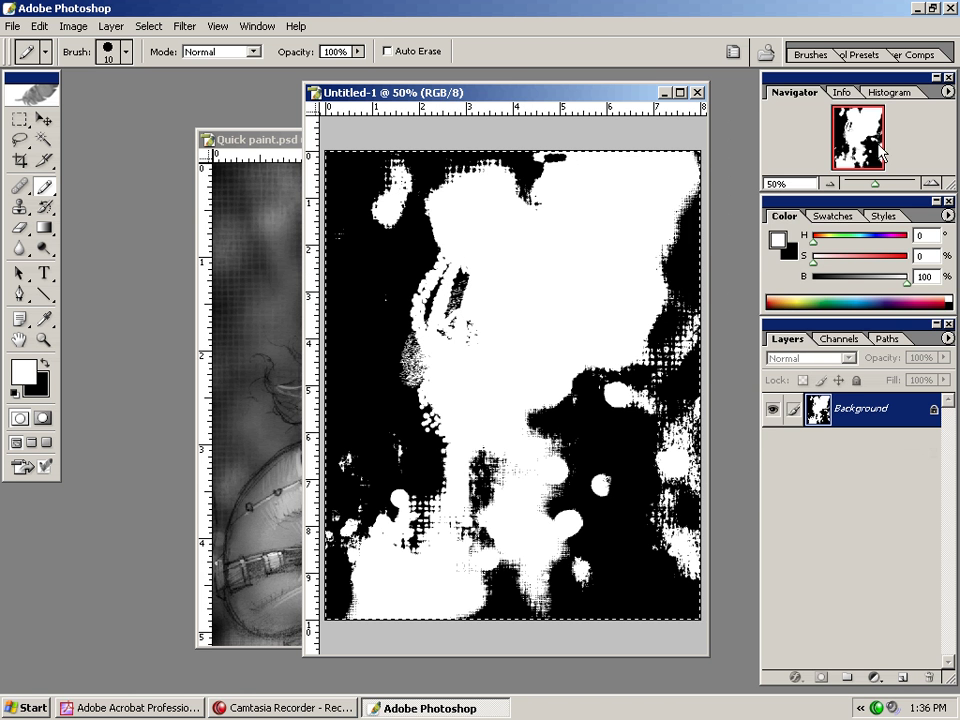
Step: Set the pencil tip's spacing to 118% and paint separated white dots over the upper left edge of the white shape
left_click(826, 56)
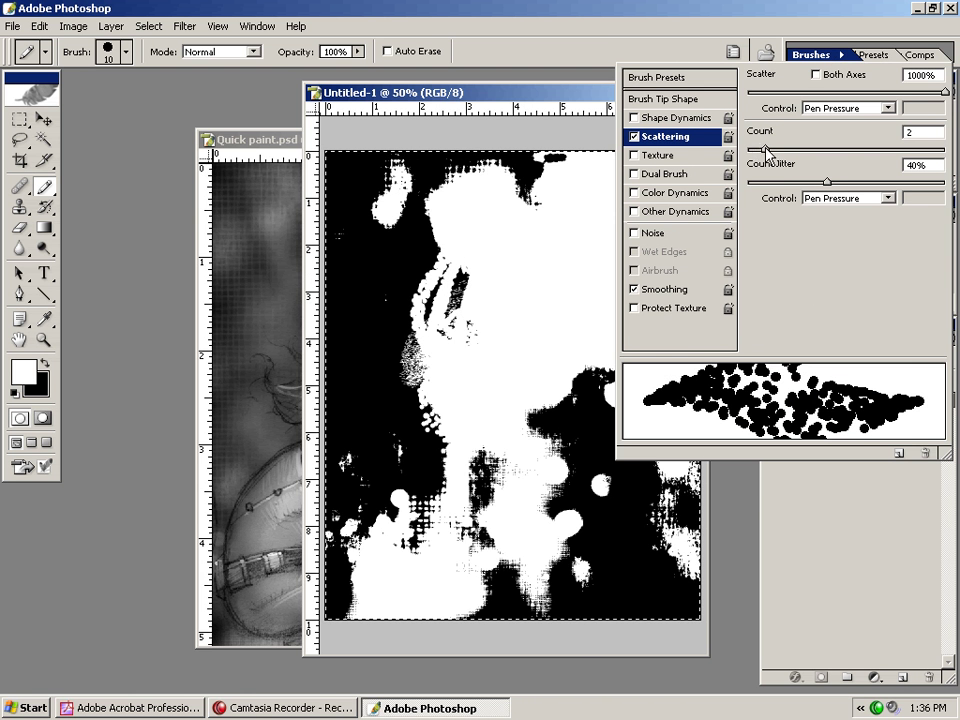
left_click_drag(766, 150, 710, 162)
left_click(659, 119)
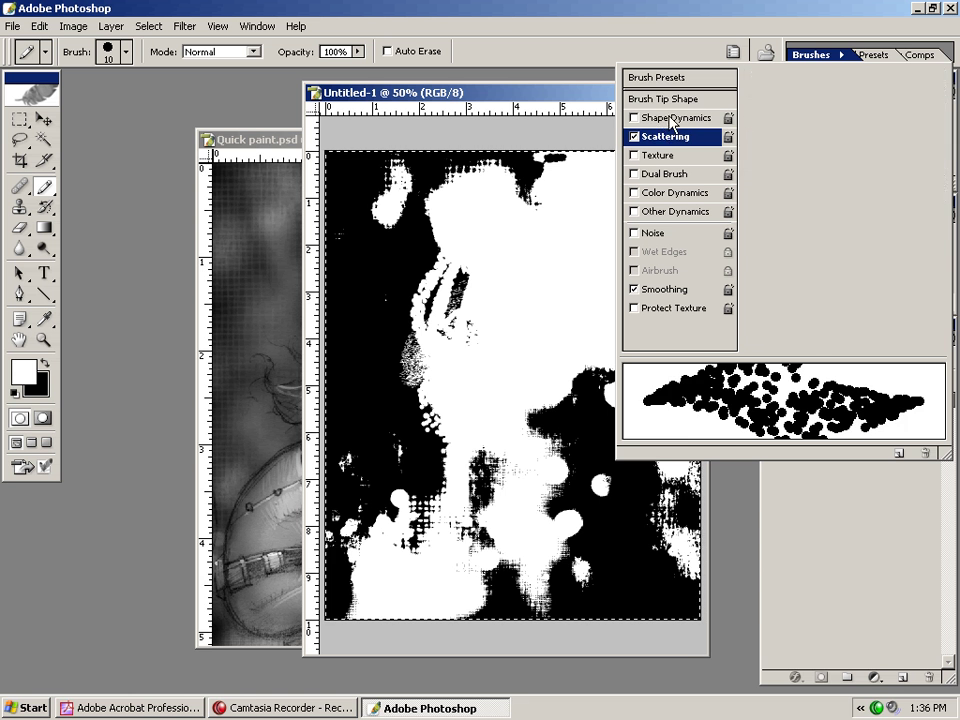
left_click(688, 98)
left_click(657, 117)
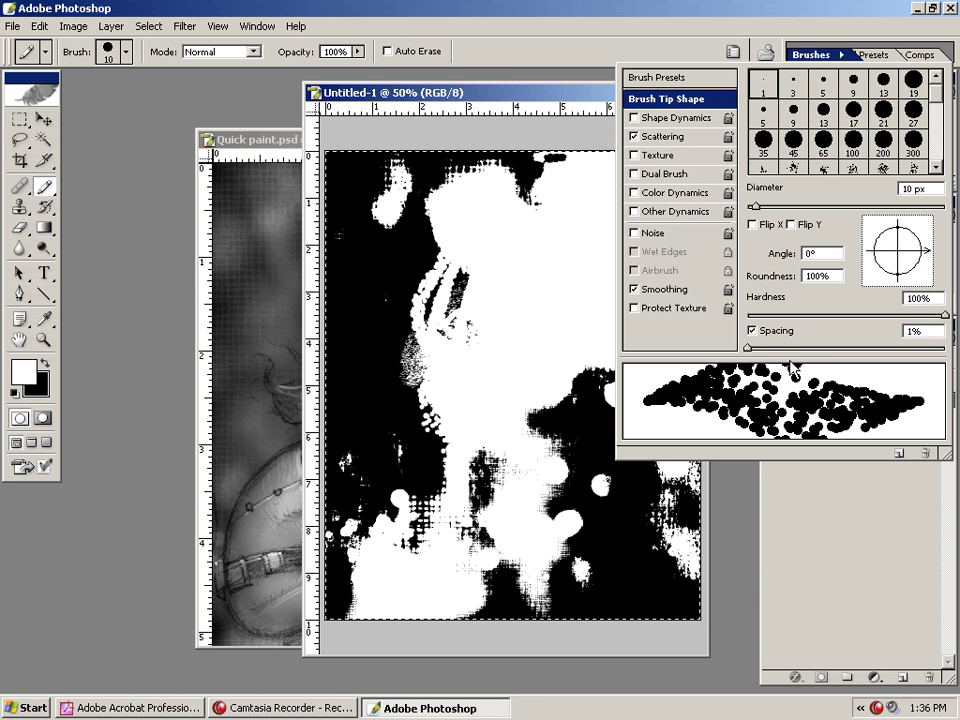
mouse_move(753, 350)
left_mouse_down()
mouse_move(866, 354)
mouse_move(855, 354)
left_mouse_up()
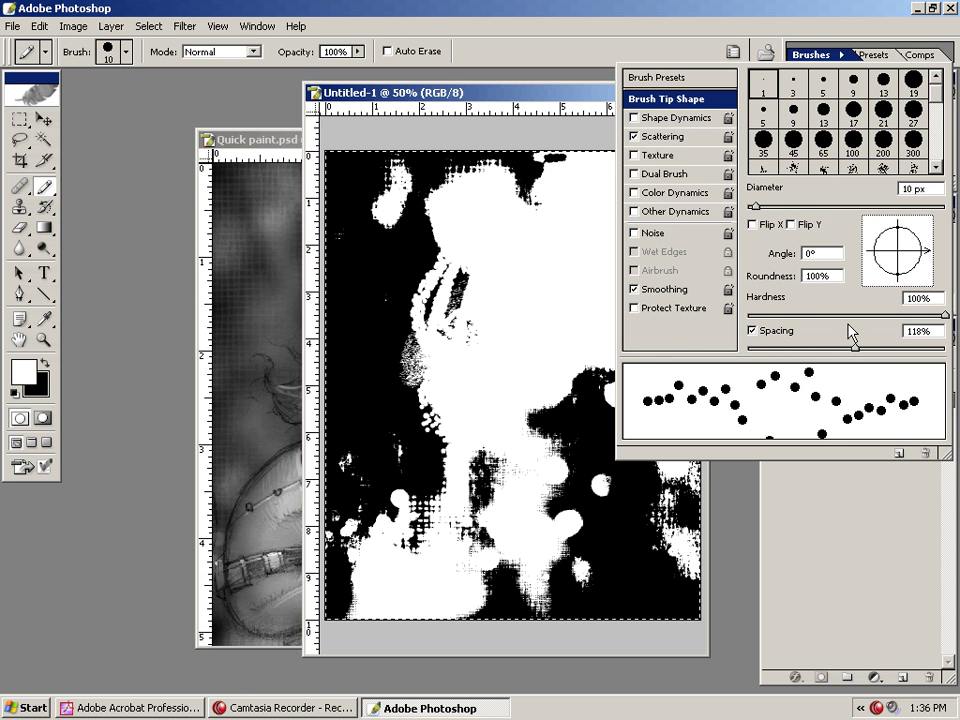
left_click(500, 94)
mouse_move(427, 222)
left_mouse_down()
mouse_move(388, 318)
mouse_move(426, 262)
mouse_move(433, 420)
left_mouse_up()
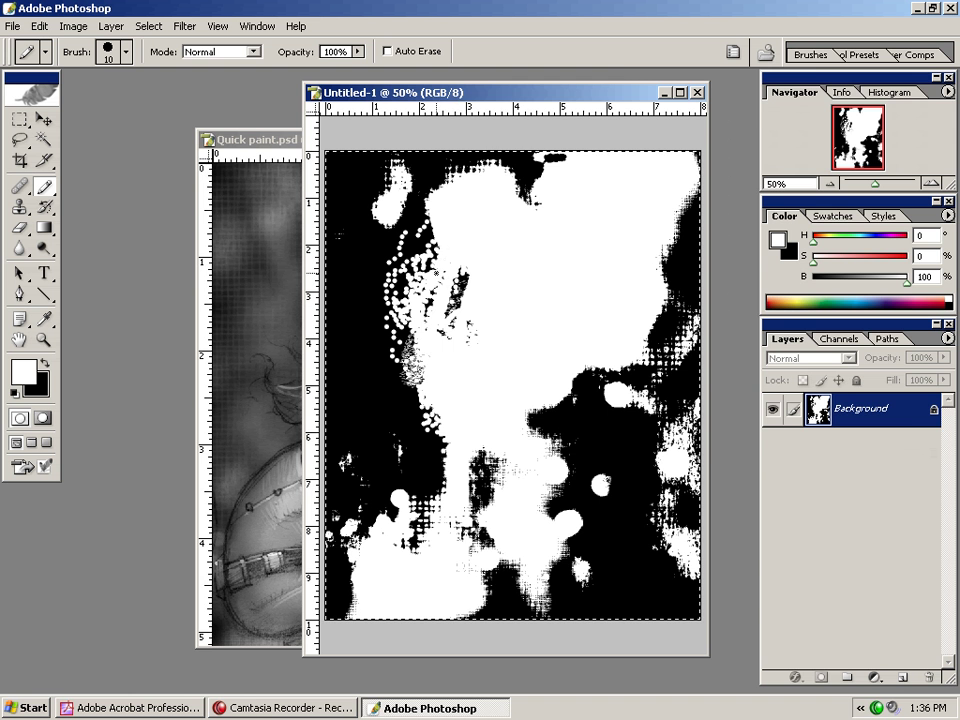
Step: Re-enable Shape Dynamics and scatter white dots of varying size over the lower left dark area of the image
left_click(823, 57)
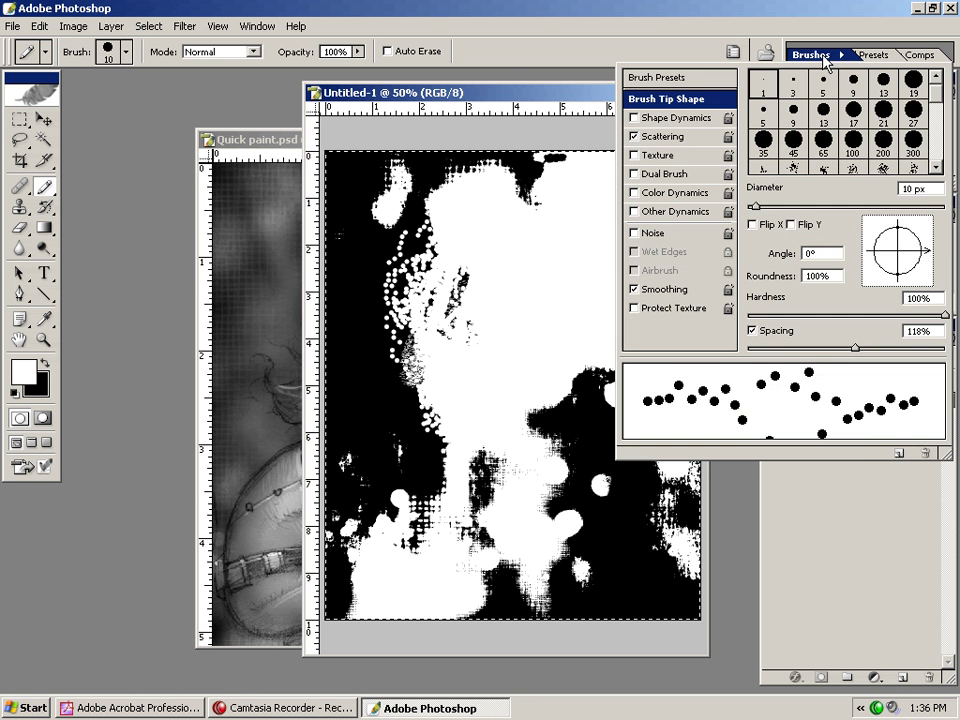
left_click(635, 119)
left_click_drag(408, 325, 408, 400)
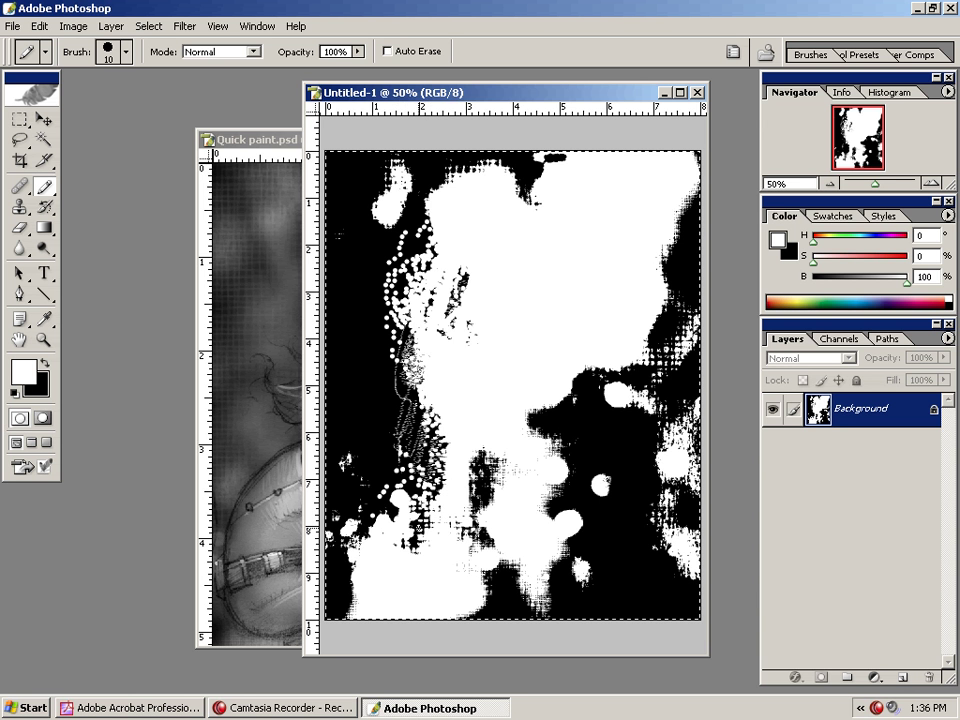
left_click_drag(405, 437, 362, 480)
mouse_move(404, 399)
left_mouse_down()
mouse_move(396, 461)
mouse_move(435, 492)
left_mouse_up()
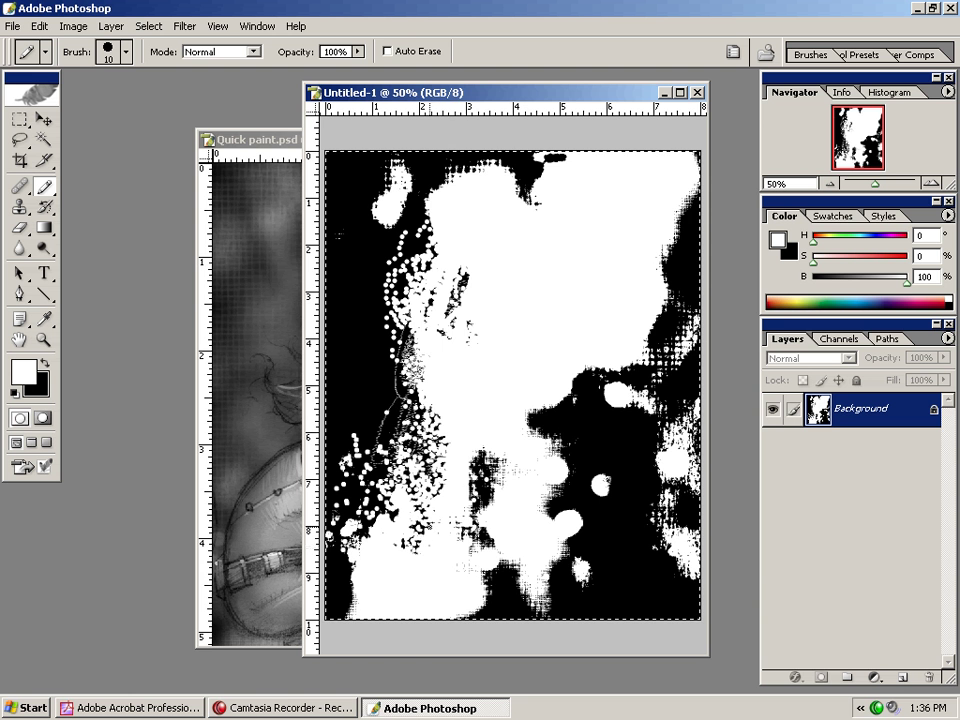
Step: Enlarge the pencil to 80 px and scatter large white blobs over the dark areas at the left and lower right
key("]")
key("]")
key("]")
key("]")
key("]")
key("]")
key("]")
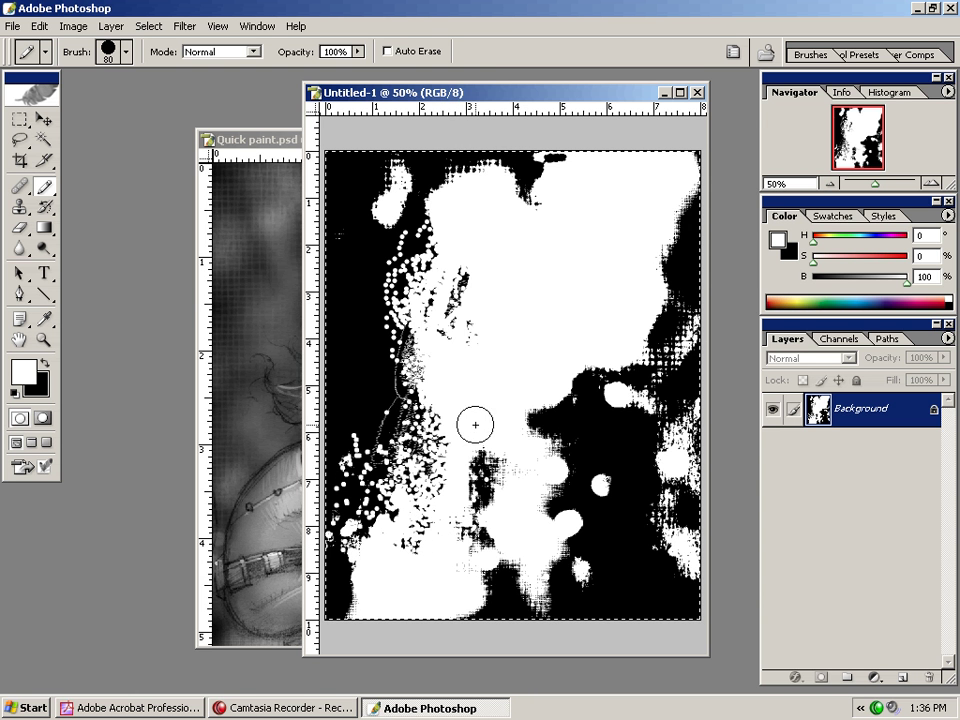
left_click_drag(388, 323, 379, 323)
mouse_move(386, 411)
left_mouse_down()
mouse_move(423, 424)
mouse_move(424, 320)
mouse_move(368, 469)
mouse_move(399, 393)
mouse_move(380, 472)
left_mouse_up()
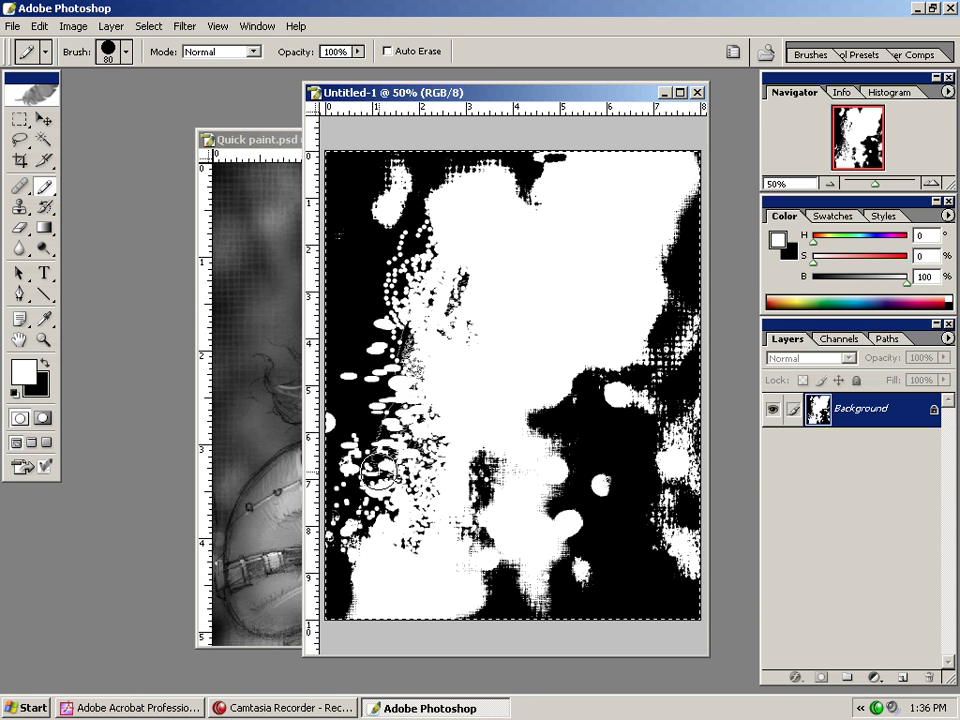
left_click(352, 404)
left_click(353, 527)
mouse_move(530, 579)
left_mouse_down()
mouse_move(472, 495)
mouse_move(554, 408)
mouse_move(582, 508)
mouse_move(559, 440)
mouse_move(609, 411)
left_mouse_up()
left_click_drag(649, 465, 668, 461)
left_click_drag(636, 519, 628, 537)
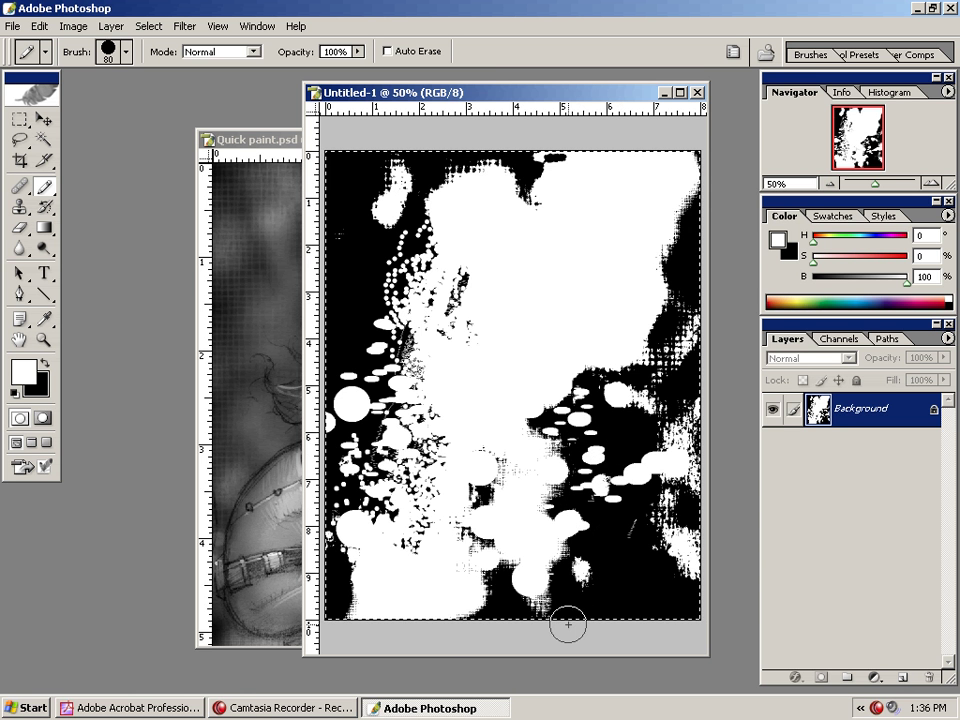
Step: Set the pencil's Roundness Jitter control to Off and paint round white dots over the left and lower right dark areas
left_click(815, 55)
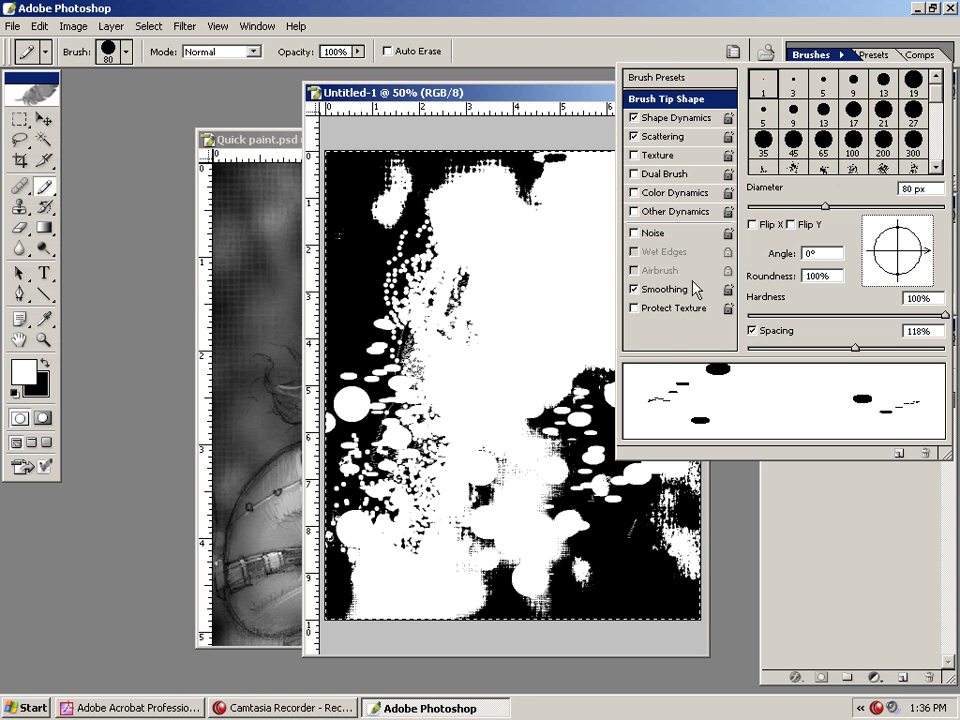
left_click(680, 118)
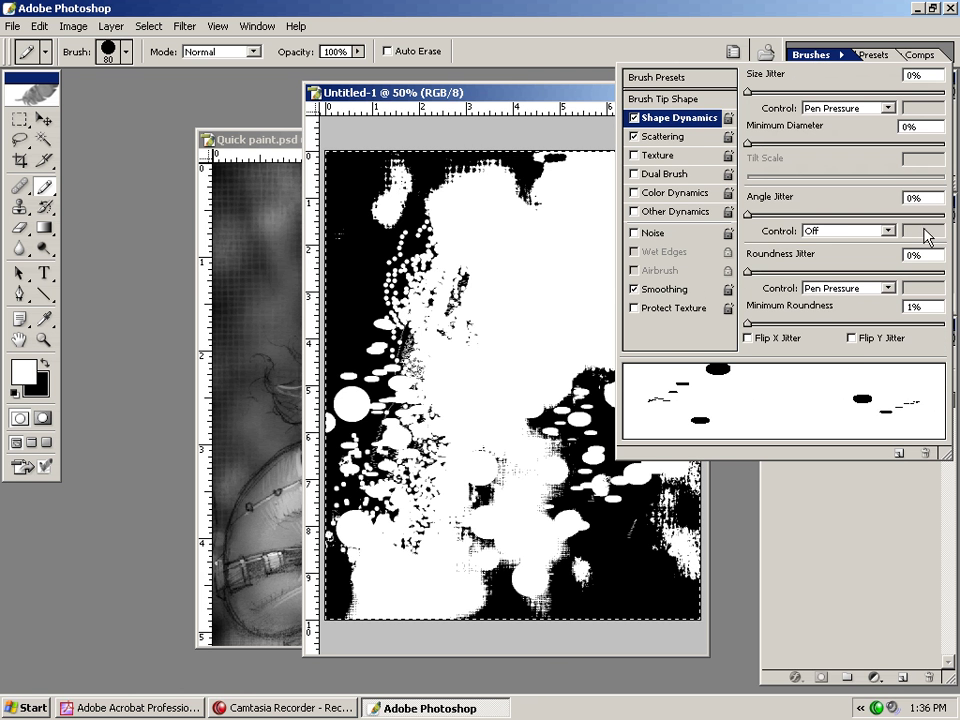
left_click(887, 289)
left_click(845, 302)
mouse_move(363, 266)
left_mouse_down()
mouse_move(393, 281)
mouse_move(381, 246)
mouse_move(349, 287)
mouse_move(389, 327)
mouse_move(394, 461)
mouse_move(526, 551)
mouse_move(577, 464)
mouse_move(607, 560)
mouse_move(632, 493)
mouse_move(620, 512)
mouse_move(644, 588)
mouse_move(592, 612)
left_mouse_up()
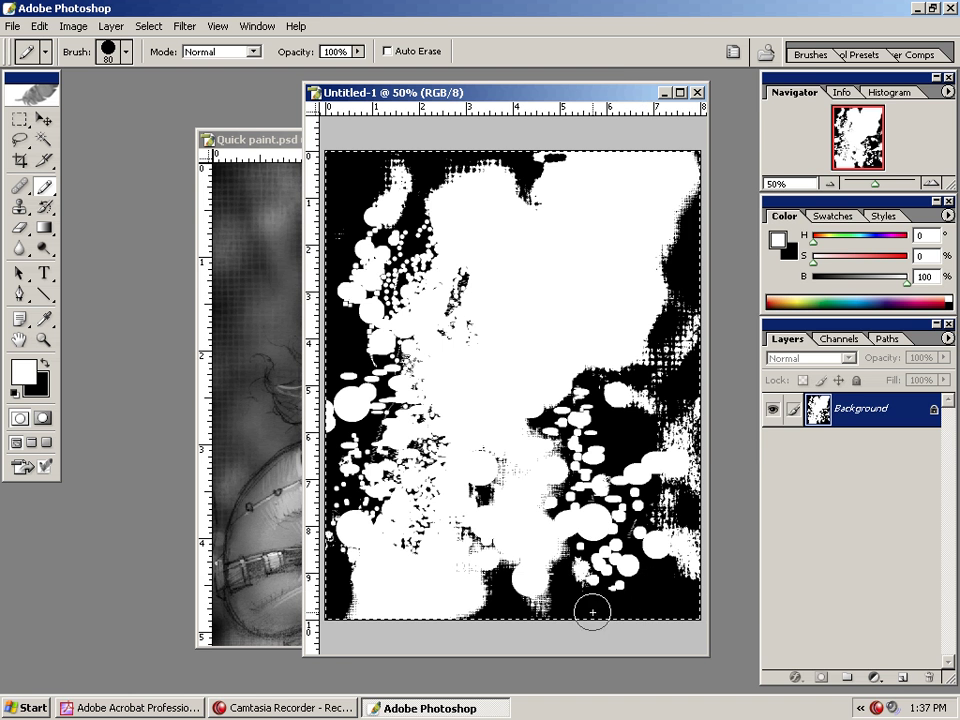
Step: Change the pencil's texture pattern to the thin black squiggly lines on a white ground
left_click(811, 54)
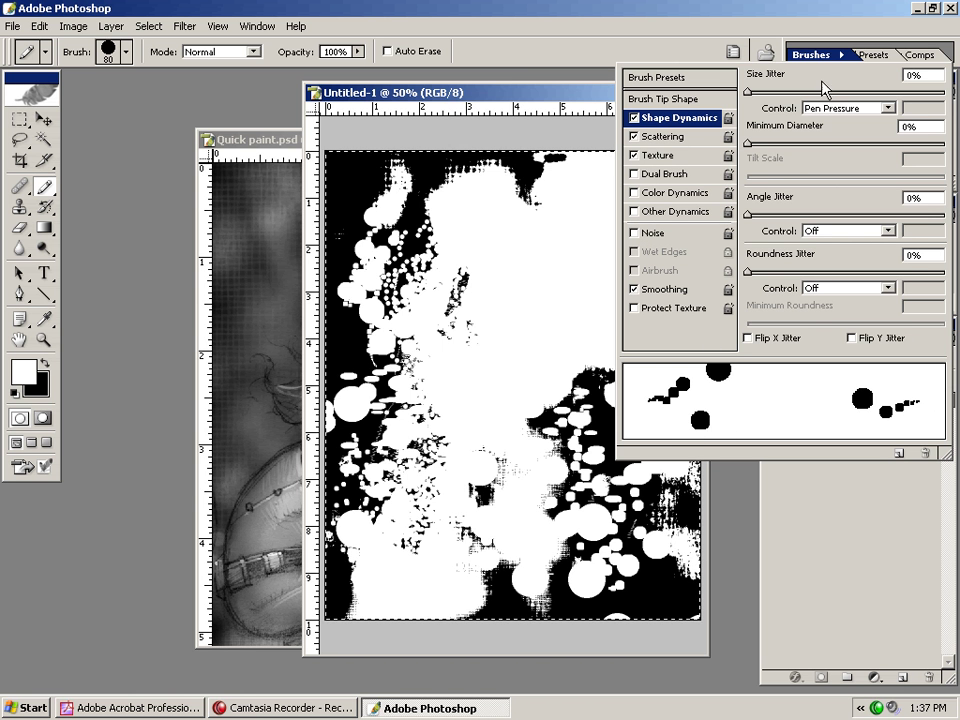
left_click(676, 157)
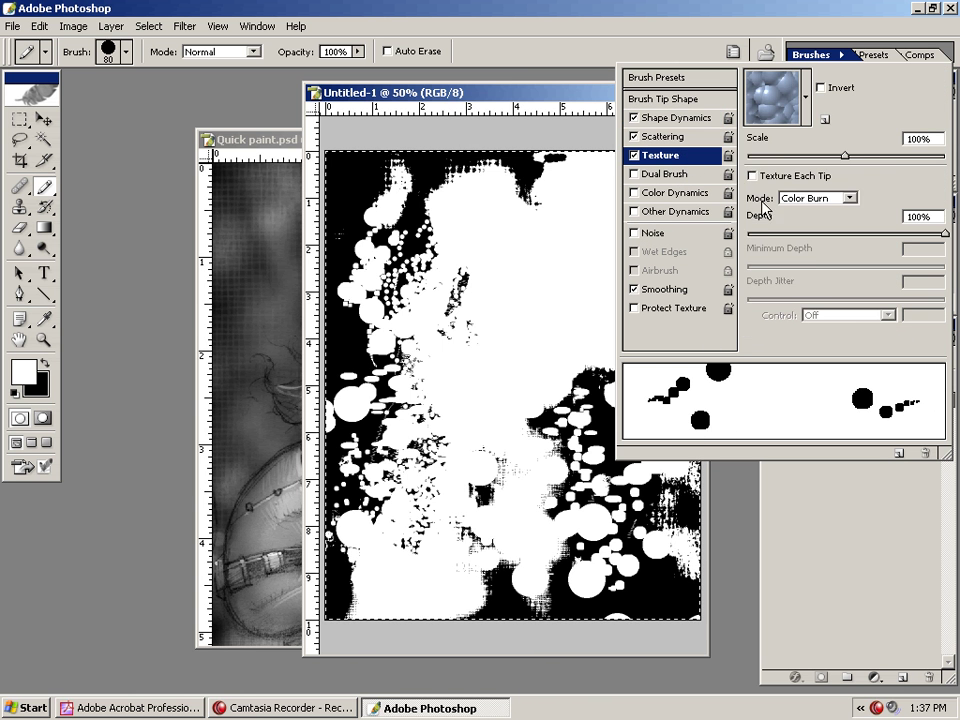
left_click(806, 97)
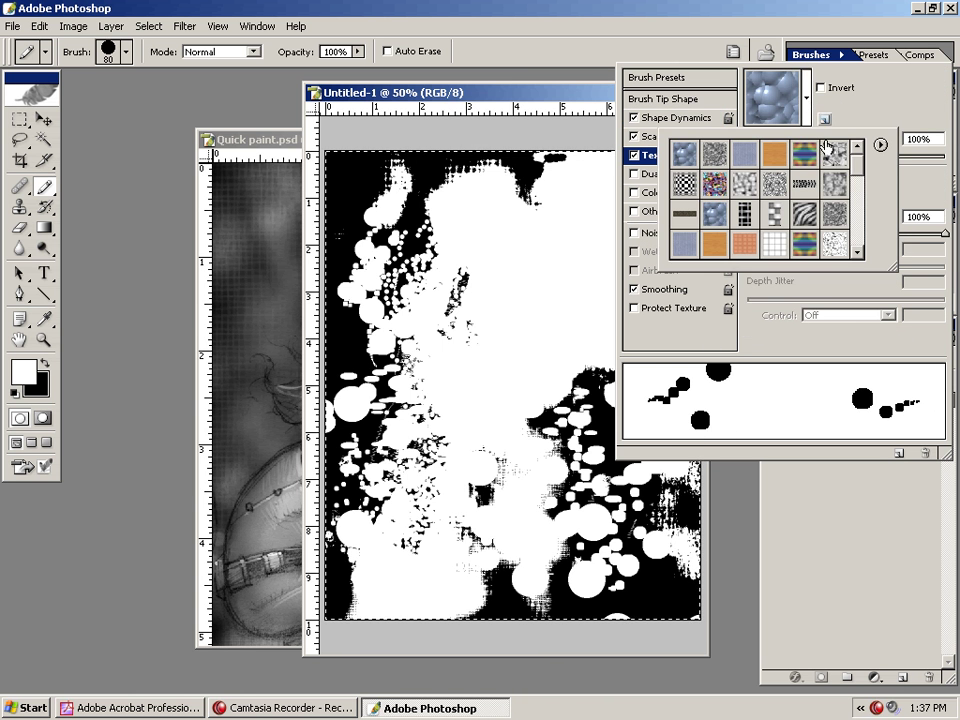
left_click(788, 184)
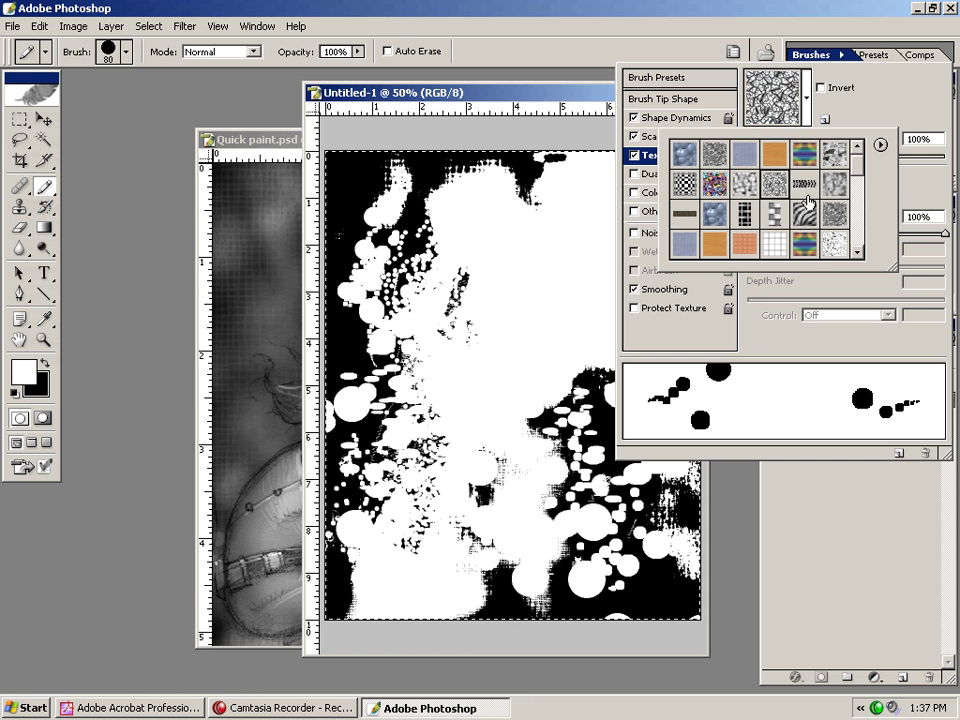
left_click(835, 249)
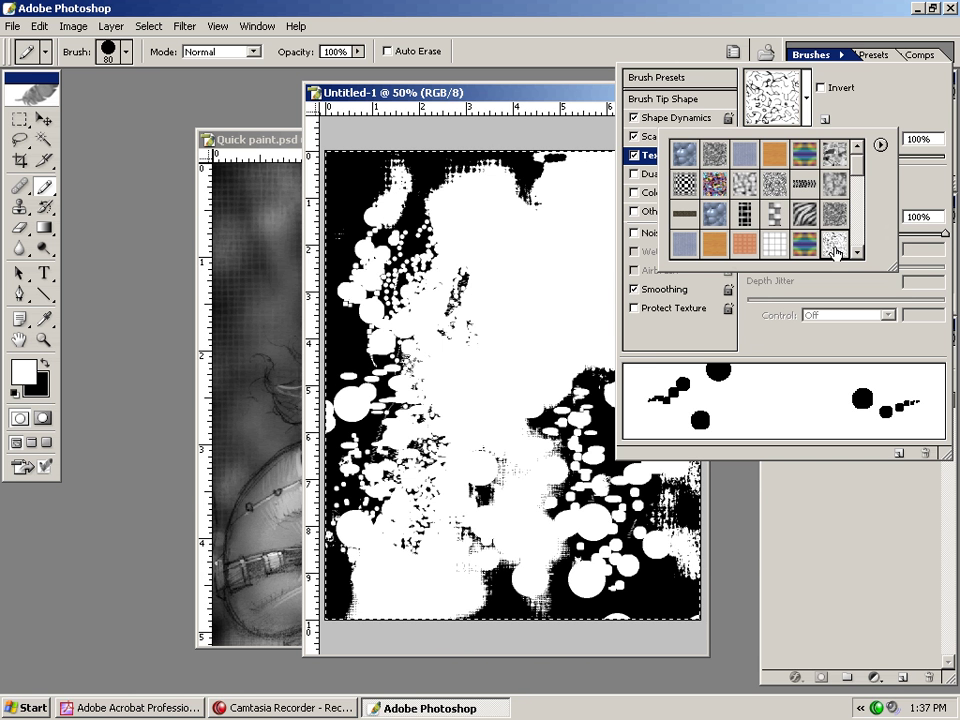
Step: Compare the Subtract and Darken texture modes, keep Subtract, and paint scattered white squiggles over the upper left dark area
left_click(882, 113)
left_click(848, 197)
left_click(817, 224)
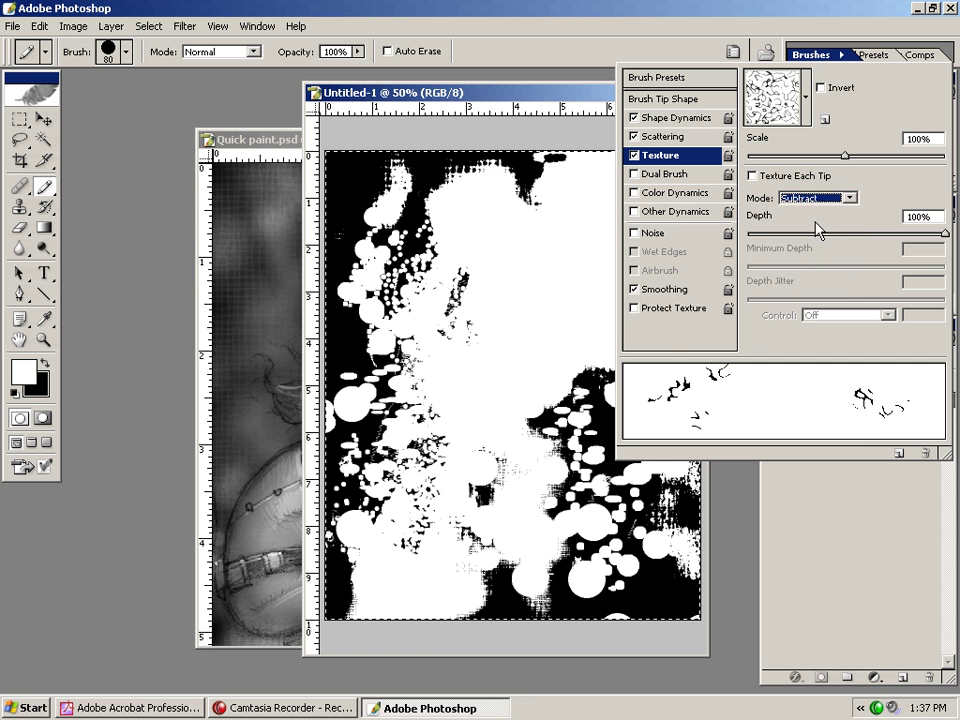
left_click(848, 198)
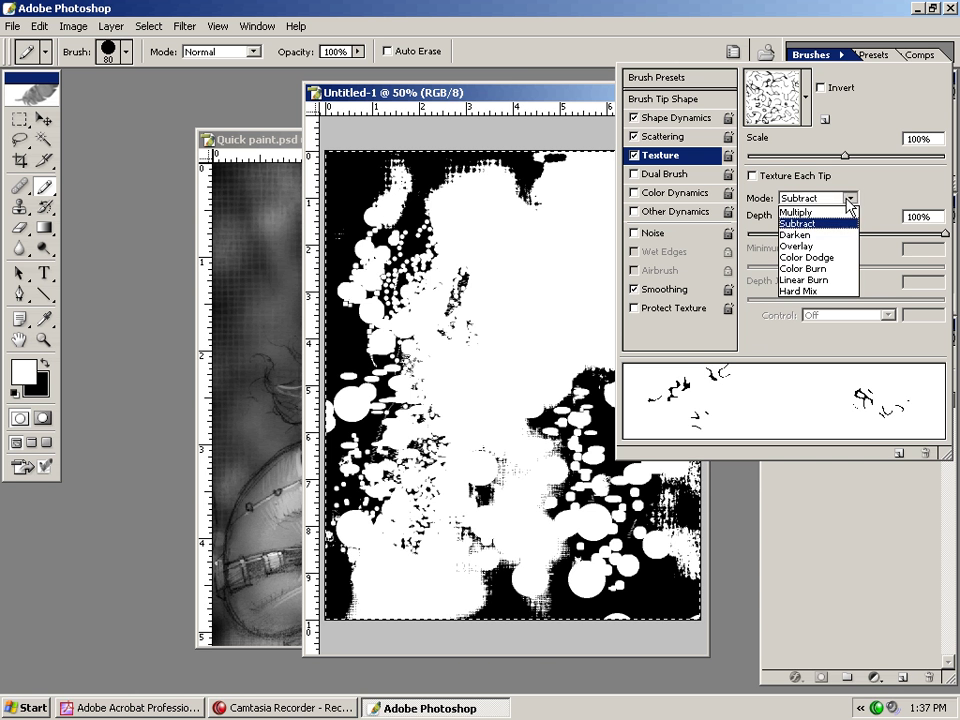
left_click(821, 235)
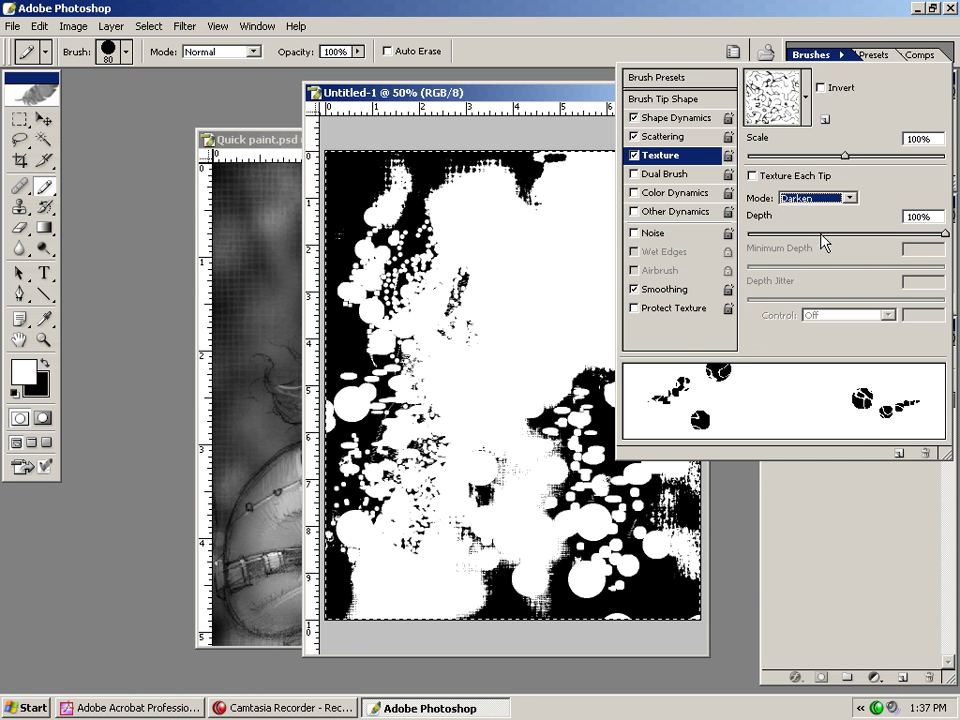
left_click(848, 198)
left_click(808, 223)
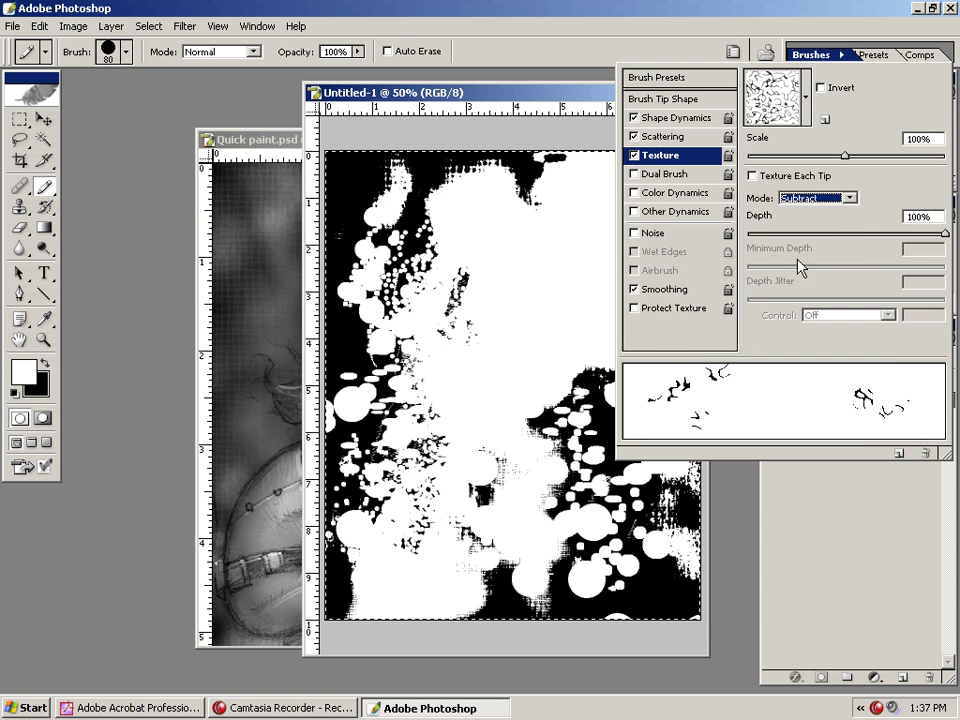
mouse_move(392, 350)
left_mouse_down()
mouse_move(430, 208)
mouse_move(377, 305)
mouse_move(354, 320)
mouse_move(385, 163)
mouse_move(420, 252)
left_mouse_up()
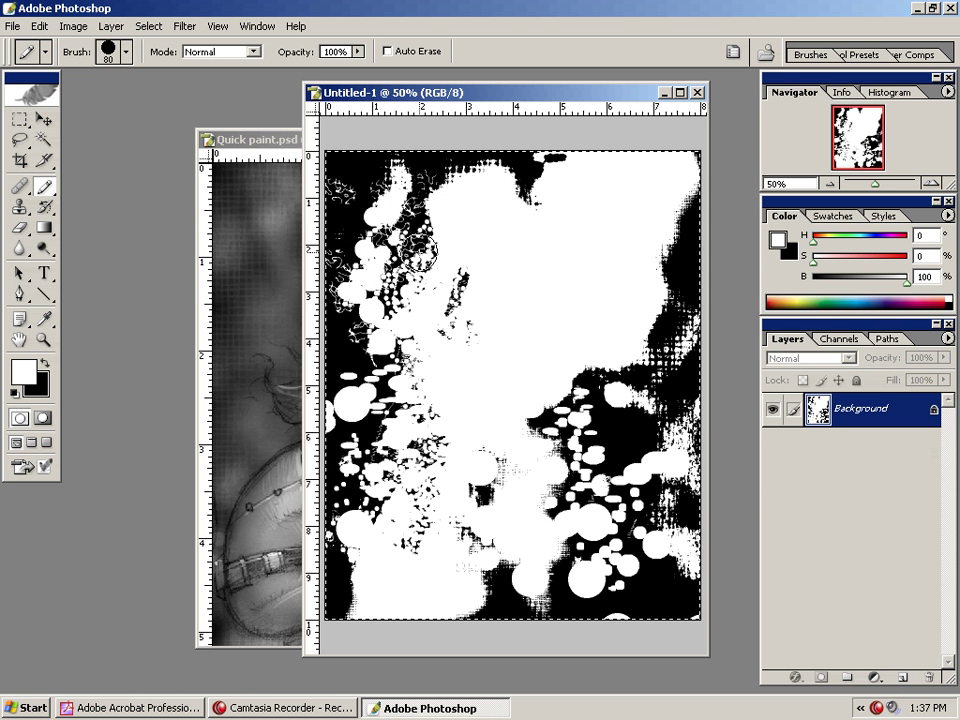
mouse_move(358, 233)
left_mouse_down()
mouse_move(372, 225)
mouse_move(350, 243)
left_mouse_up()
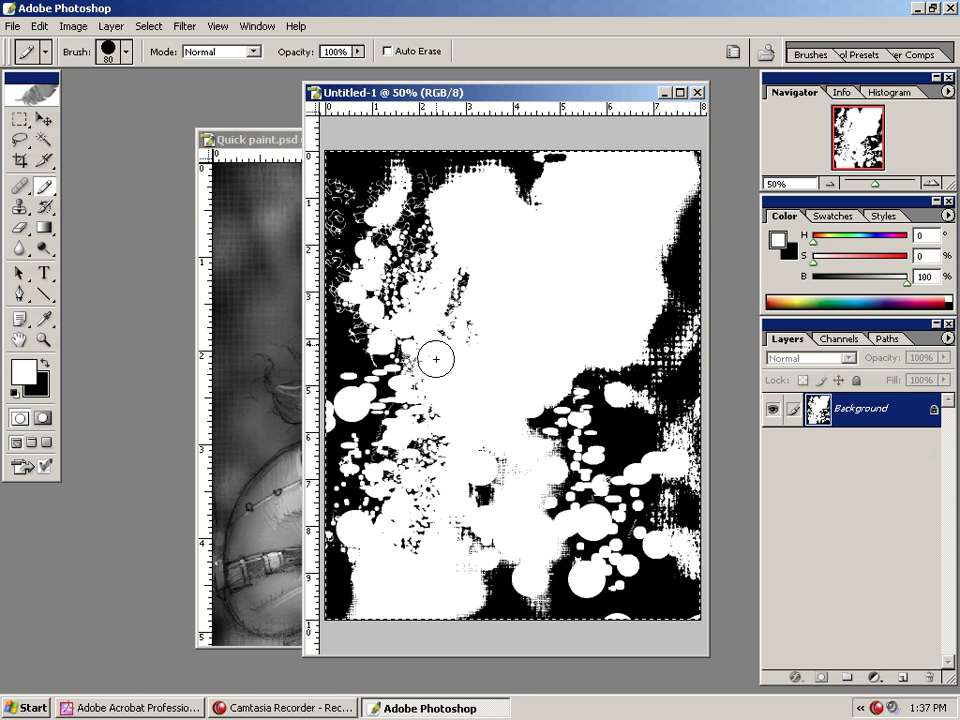
Step: Disable Scattering and paint fine white squiggles over the upper left and lower right dark areas
left_click(812, 55)
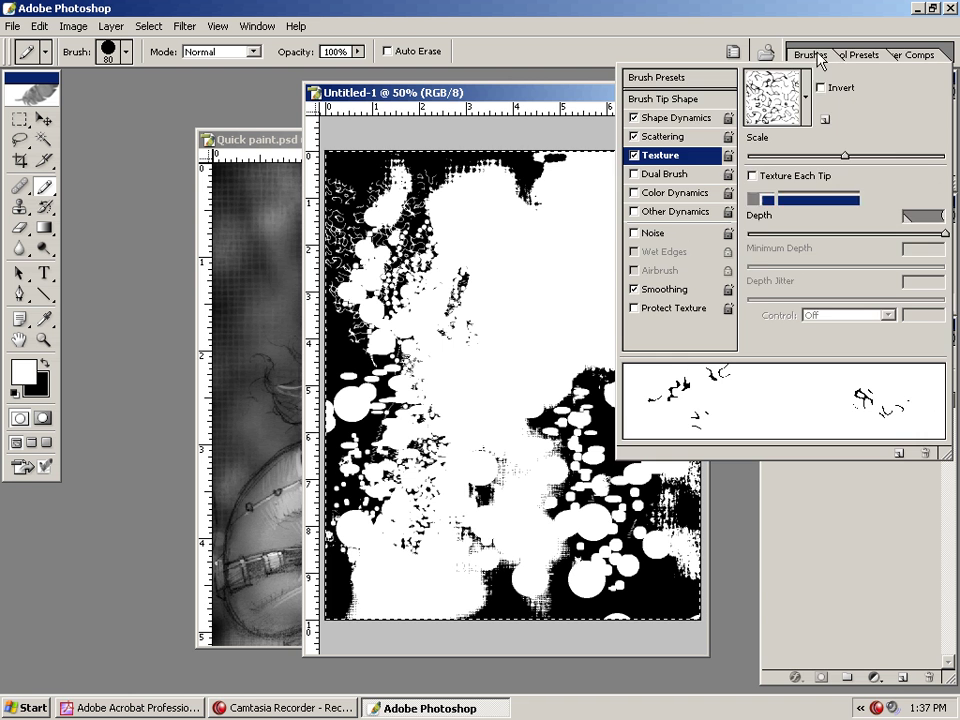
left_click(678, 99)
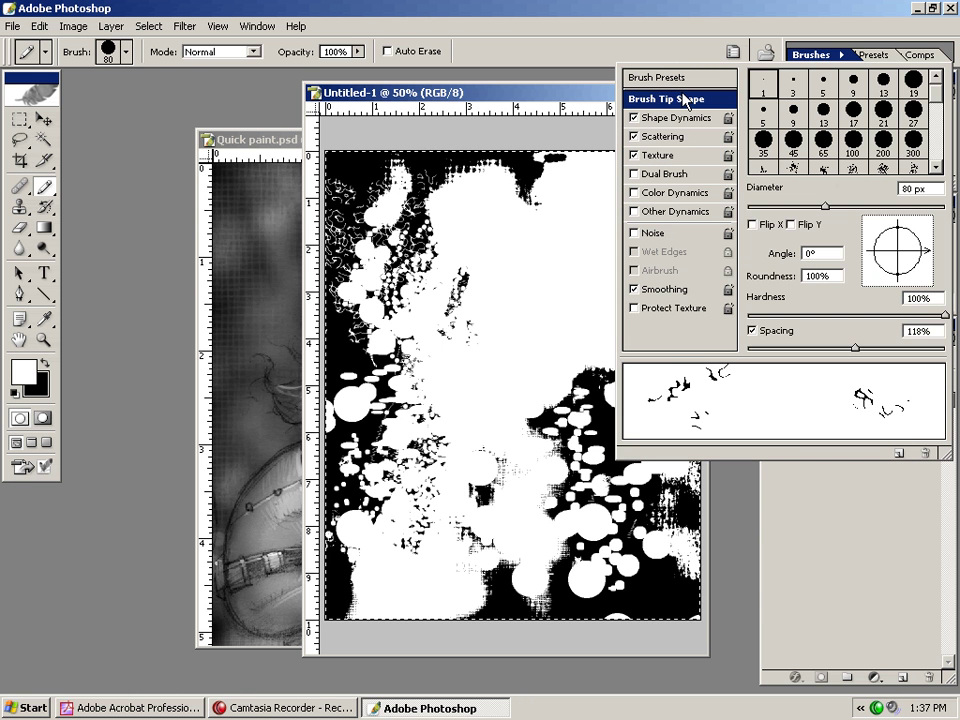
left_click(721, 137)
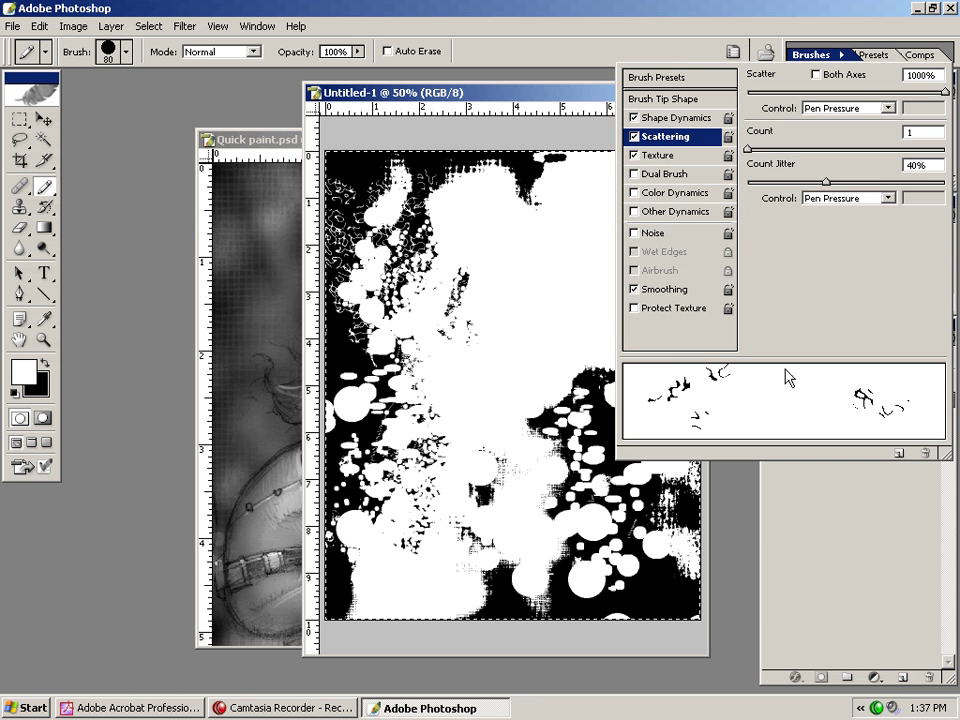
left_click(634, 137)
left_click(408, 208)
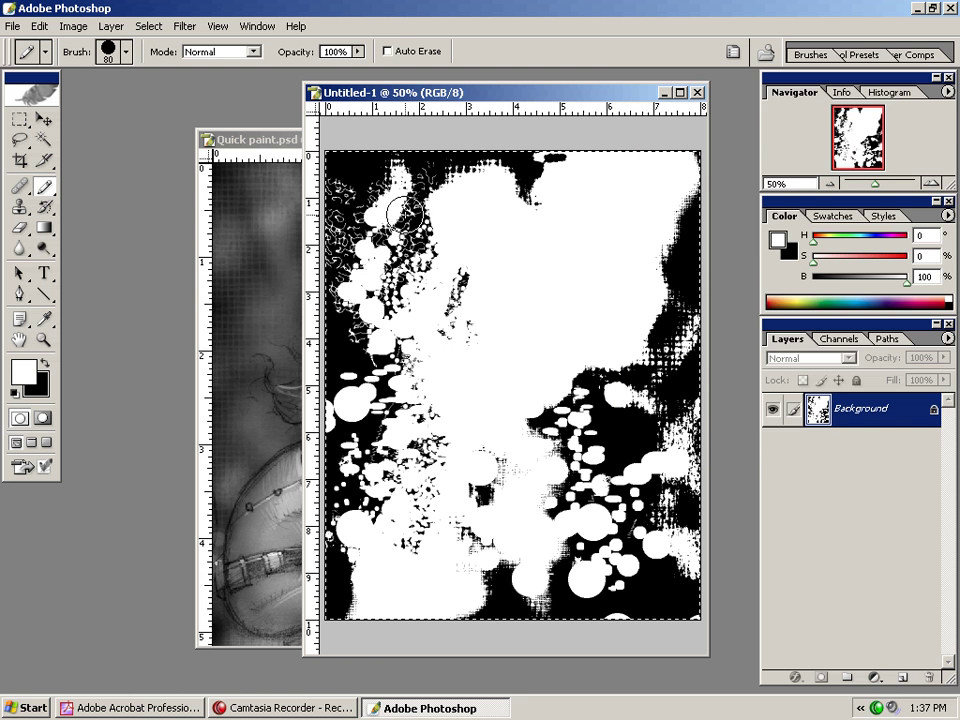
mouse_move(596, 366)
left_mouse_down()
mouse_move(528, 411)
mouse_move(533, 443)
mouse_move(551, 398)
mouse_move(548, 443)
mouse_move(586, 493)
mouse_move(611, 465)
mouse_move(657, 541)
mouse_move(603, 451)
mouse_move(619, 456)
mouse_move(628, 391)
mouse_move(603, 353)
mouse_move(562, 468)
mouse_move(583, 541)
mouse_move(552, 482)
left_mouse_up()
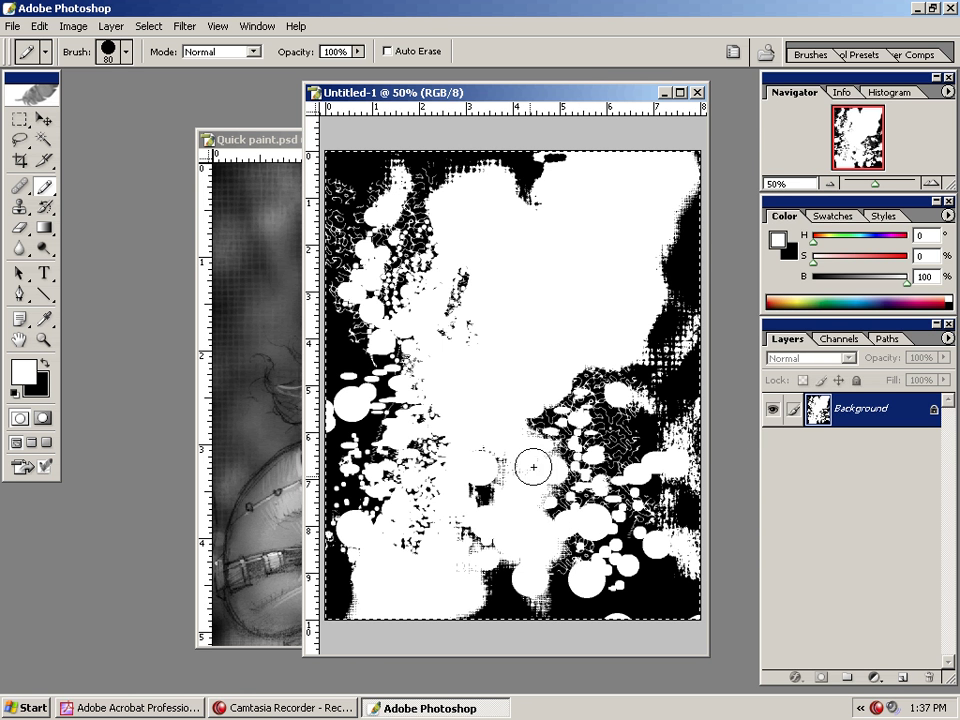
Step: Set the texture scale to 321% and paint larger white squiggles over the remaining dark areas along both sides
left_click(812, 54)
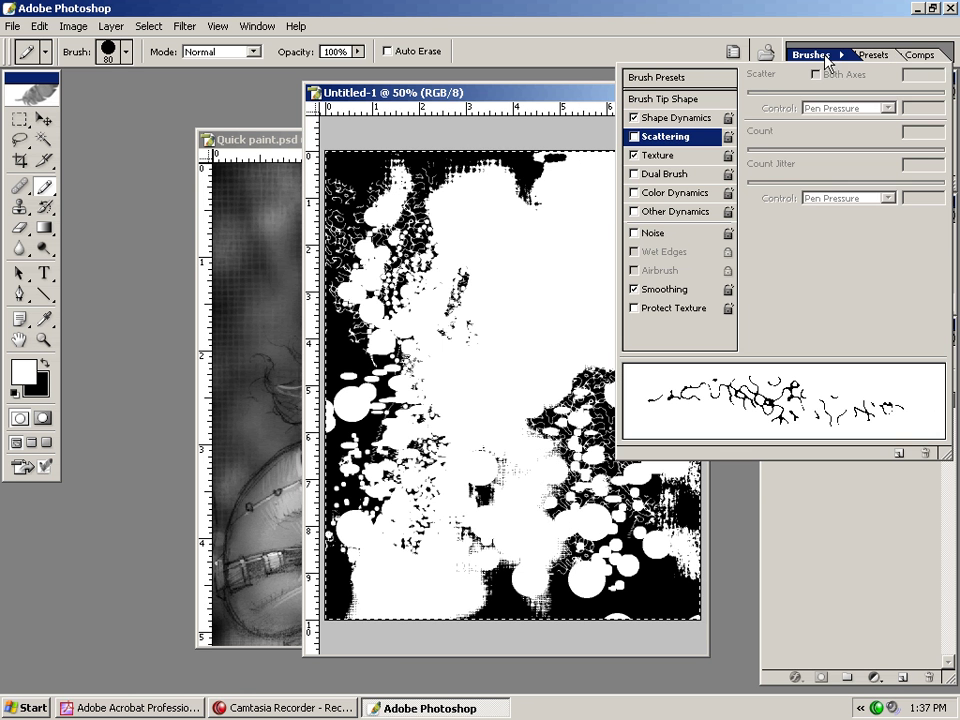
left_click(660, 155)
left_click(906, 157)
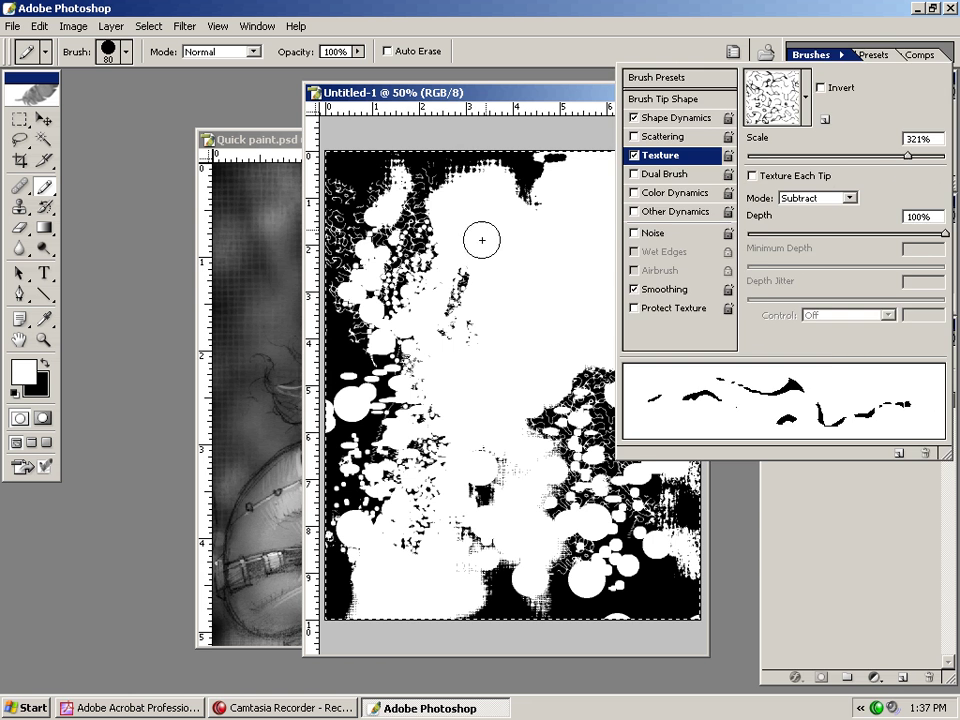
mouse_move(416, 208)
left_mouse_down()
mouse_move(408, 283)
mouse_move(393, 185)
mouse_move(380, 285)
mouse_move(335, 160)
mouse_move(349, 178)
mouse_move(347, 146)
mouse_move(430, 205)
mouse_move(476, 212)
mouse_move(390, 153)
mouse_move(475, 244)
left_mouse_up()
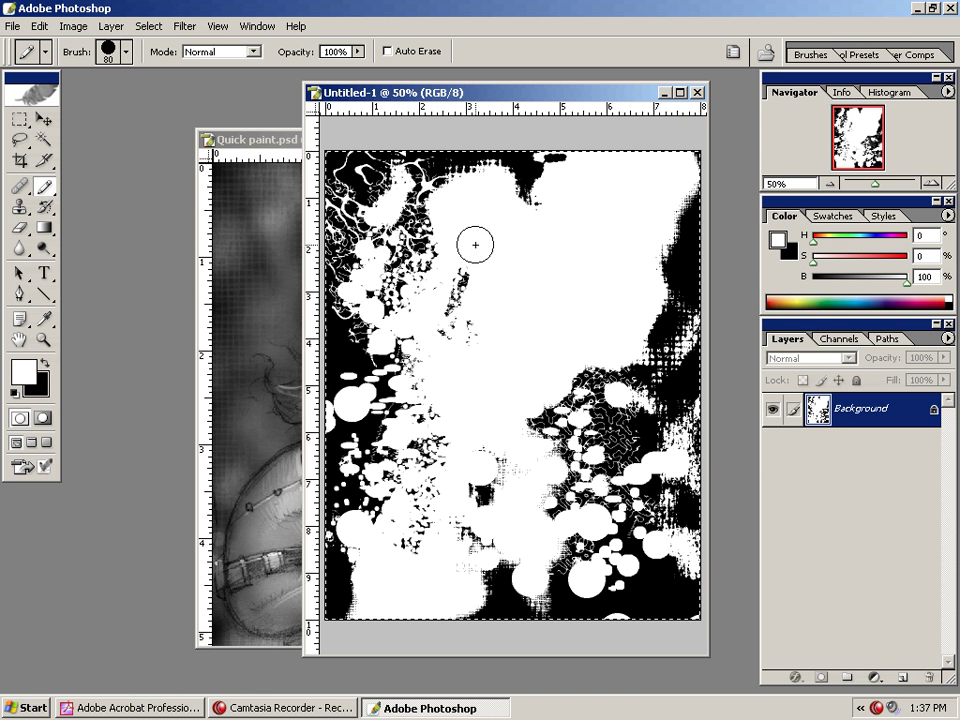
mouse_move(588, 375)
left_mouse_down()
mouse_move(689, 385)
mouse_move(641, 348)
mouse_move(674, 345)
mouse_move(669, 298)
mouse_move(655, 313)
mouse_move(687, 305)
mouse_move(654, 254)
mouse_move(672, 300)
mouse_move(662, 265)
left_mouse_up()
left_click_drag(573, 629, 552, 600)
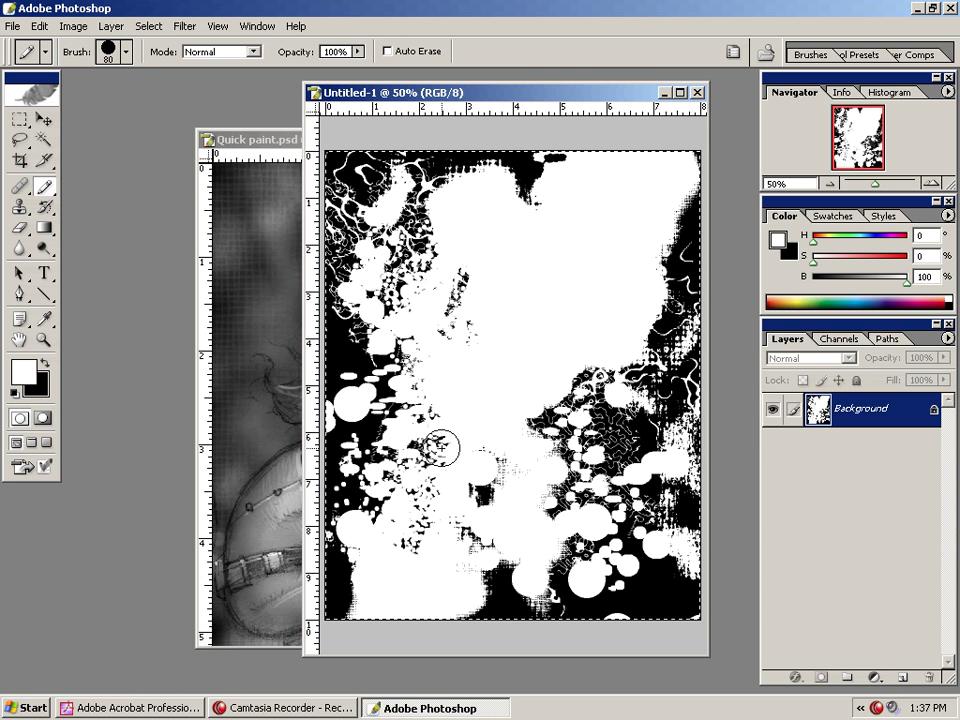
mouse_move(367, 444)
left_mouse_down()
mouse_move(362, 477)
mouse_move(386, 455)
mouse_move(426, 470)
left_mouse_up()
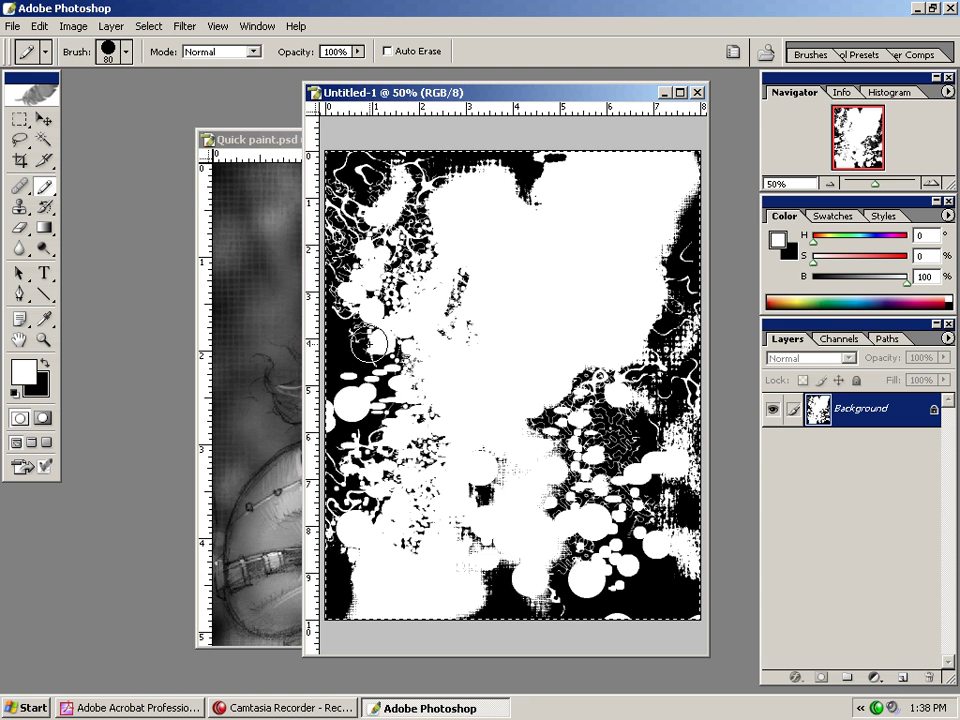
left_click_drag(375, 396, 397, 410)
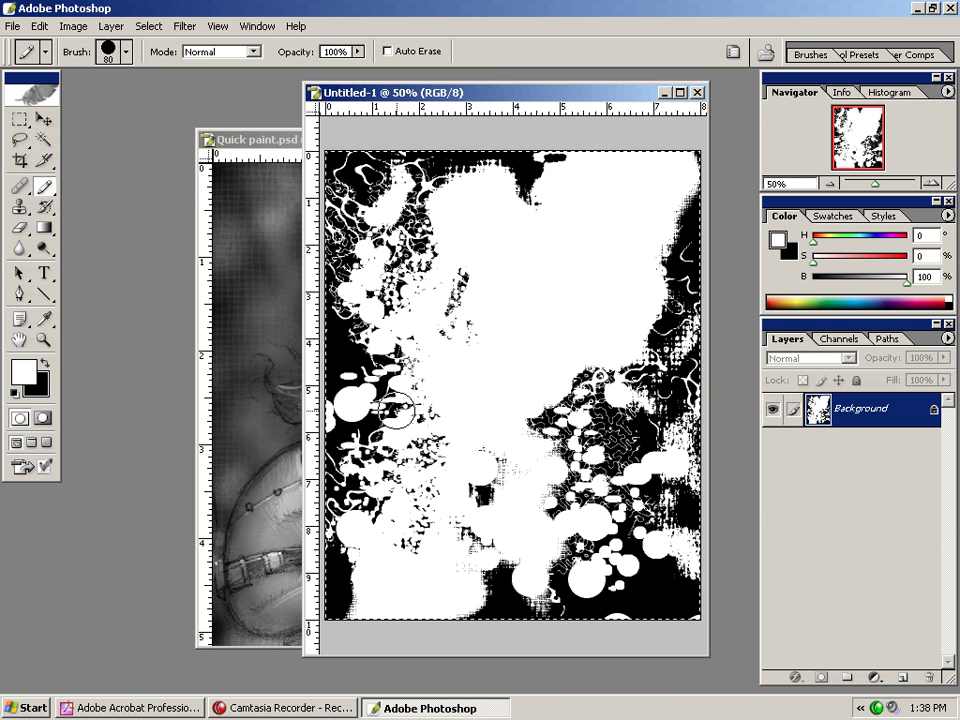
Step: Fill the whole canvas with black and paint a broad diagonal band of white squiggles across it
key("x")
key("alt+BackSpace")
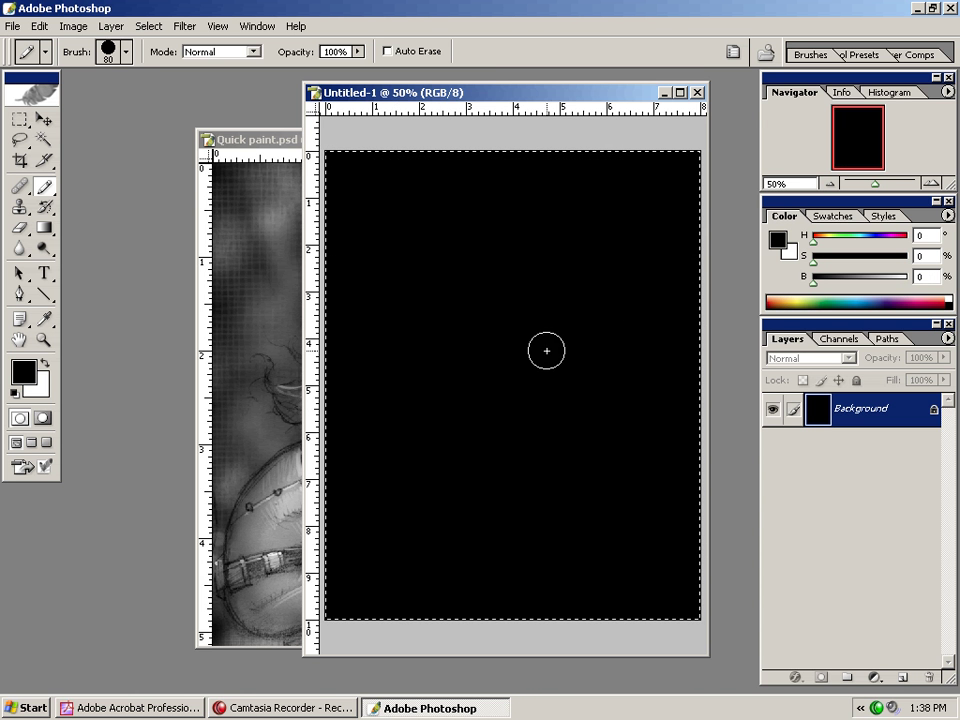
key("x")
mouse_move(405, 455)
left_mouse_down()
mouse_move(691, 290)
mouse_move(413, 430)
mouse_move(513, 353)
mouse_move(683, 271)
mouse_move(517, 383)
mouse_move(341, 474)
mouse_move(393, 483)
mouse_move(679, 316)
mouse_move(614, 328)
mouse_move(488, 457)
mouse_move(400, 513)
mouse_move(591, 370)
left_mouse_up()
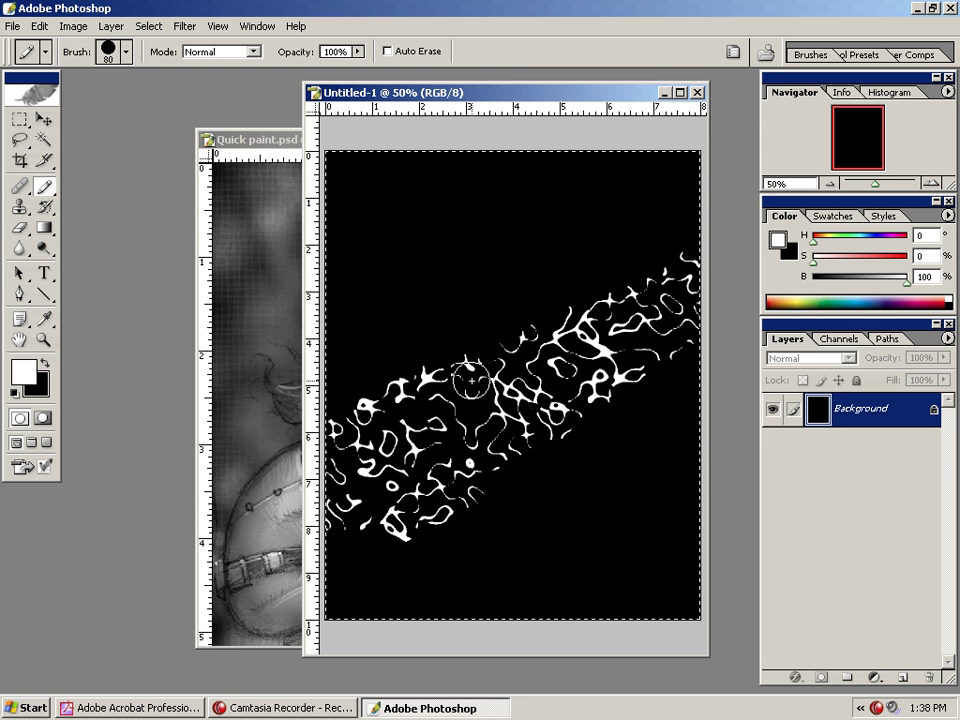
Step: Increase the texture scale beyond 321% and paint thicker white squiggles over the middle of the diagonal band
left_click(810, 54)
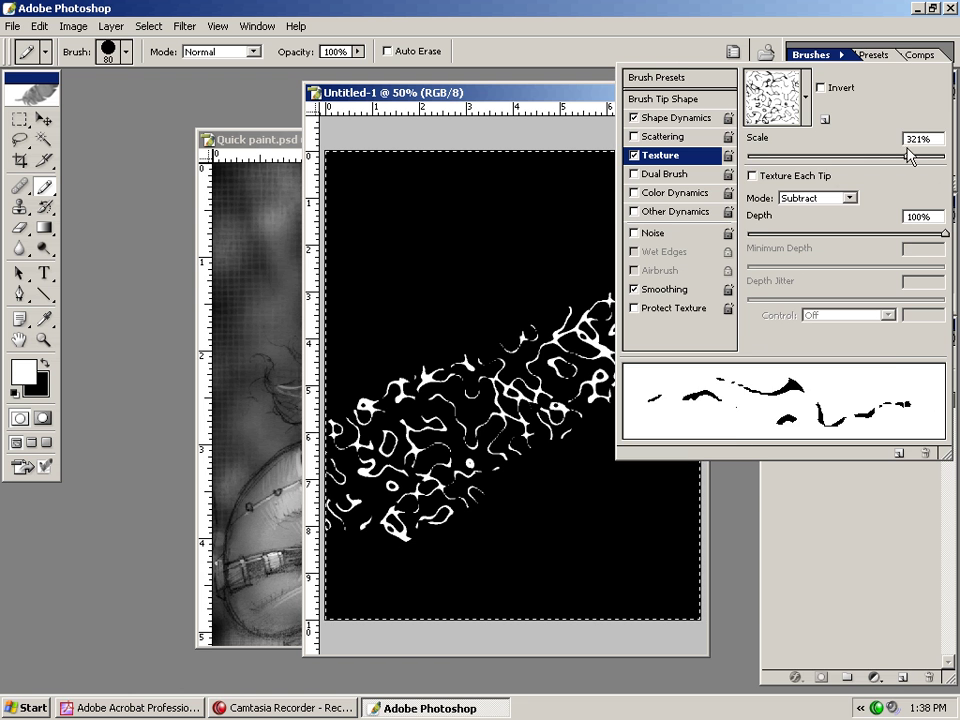
left_click_drag(908, 155, 939, 157)
left_click(519, 88)
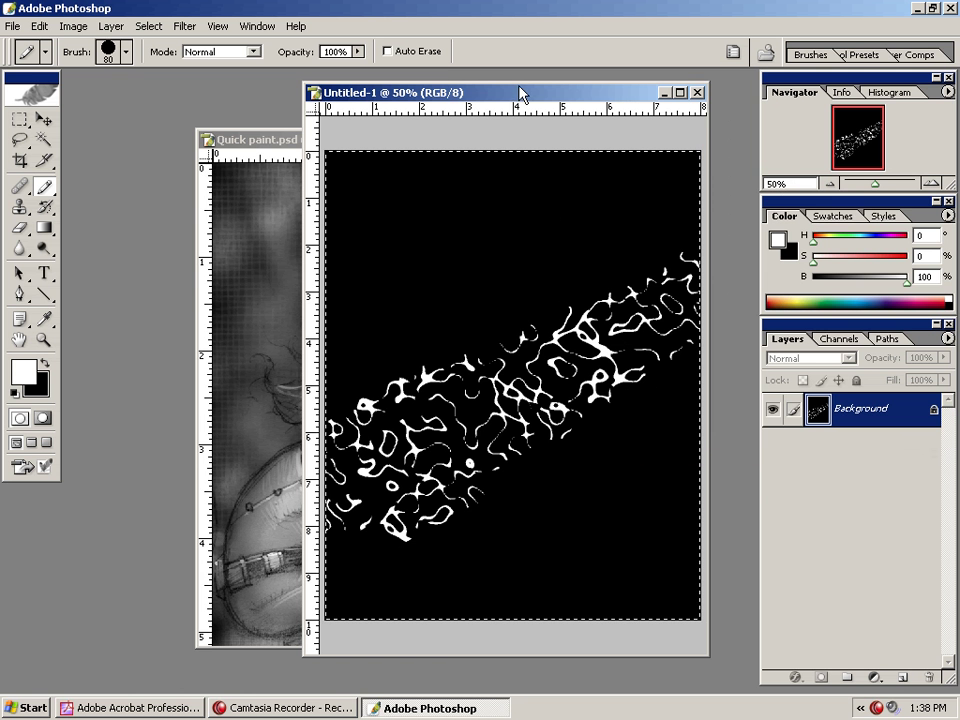
mouse_move(457, 418)
left_mouse_down()
mouse_move(488, 390)
mouse_move(474, 378)
mouse_move(536, 337)
mouse_move(557, 449)
mouse_move(602, 376)
mouse_move(595, 430)
mouse_move(440, 420)
mouse_move(387, 489)
mouse_move(410, 390)
mouse_move(343, 496)
mouse_move(417, 468)
mouse_move(528, 306)
mouse_move(579, 381)
mouse_move(605, 327)
mouse_move(532, 280)
mouse_move(514, 278)
mouse_move(483, 321)
mouse_move(469, 281)
mouse_move(438, 337)
mouse_move(424, 433)
mouse_move(437, 477)
mouse_move(456, 307)
mouse_move(469, 321)
mouse_move(405, 386)
mouse_move(443, 370)
mouse_move(511, 417)
mouse_move(547, 410)
mouse_move(542, 496)
mouse_move(515, 480)
mouse_move(546, 490)
mouse_move(611, 482)
left_mouse_up()
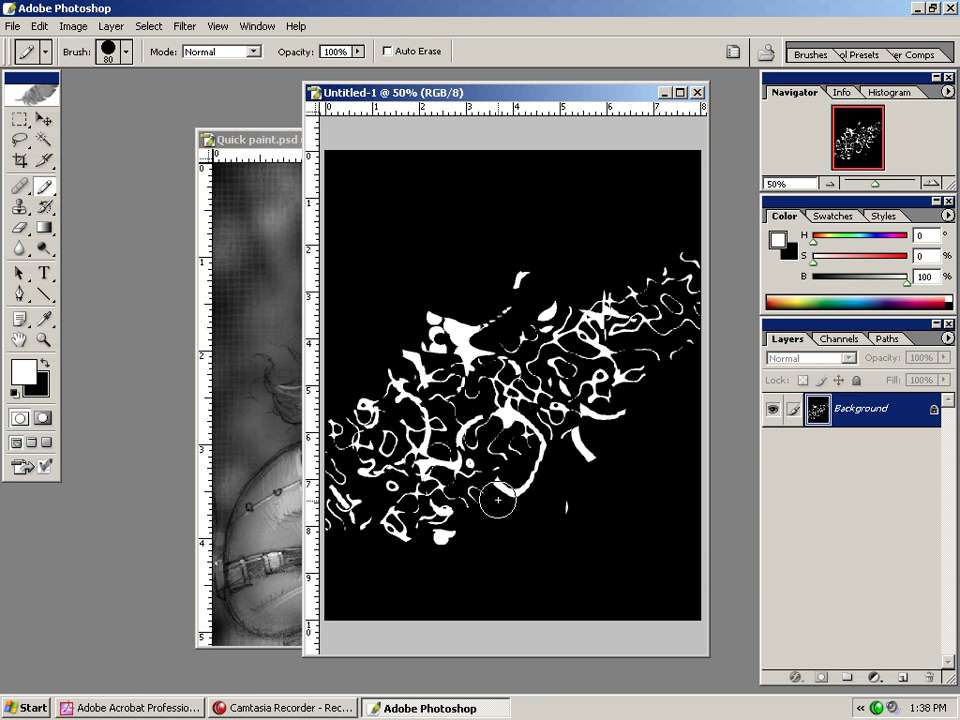
Step: Lasso the squiggle band, copy it into Quick paint.psd as a new layer and set its blend mode to Screen
key("l")
mouse_move(668, 209)
left_mouse_down()
mouse_move(595, 216)
mouse_move(353, 337)
mouse_move(301, 507)
mouse_move(518, 576)
mouse_move(704, 206)
left_mouse_up()
mouse_move(516, 479)
left_mouse_down()
mouse_move(268, 493)
mouse_move(323, 497)
mouse_move(476, 427)
left_mouse_up()
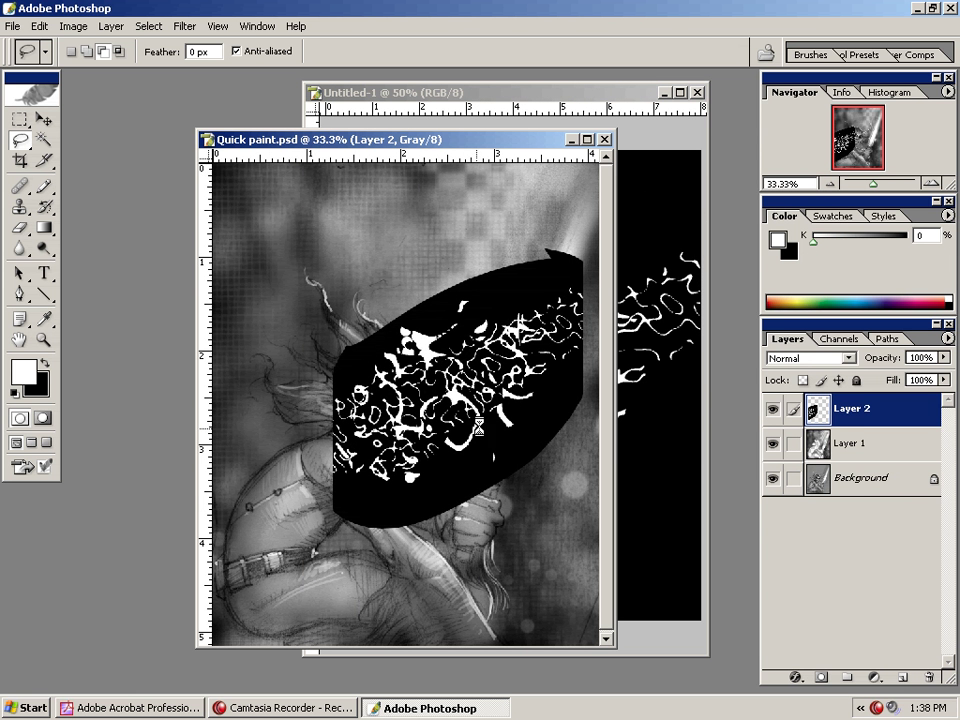
left_click(810, 358)
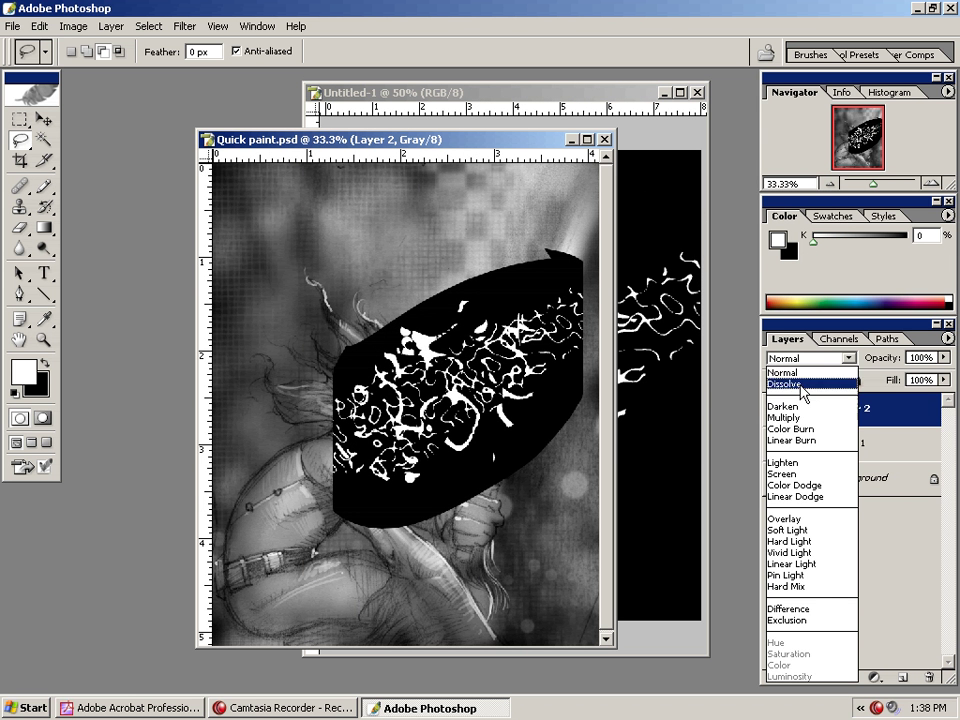
left_click(790, 473)
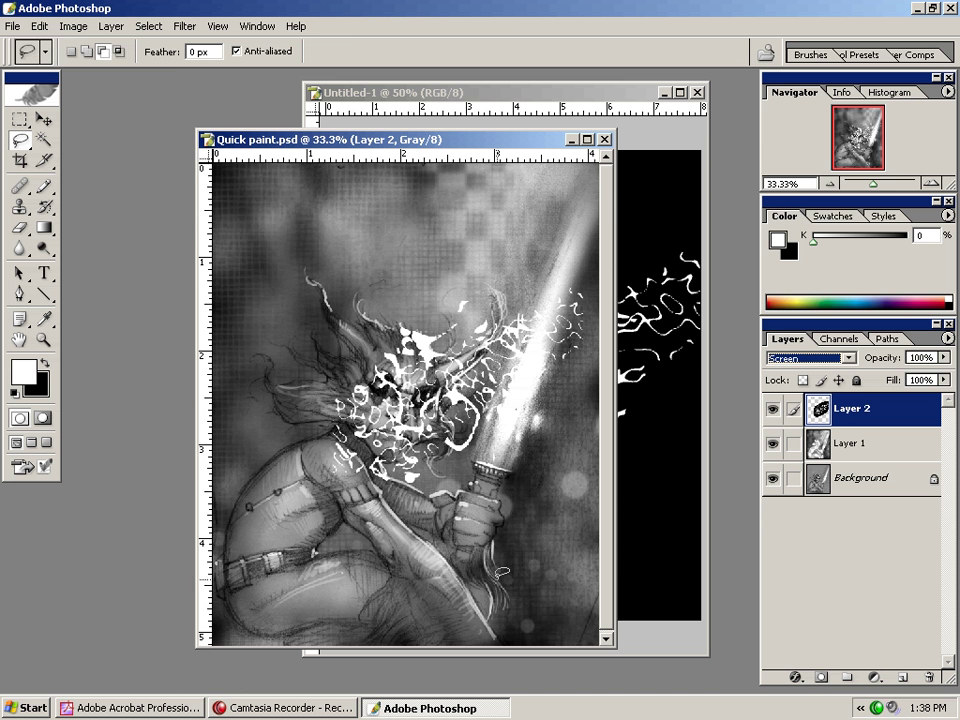
Step: Rotate the squiggle layer by -42.7°, stretch it to about 124.7% width and 105.1% height, and position it over the glowing sword
key("ctrl+t")
left_click_drag(502, 572, 596, 483)
left_click_drag(451, 393, 533, 340)
left_click_drag(534, 453, 537, 452)
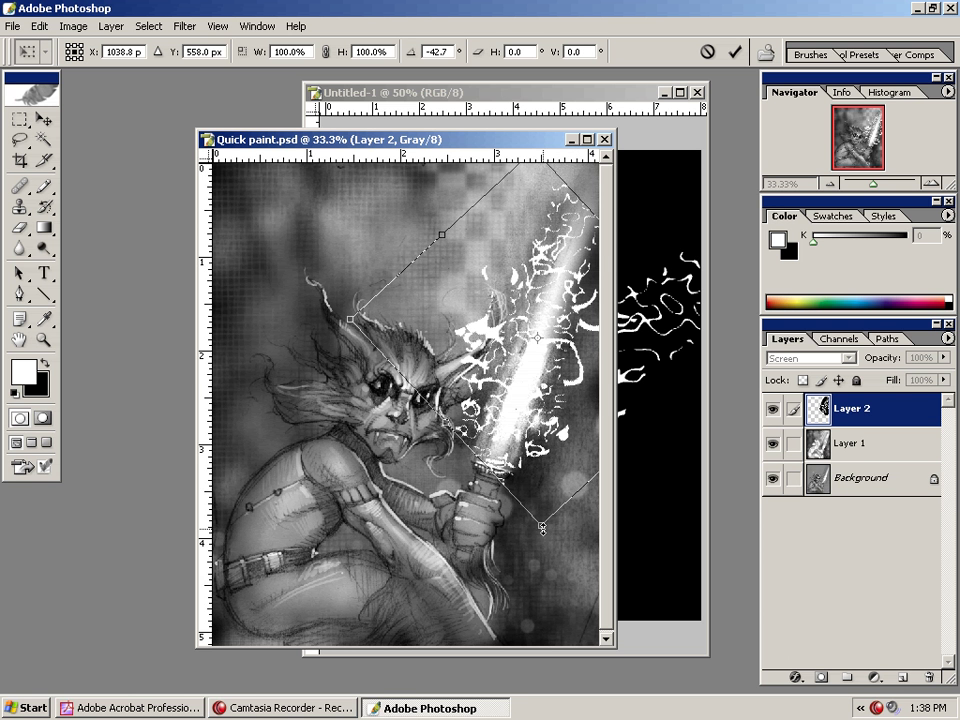
left_click_drag(541, 525, 536, 546)
mouse_move(339, 329)
left_mouse_down()
mouse_move(327, 364)
mouse_move(302, 362)
mouse_move(344, 352)
left_mouse_up()
left_click_drag(540, 300, 579, 296)
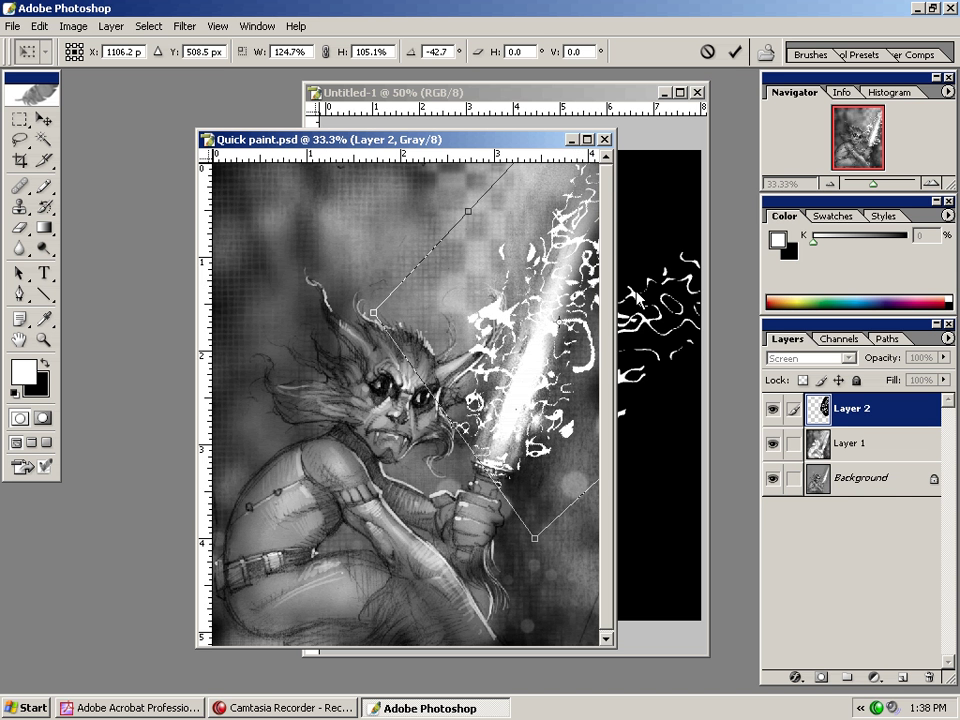
key("Return")
key("l")
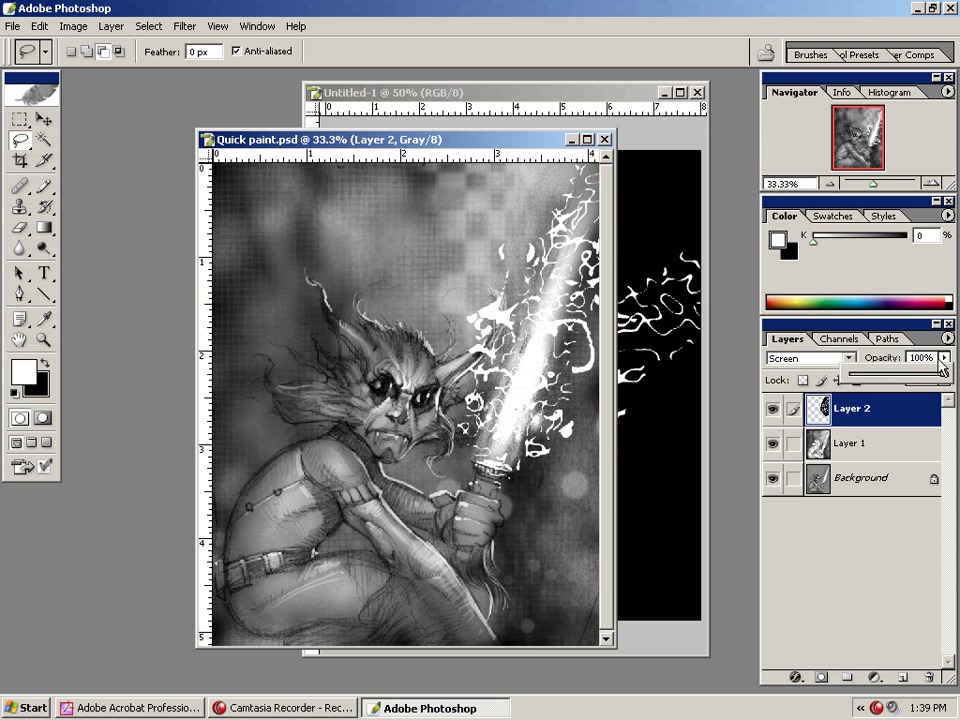
Step: Try a 17.9-pixel Gaussian Blur on the squiggle layer
left_click_drag(944, 357, 953, 385)
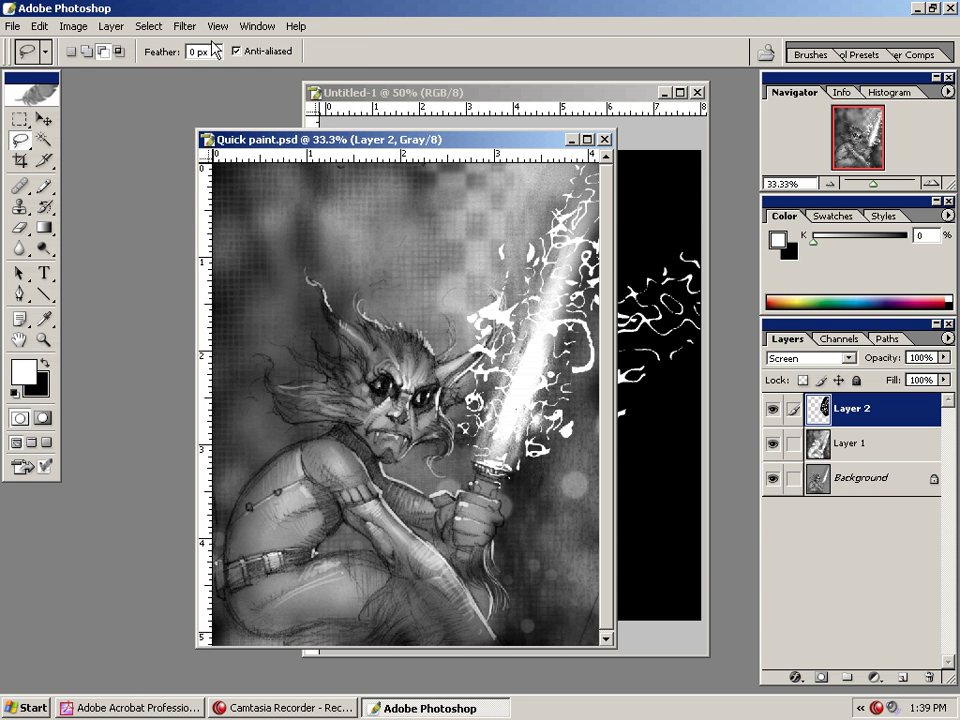
left_click(184, 26)
left_click(180, 27)
left_click(184, 26)
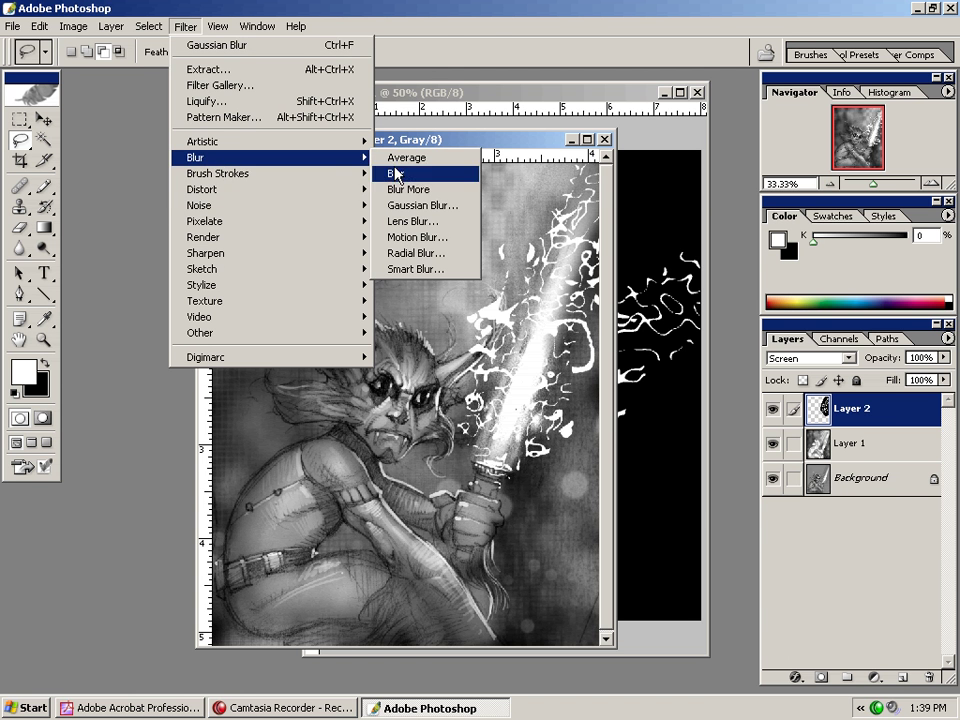
left_click(407, 216)
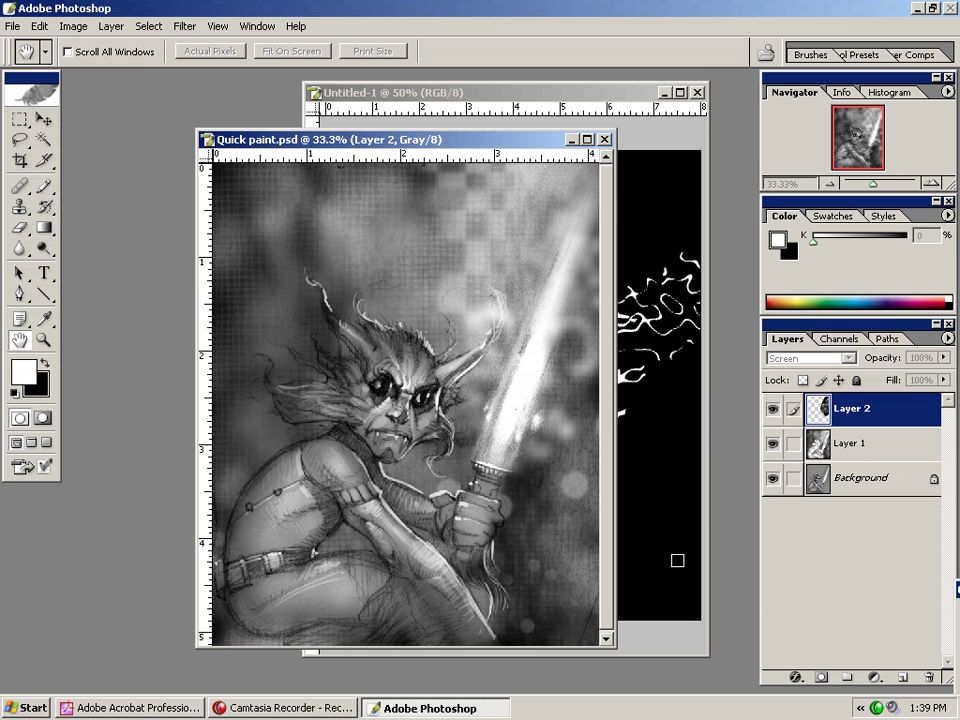
key("l")
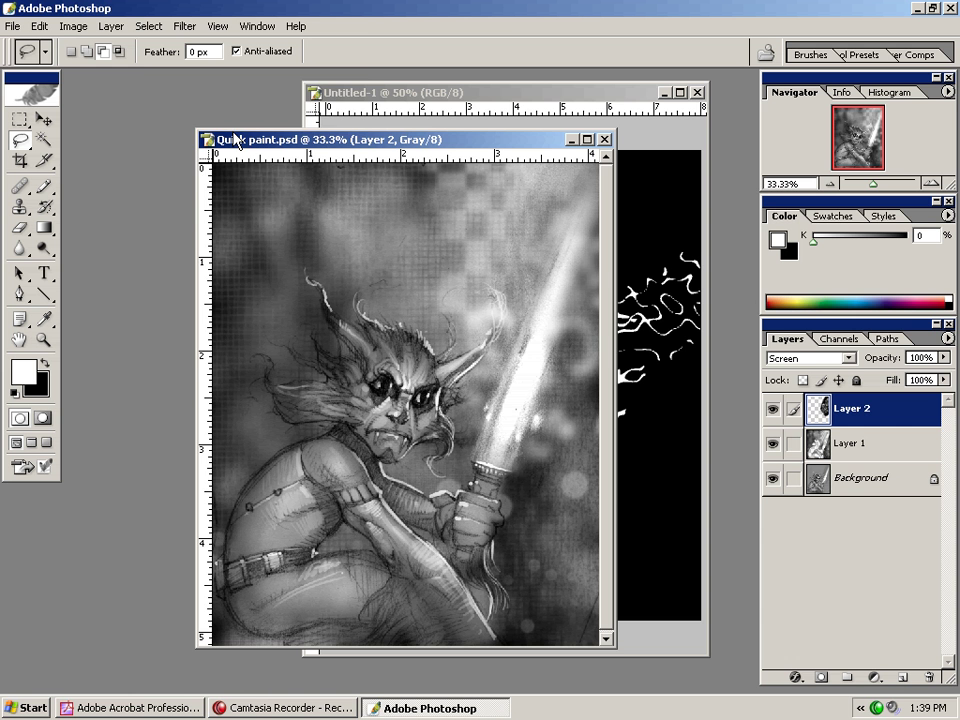
key("ctrl+z")
left_click(185, 26)
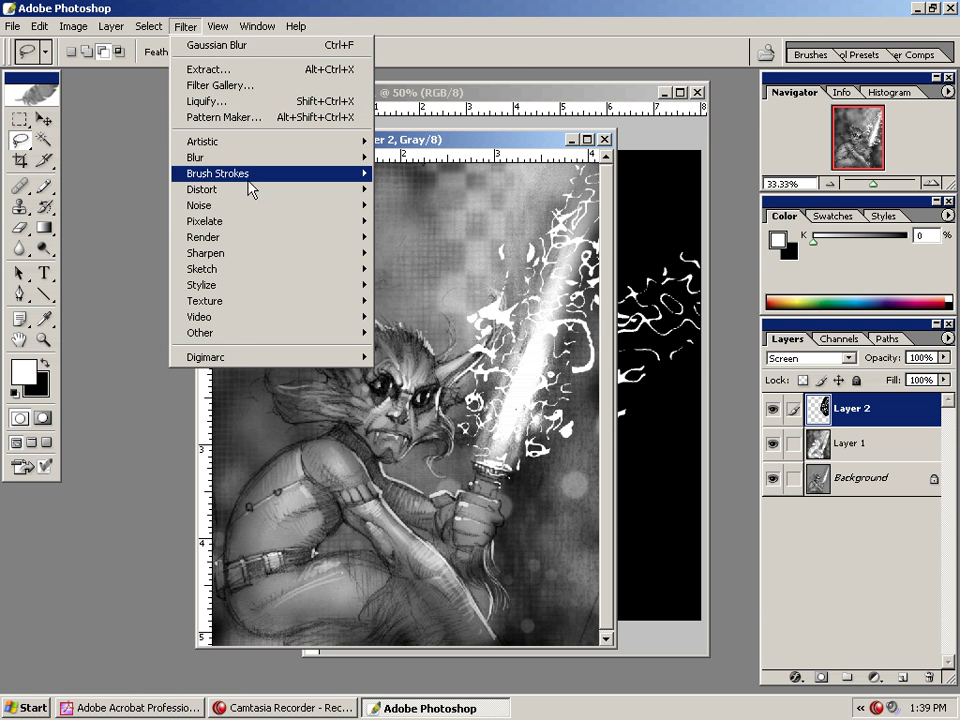
mouse_move(250, 158)
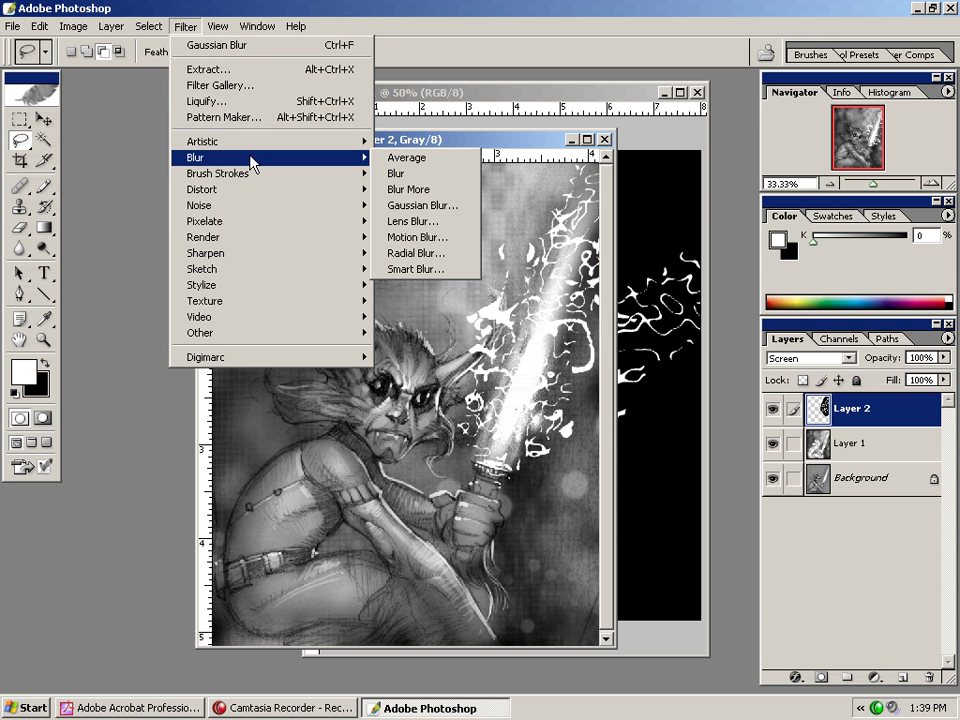
left_click(420, 205)
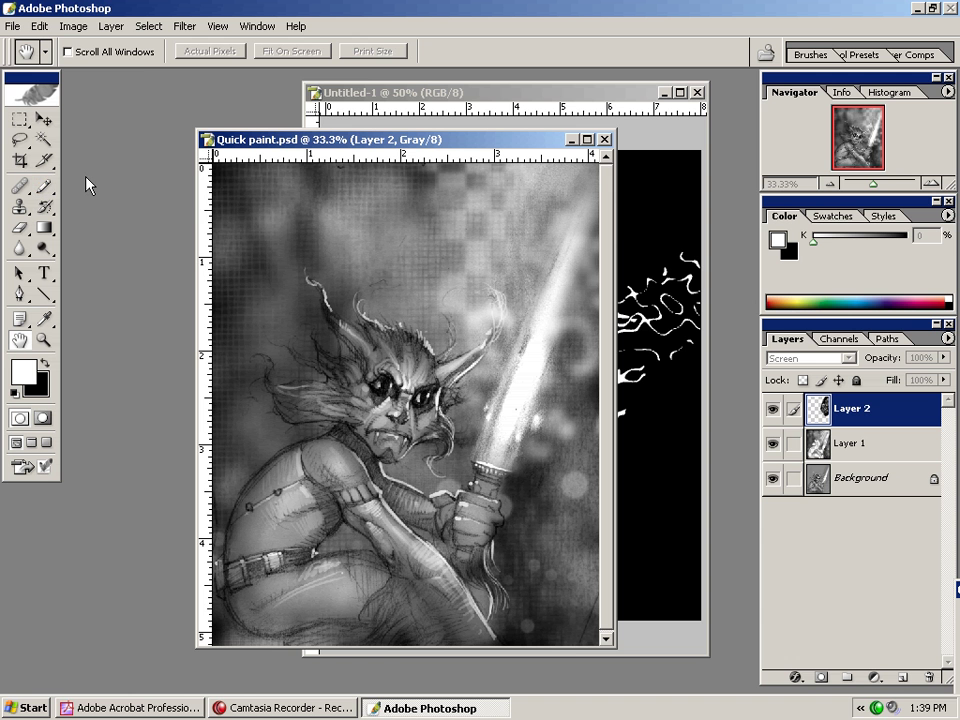
key("Escape")
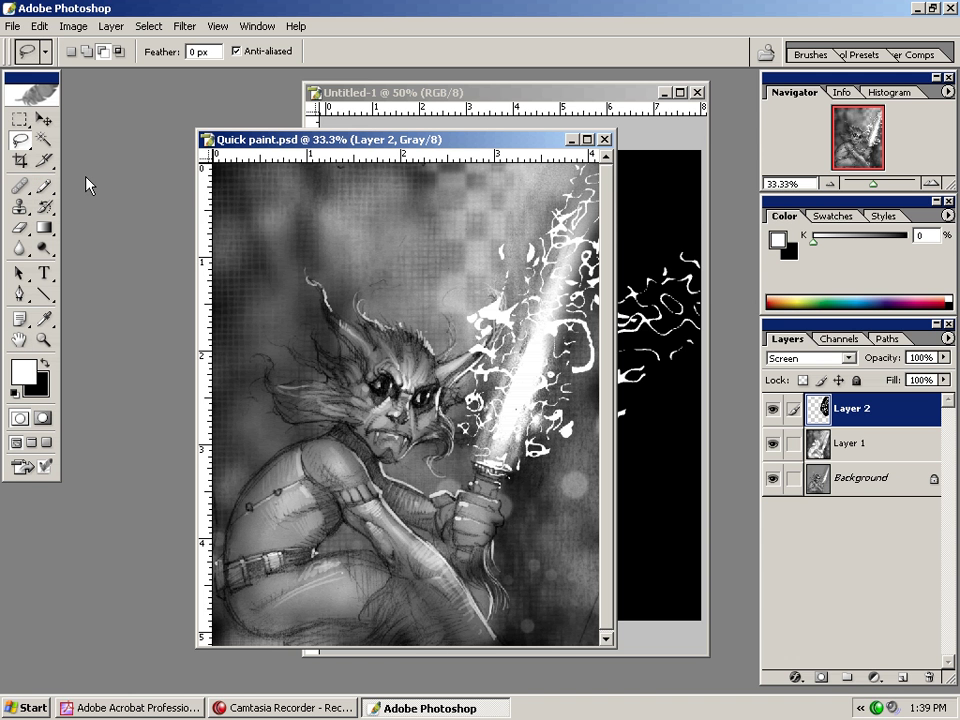
Step: Apply a Gaussian Blur with a radius of 3.6 pixels to the squiggle layer around the sword
left_click(184, 30)
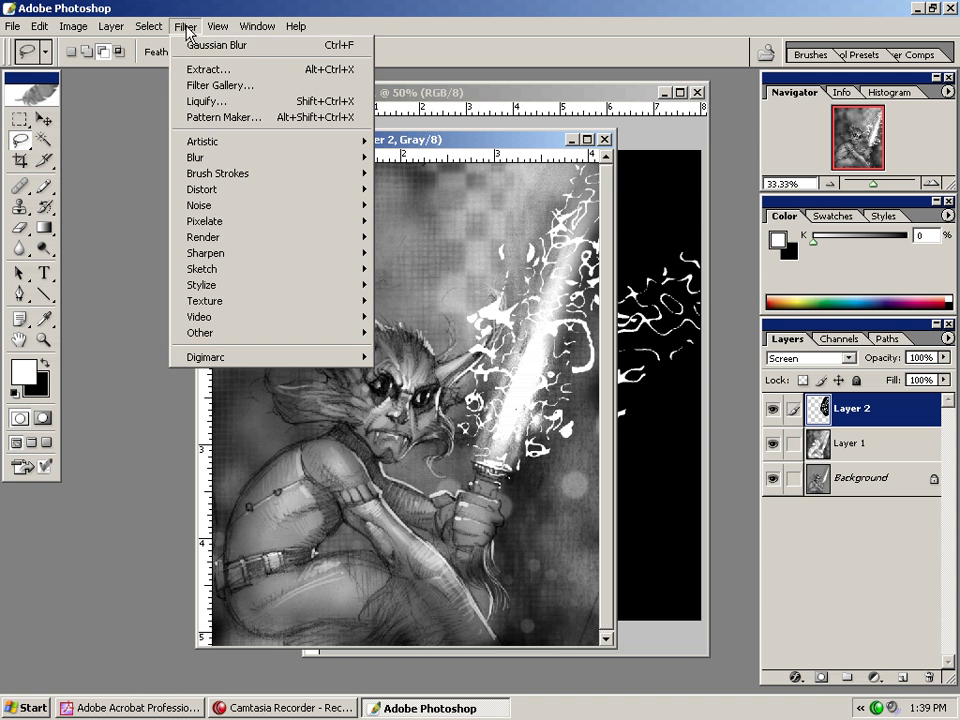
mouse_move(229, 160)
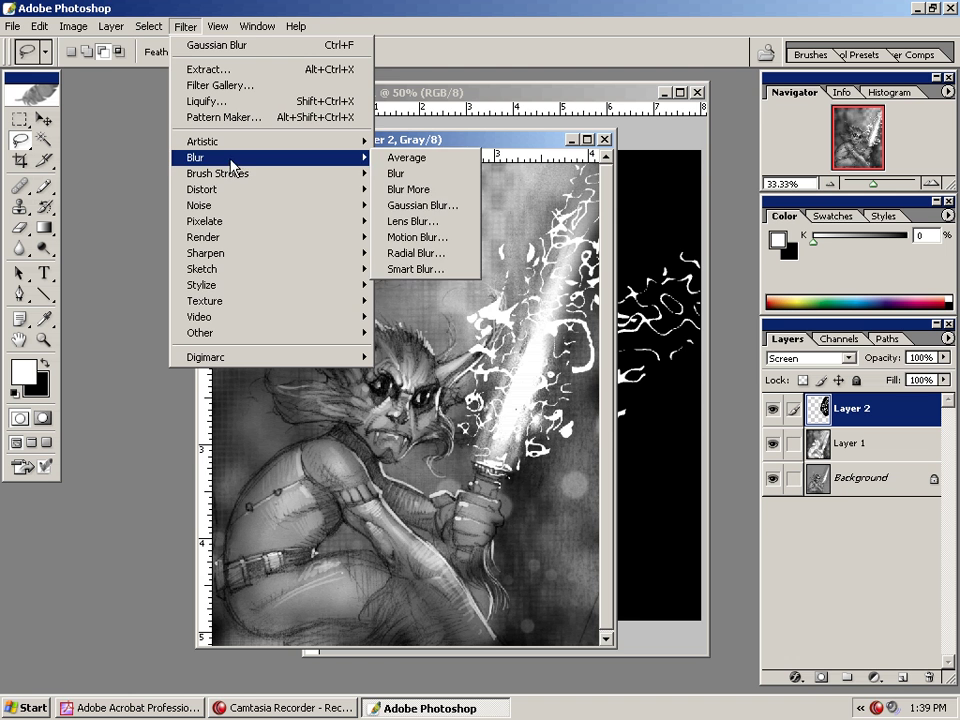
left_click(430, 223)
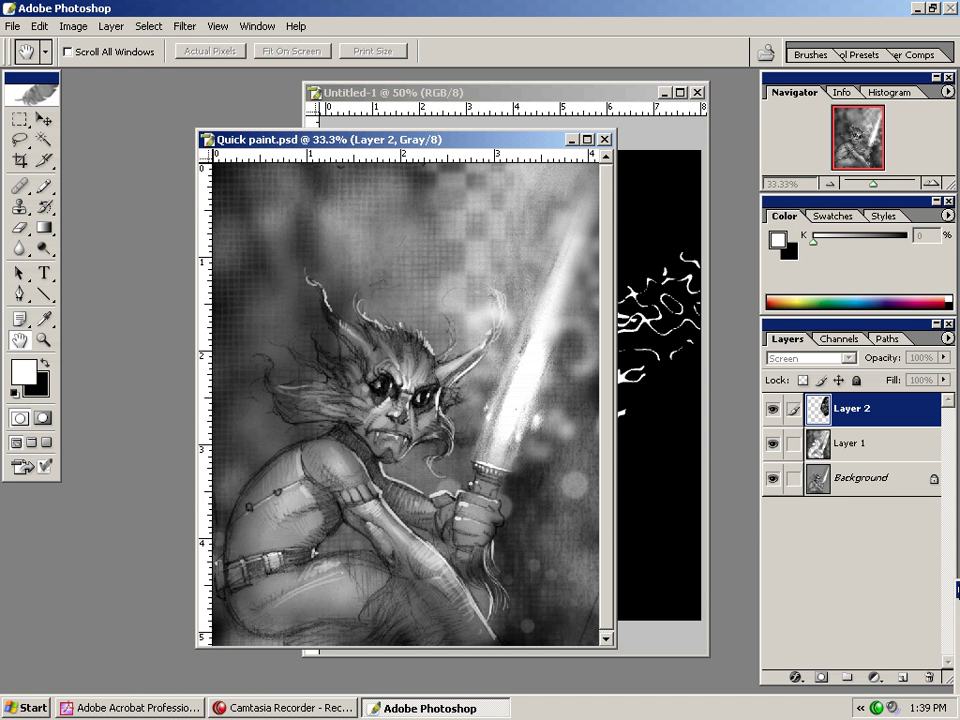
left_click_drag(956, 591, 343, 304)
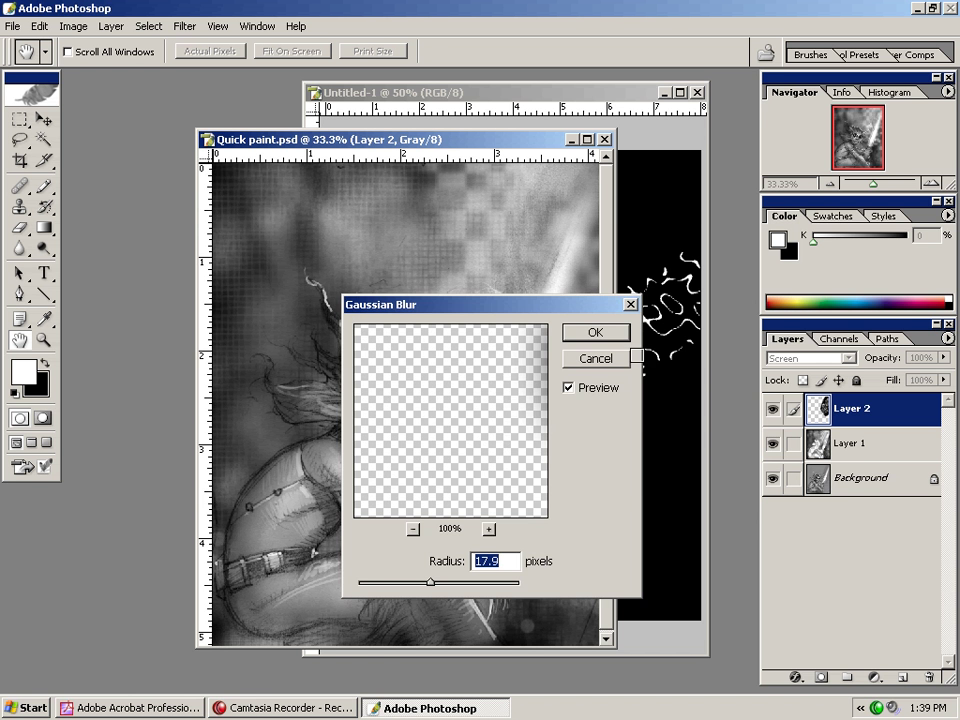
left_click_drag(495, 318, 759, 415)
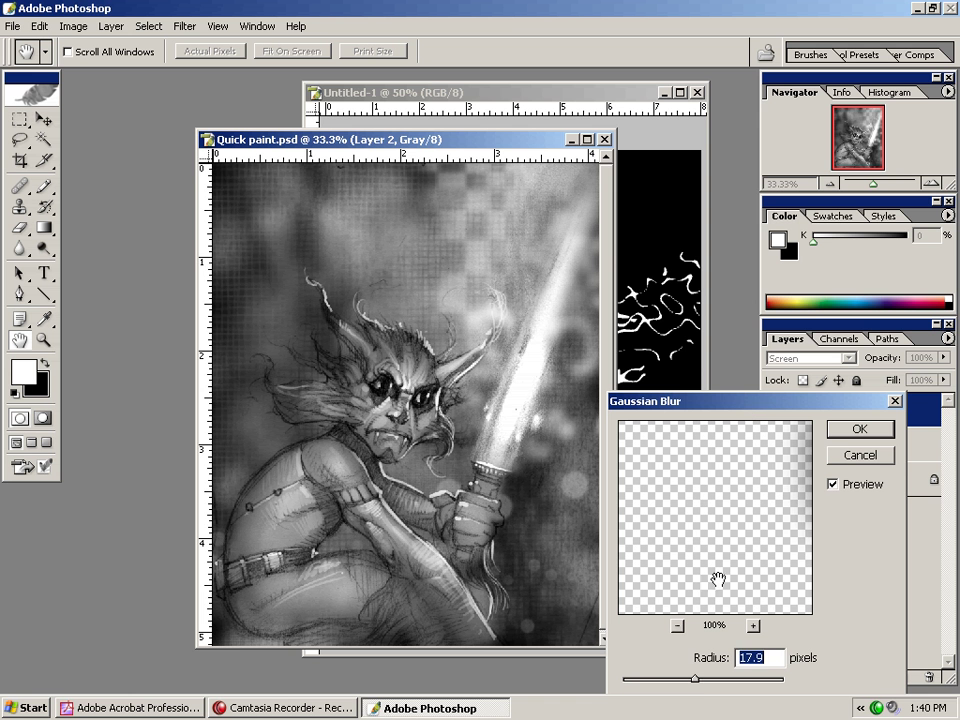
mouse_move(697, 680)
left_mouse_down()
mouse_move(650, 687)
mouse_move(658, 681)
left_mouse_up()
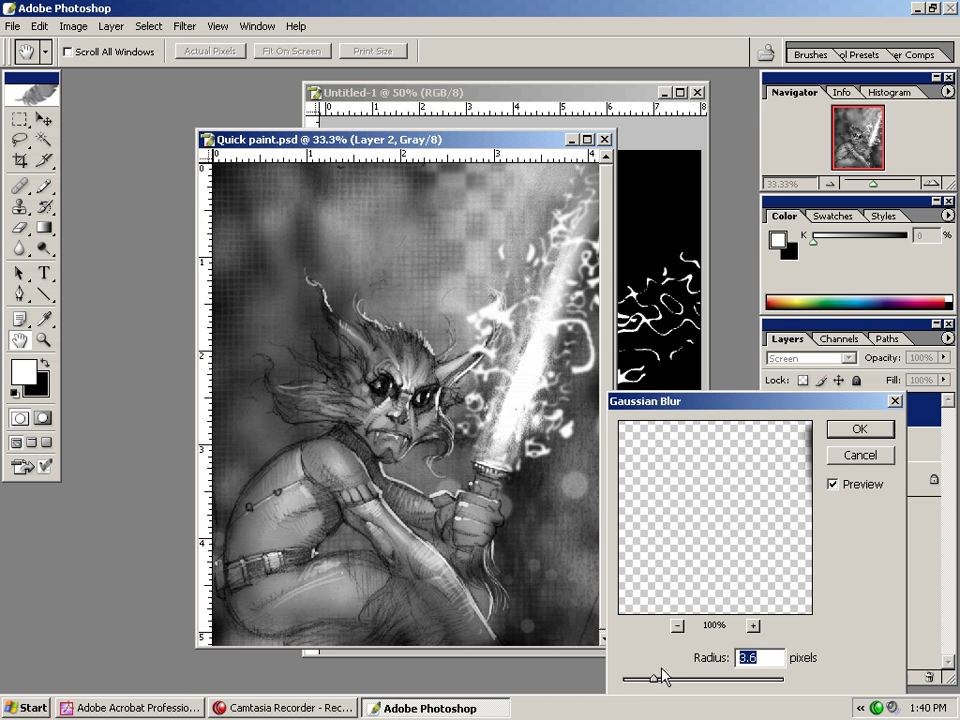
left_click(859, 429)
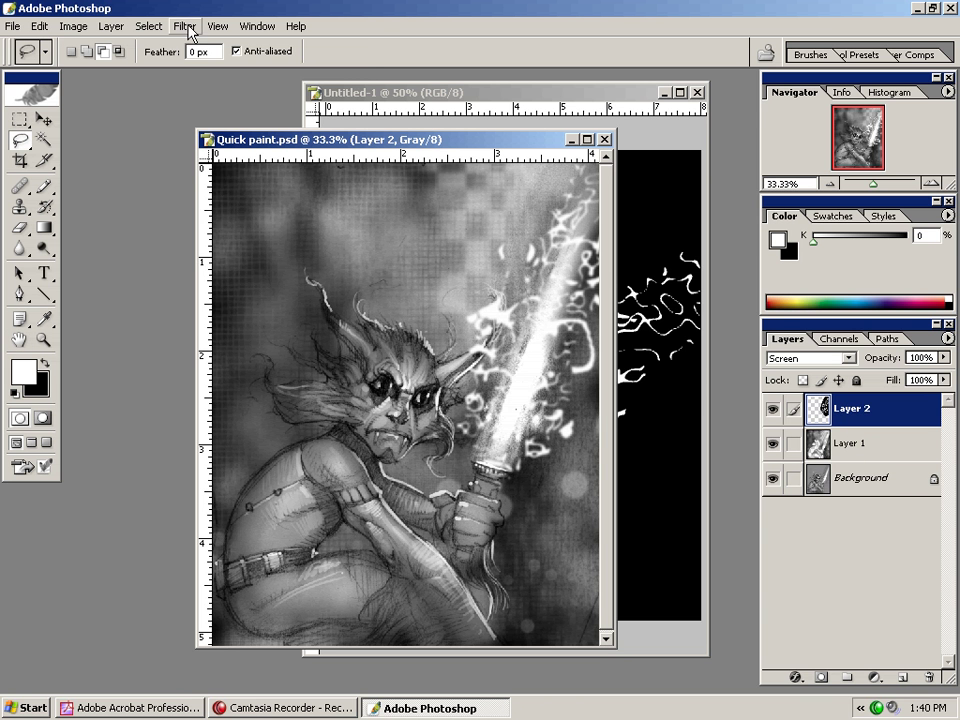
Step: Apply a Motion Blur to the squiggle layer with an angle of -29° and a distance of 25 pixels
left_click(186, 26)
mouse_move(210, 163)
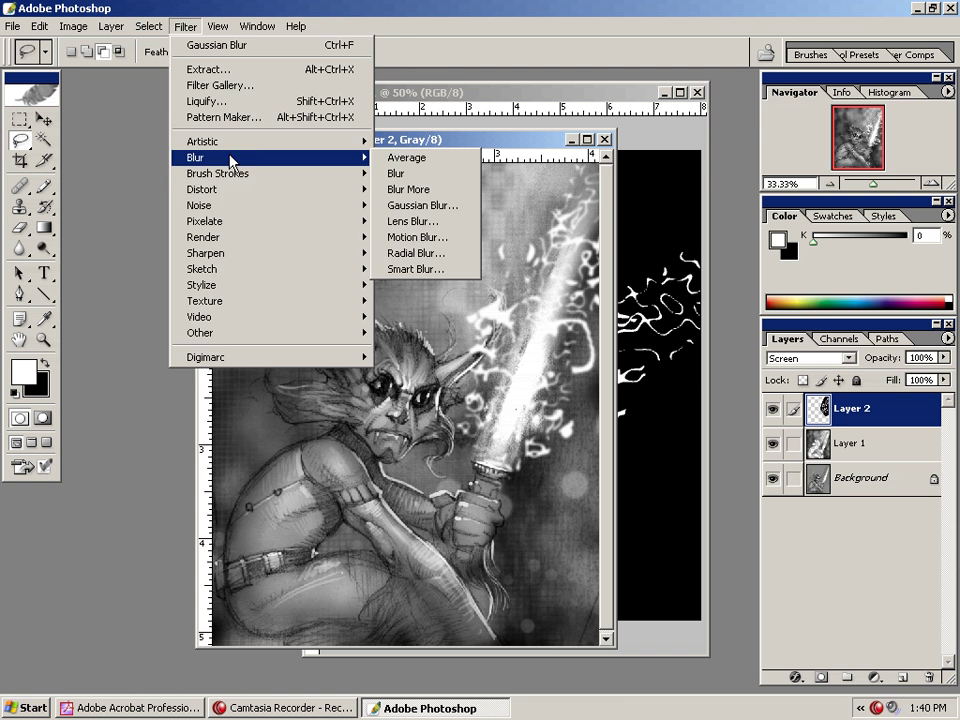
left_click(402, 238)
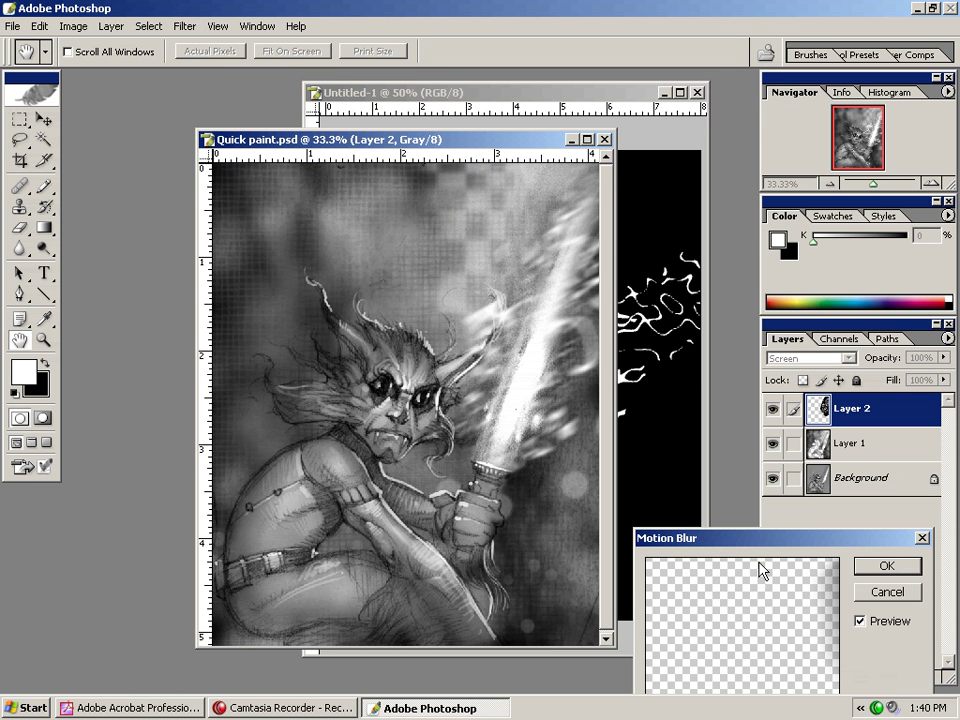
left_click_drag(761, 457, 757, 335)
left_click_drag(792, 592, 792, 604)
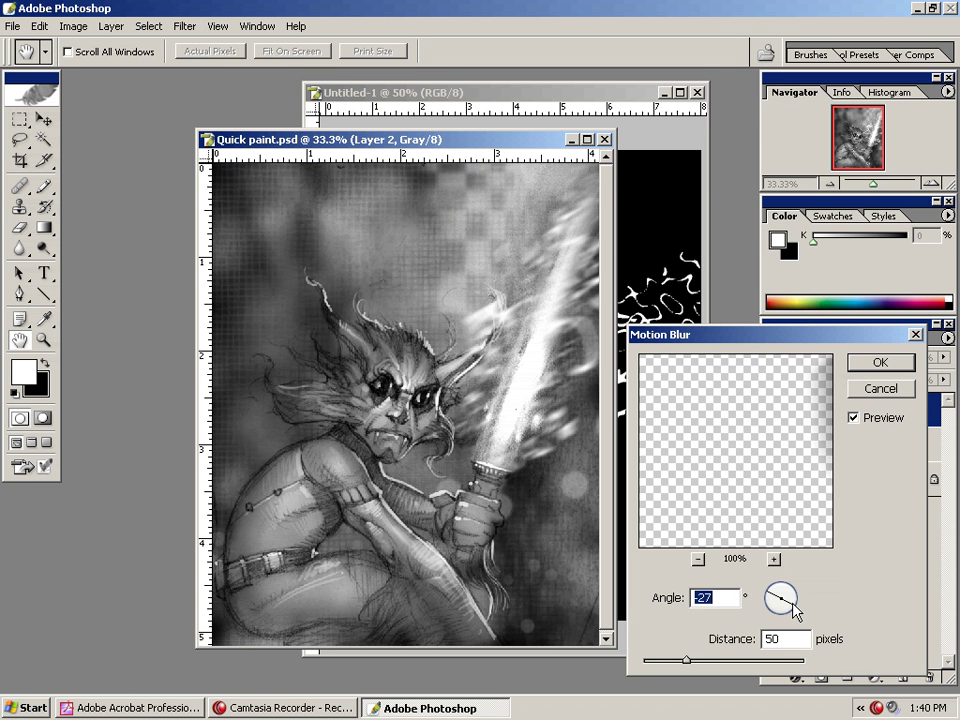
left_click(792, 603)
left_click(794, 600)
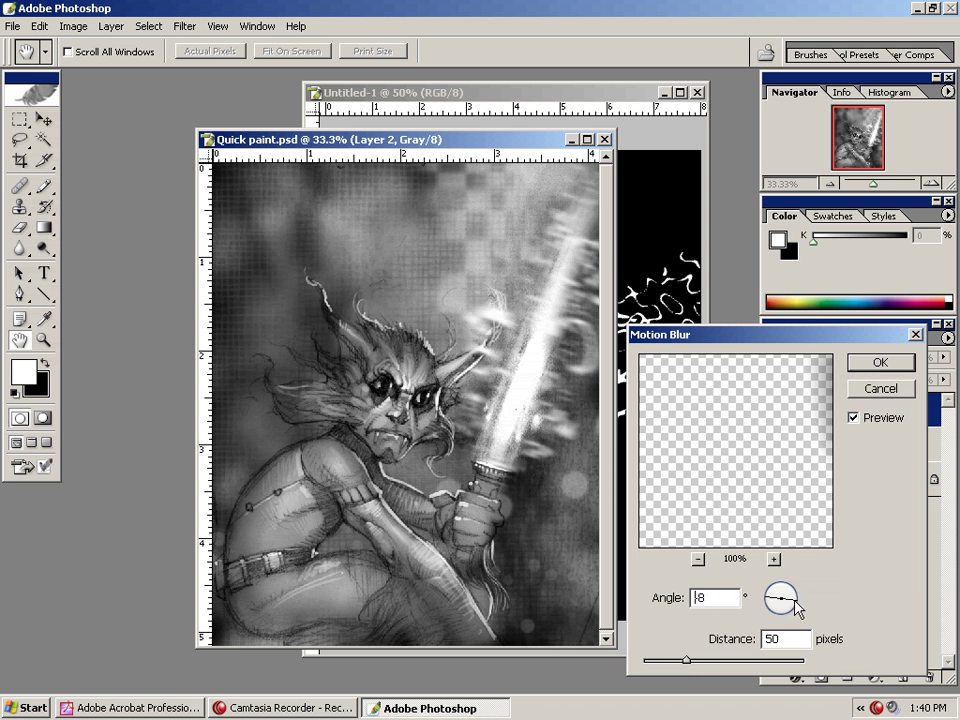
left_click(794, 603)
left_click(793, 605)
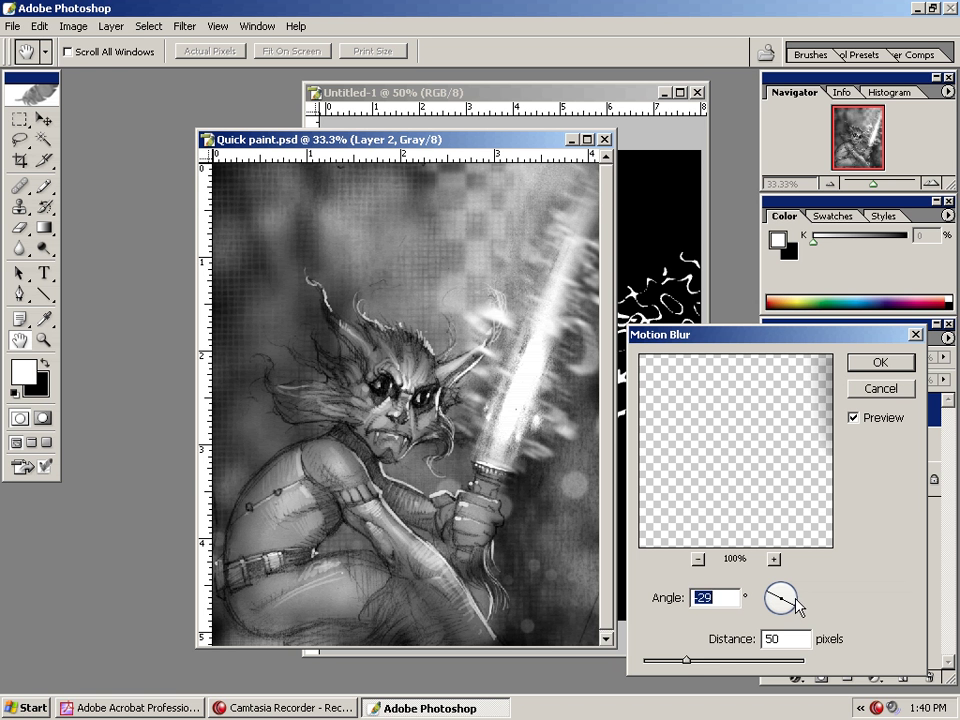
left_click_drag(688, 666, 664, 666)
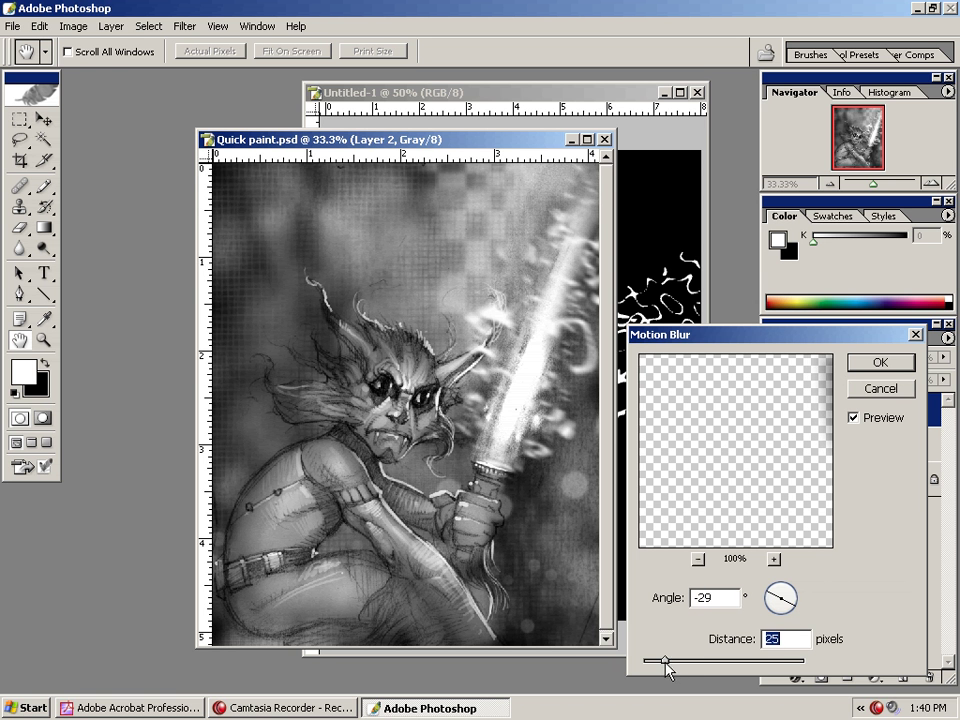
left_click(878, 364)
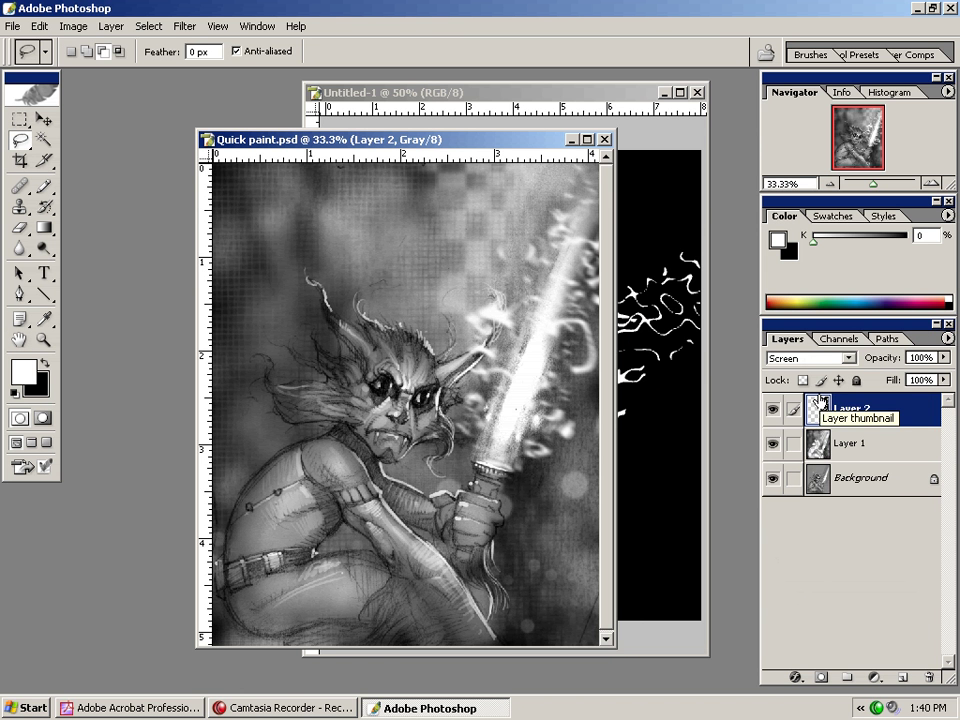
Step: Reduce the pencil brush to 8 px and paint fine white squiggles and sparks along the sword blade on Layer 2
key("b")
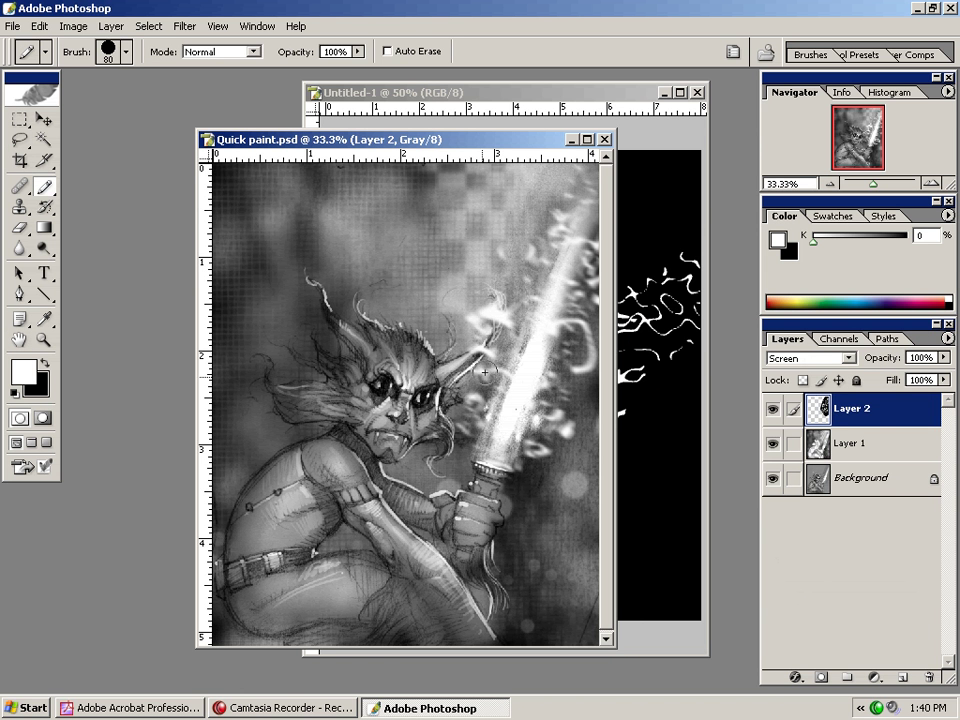
key("bracketleft")
key("bracketleft")
key("bracketleft")
key("bracketleft")
key("bracketleft")
key("bracketleft")
left_click(46, 53)
left_click(68, 111)
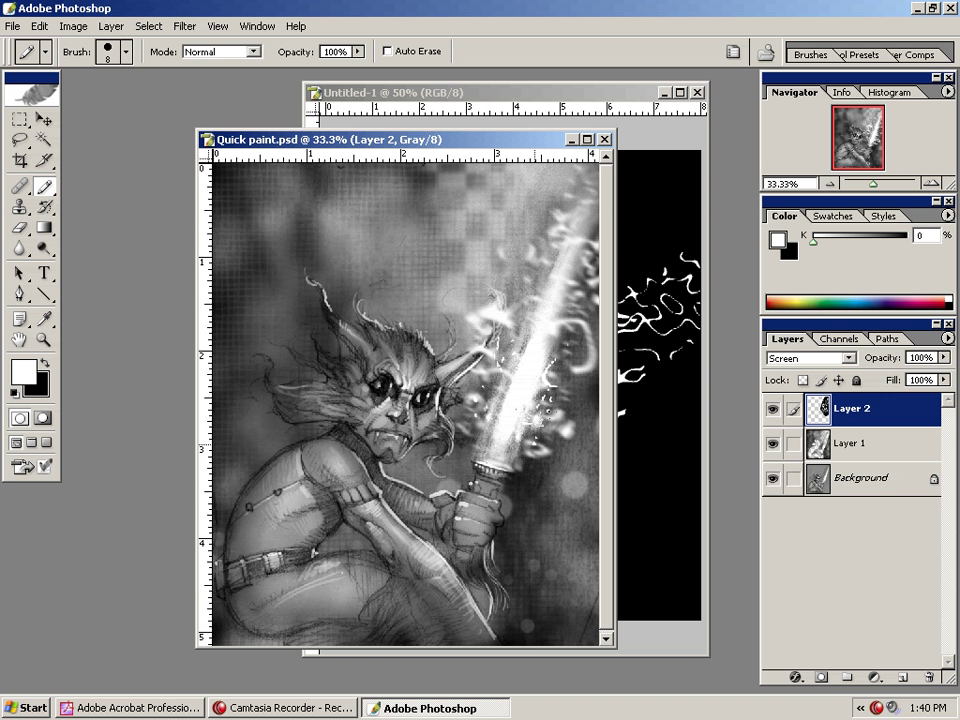
mouse_move(545, 364)
left_mouse_down()
mouse_move(552, 335)
mouse_move(546, 350)
left_mouse_up()
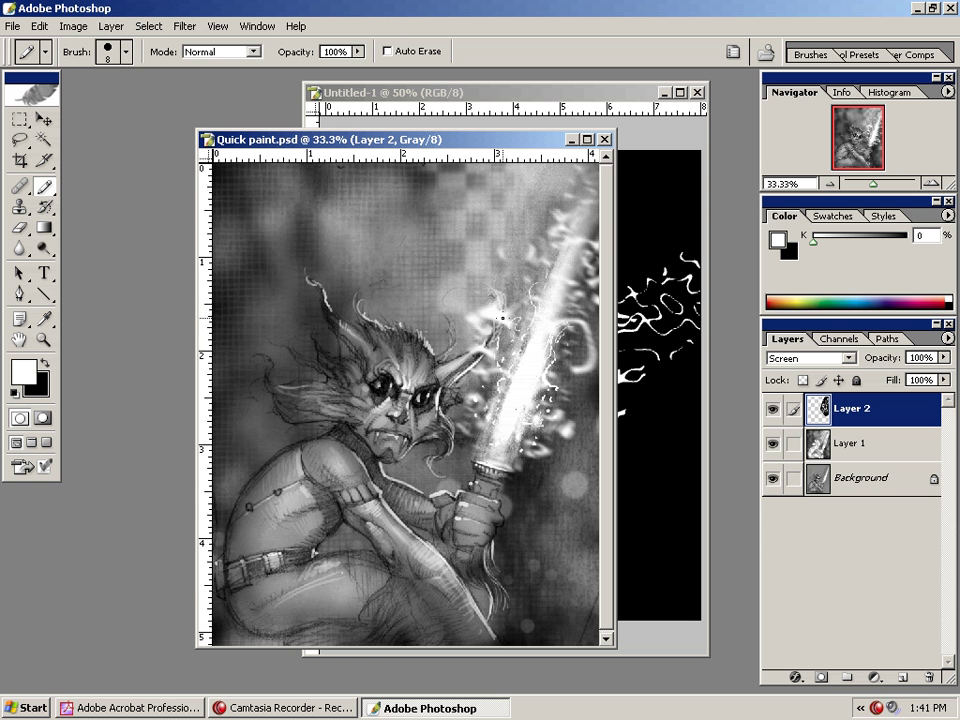
left_click_drag(509, 341, 504, 376)
Step: Hide Layer 1 and Layer 2 and show them again to compare the painting with the original sketch
left_click(771, 444)
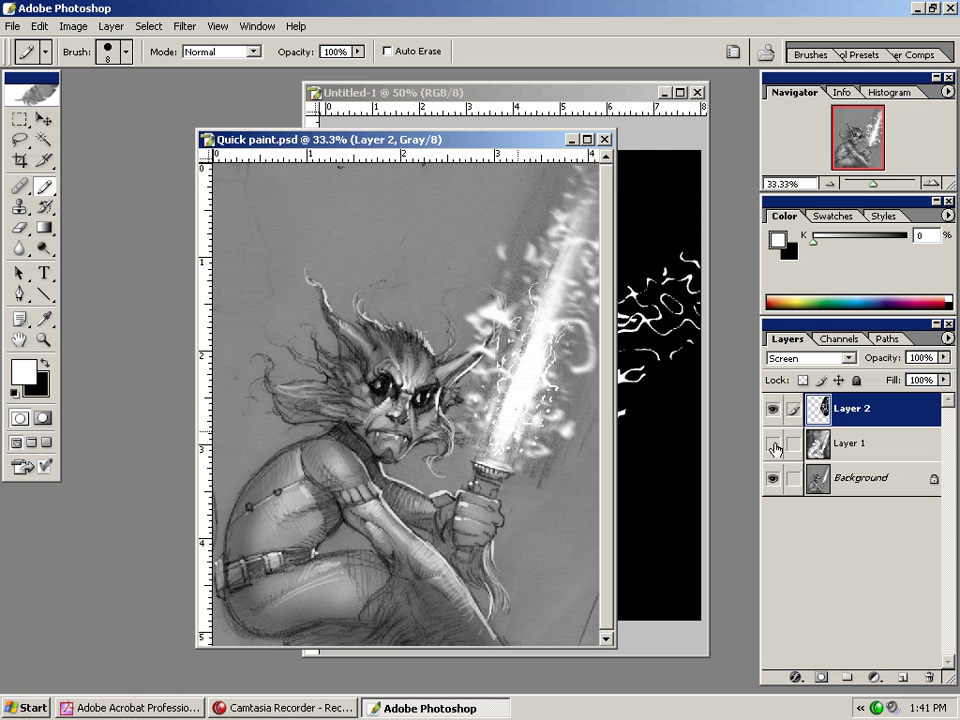
left_click(776, 409)
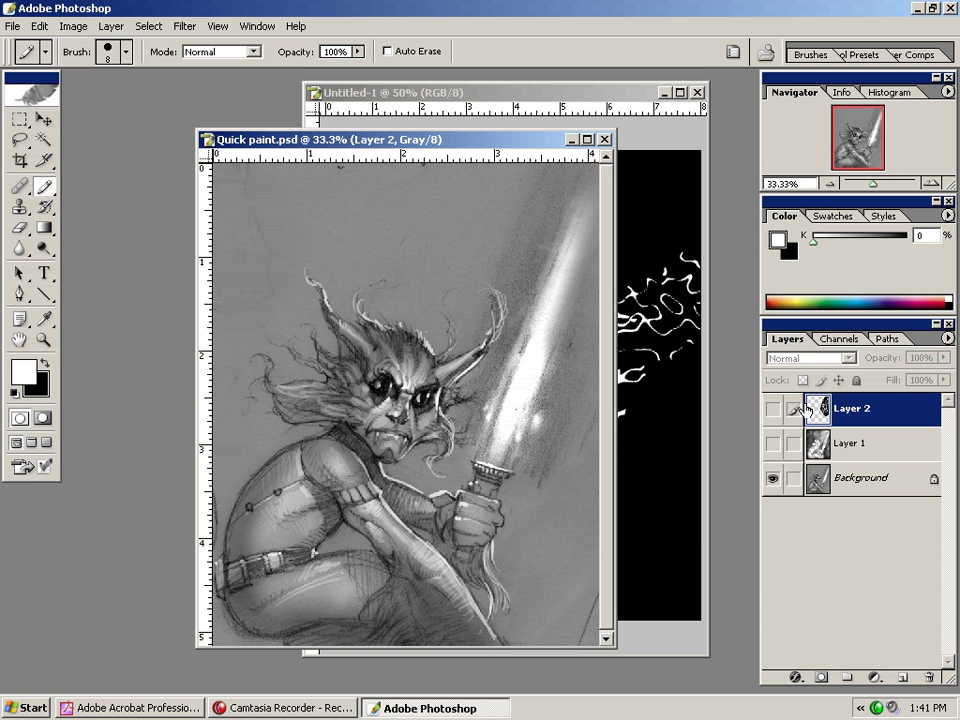
left_click(772, 443)
left_click(772, 409)
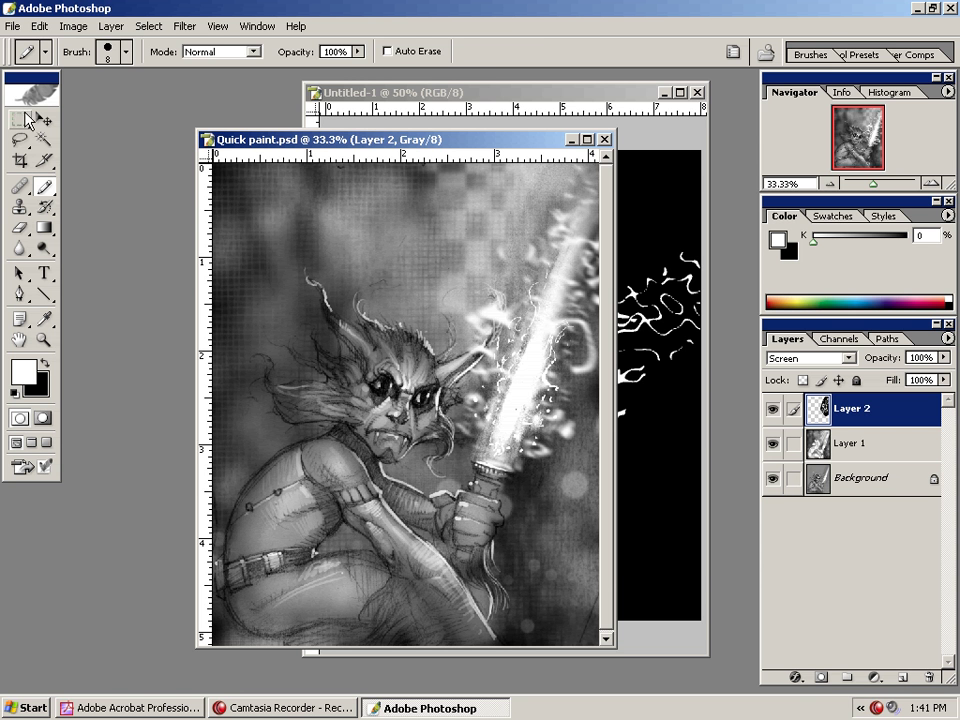
Step: Copy the whole painting merged from all layers and paste it into a new grayscale document of the same size
key("m")
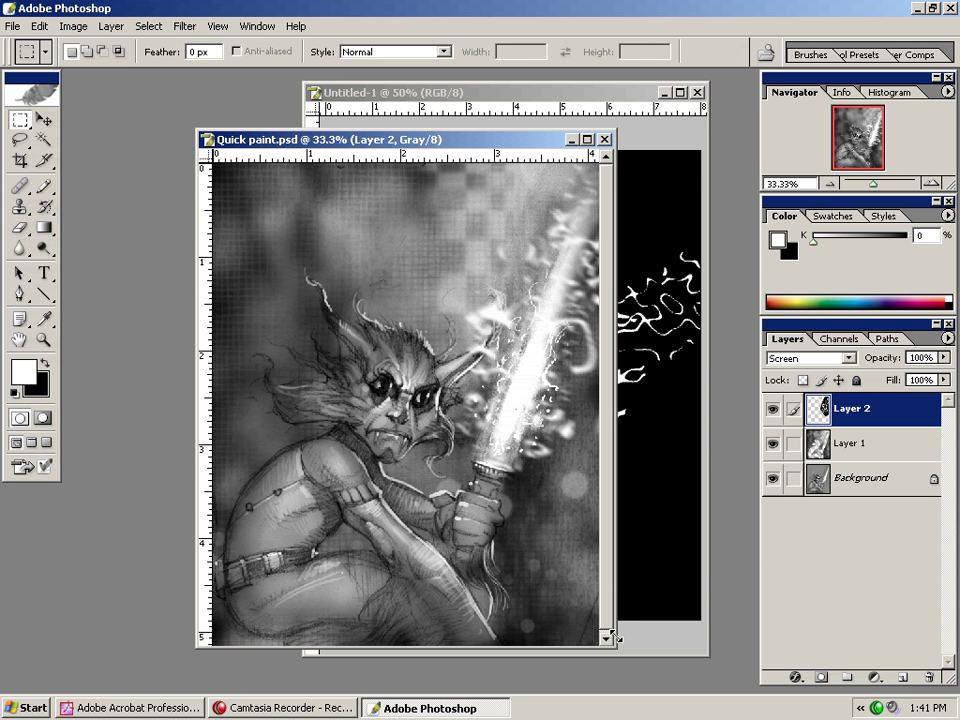
key("ctrl+minus")
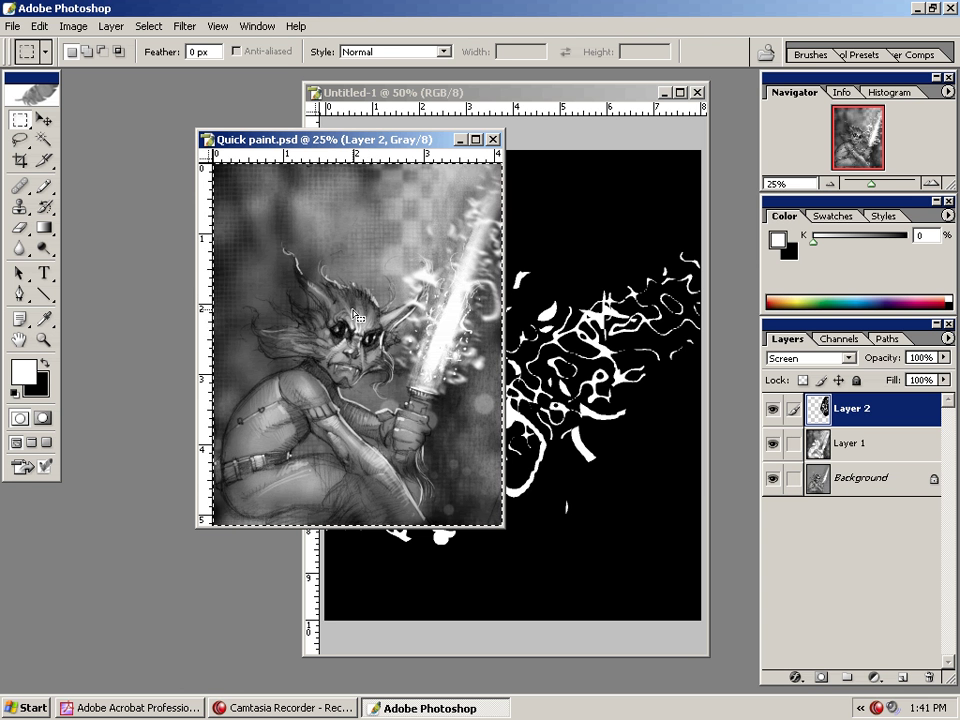
key("ctrl+n")
key("Return")
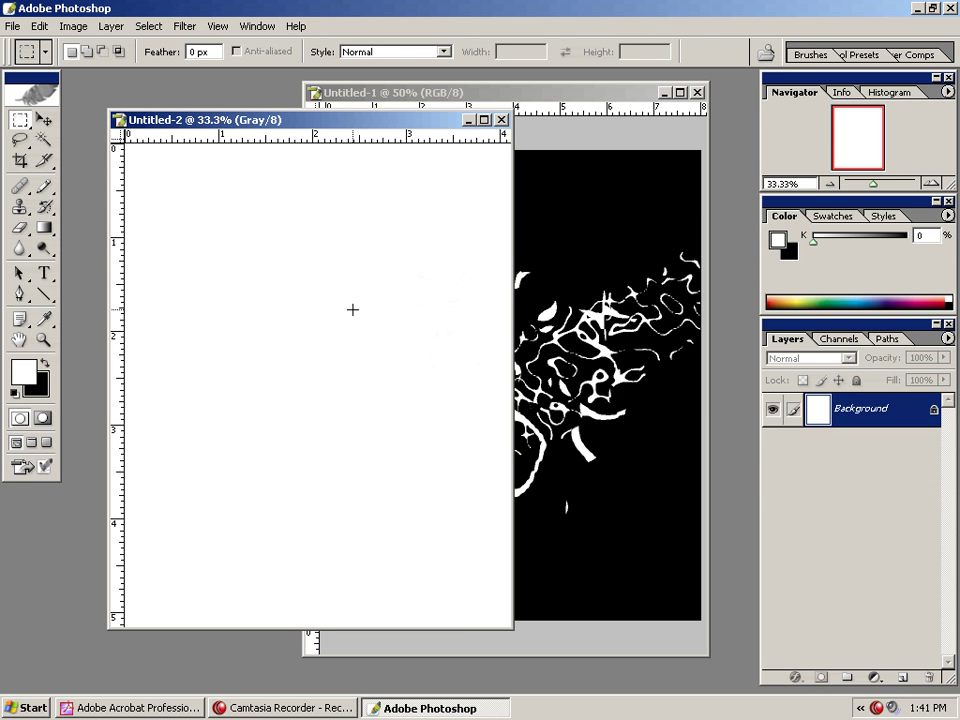
key("ctrl+v")
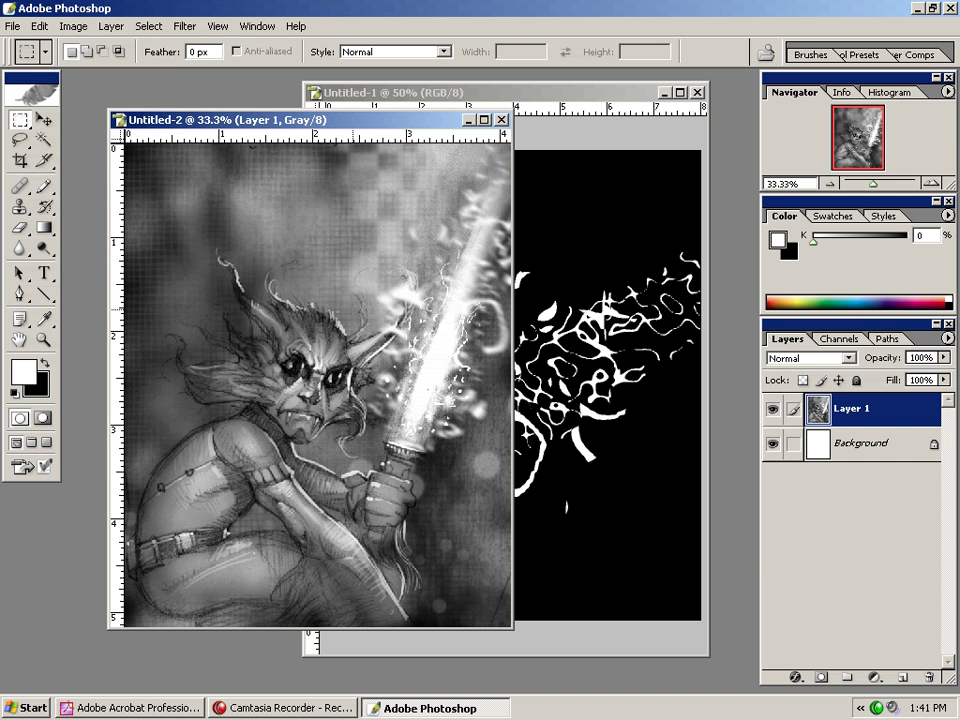
Step: Swap the colors so white is the background color, and enlarge the canvas to 6 by 7 inches
left_click(73, 26)
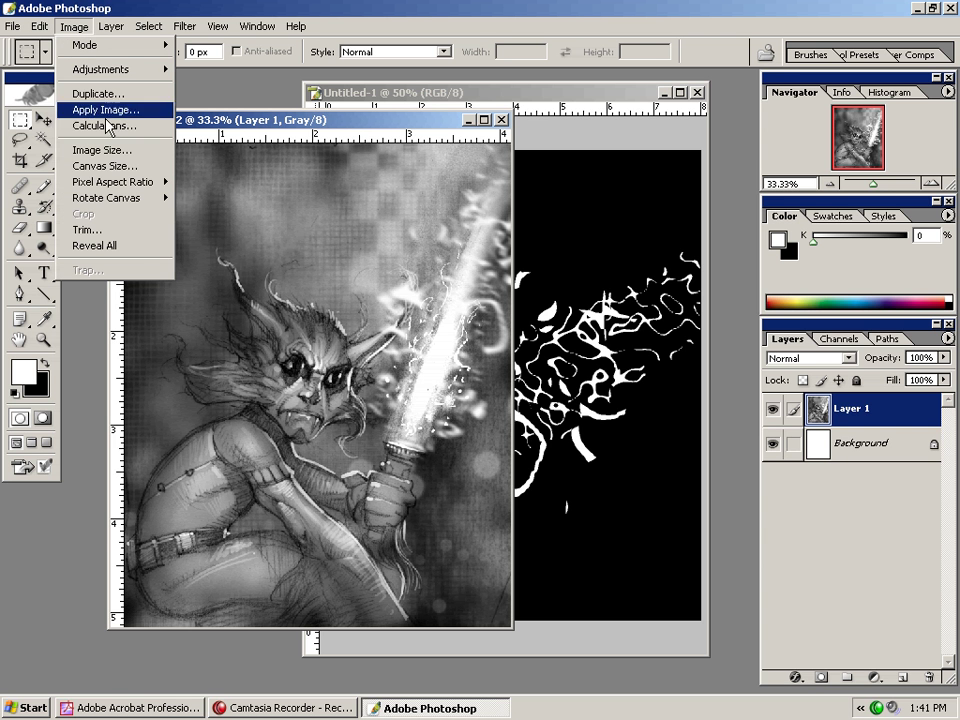
left_click(45, 364)
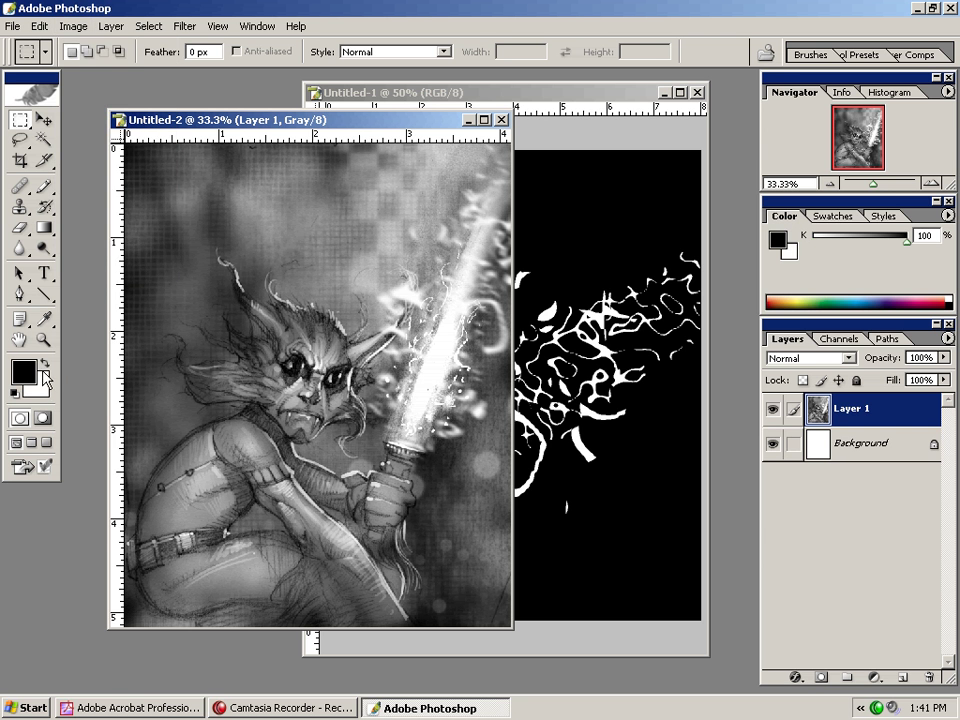
left_click(73, 26)
left_click(60, 163)
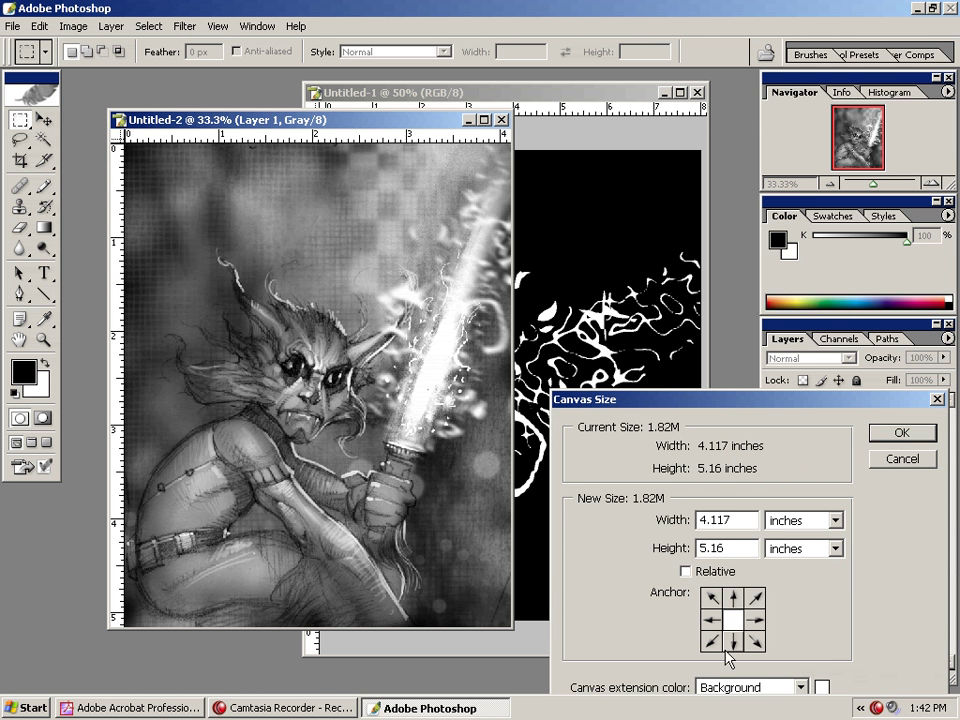
left_click_drag(729, 520, 553, 587)
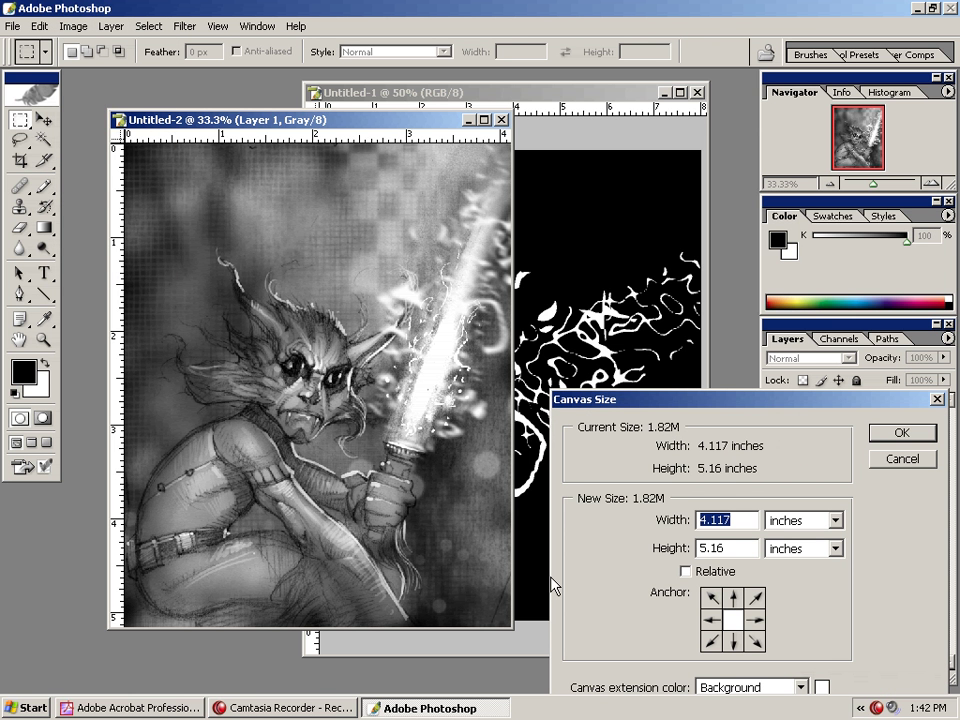
type("6")
left_click_drag(747, 549, 545, 635)
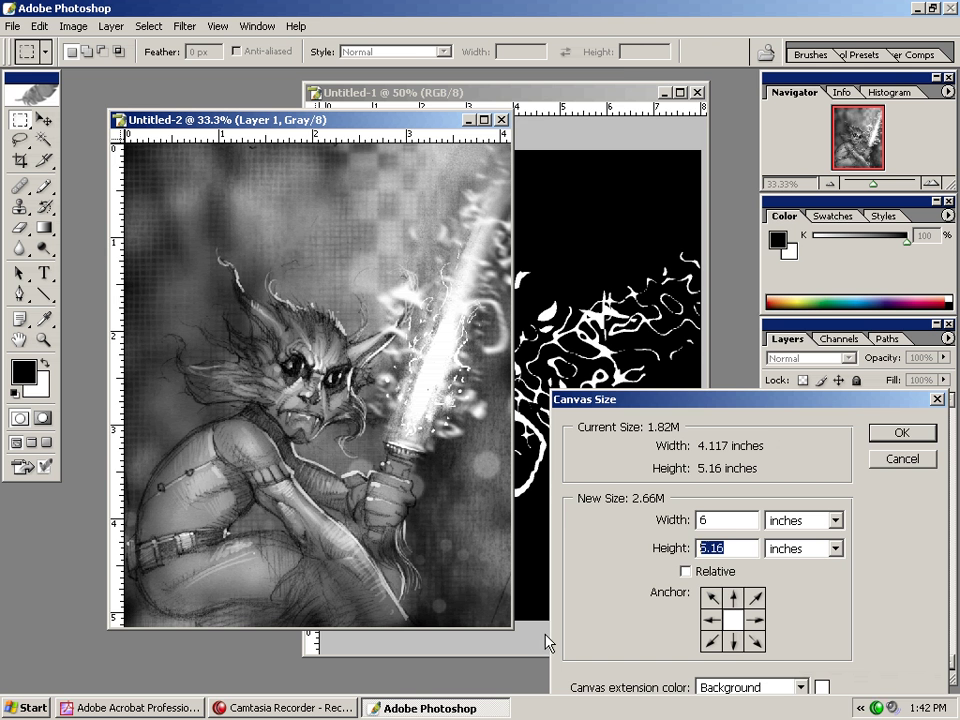
type("7")
left_click(905, 434)
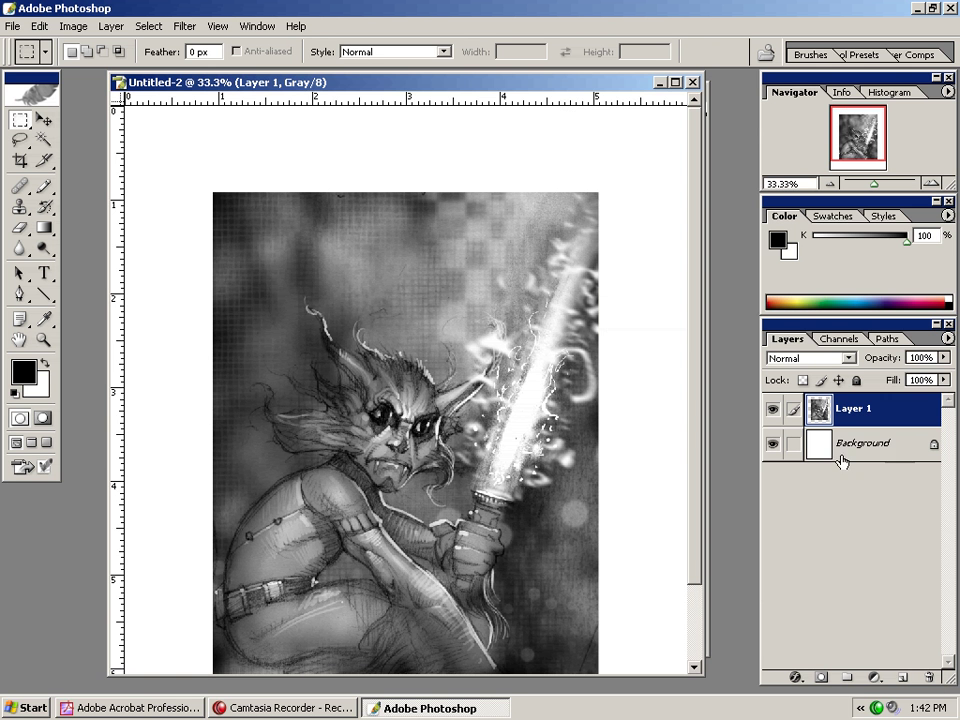
Step: Select the painting's outline on Layer 1 and stroke it with a 7 px black line positioned at center
key("ctrl+minus")
key("ctrl+minus")
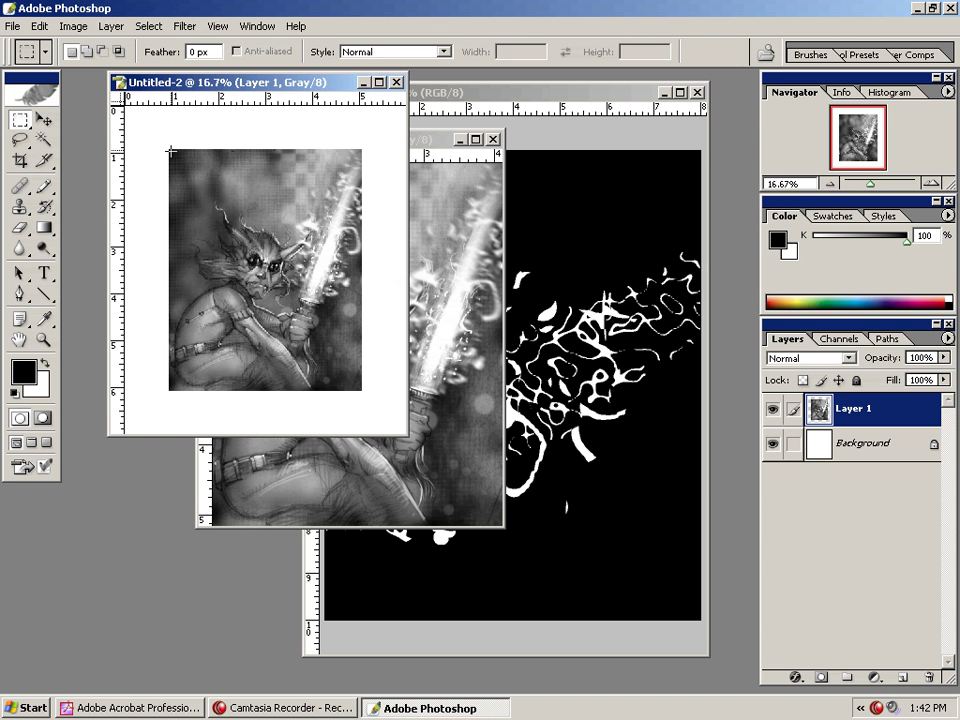
left_click_drag(188, 187, 373, 383)
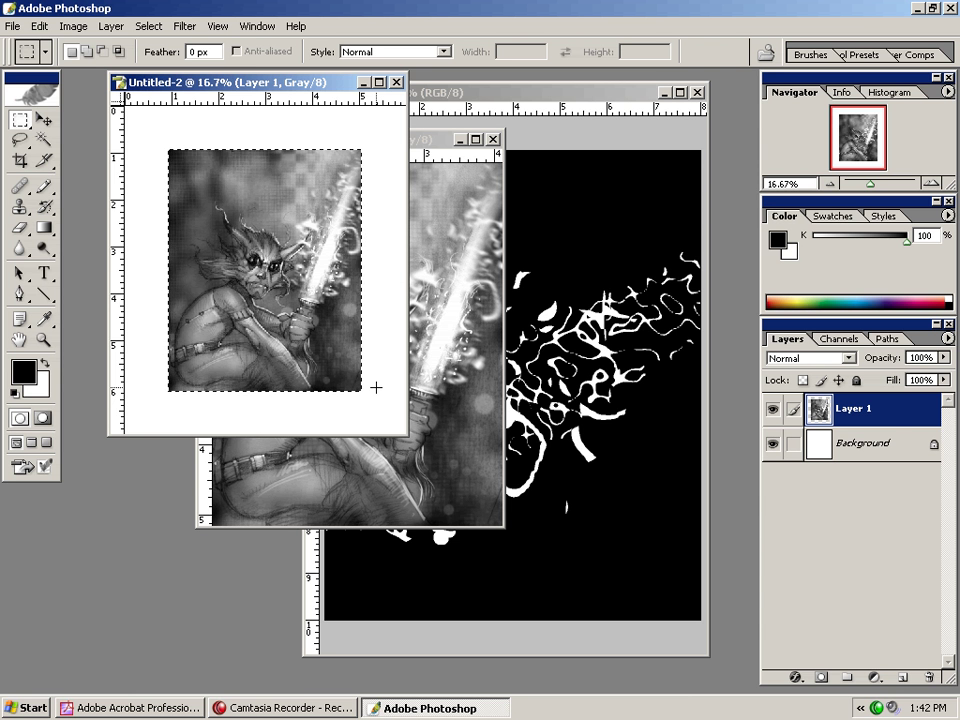
left_click(40, 26)
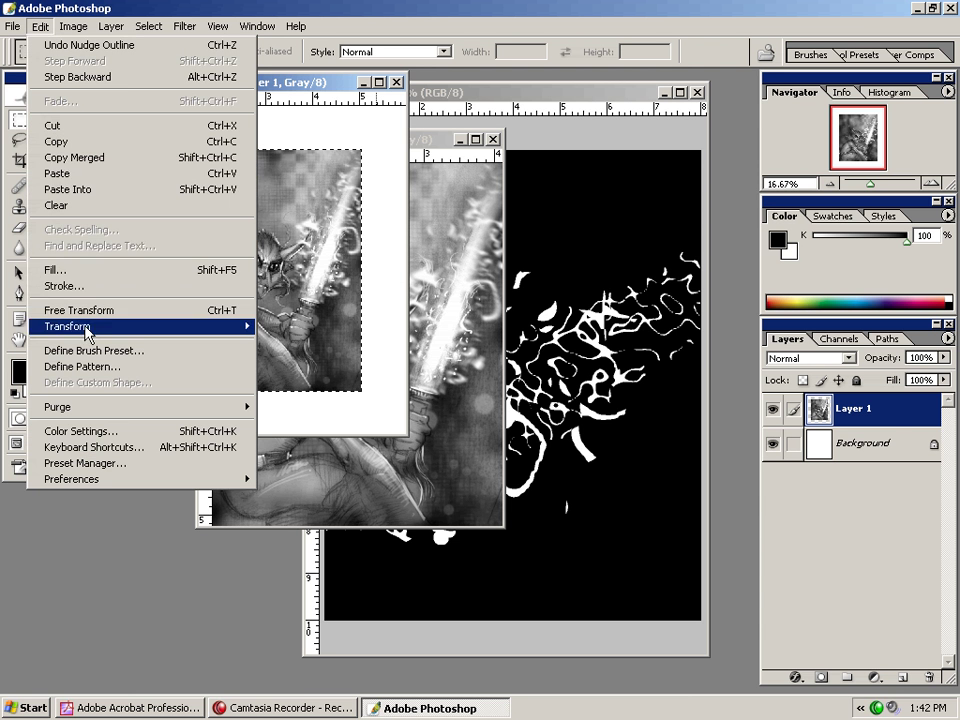
left_click(62, 286)
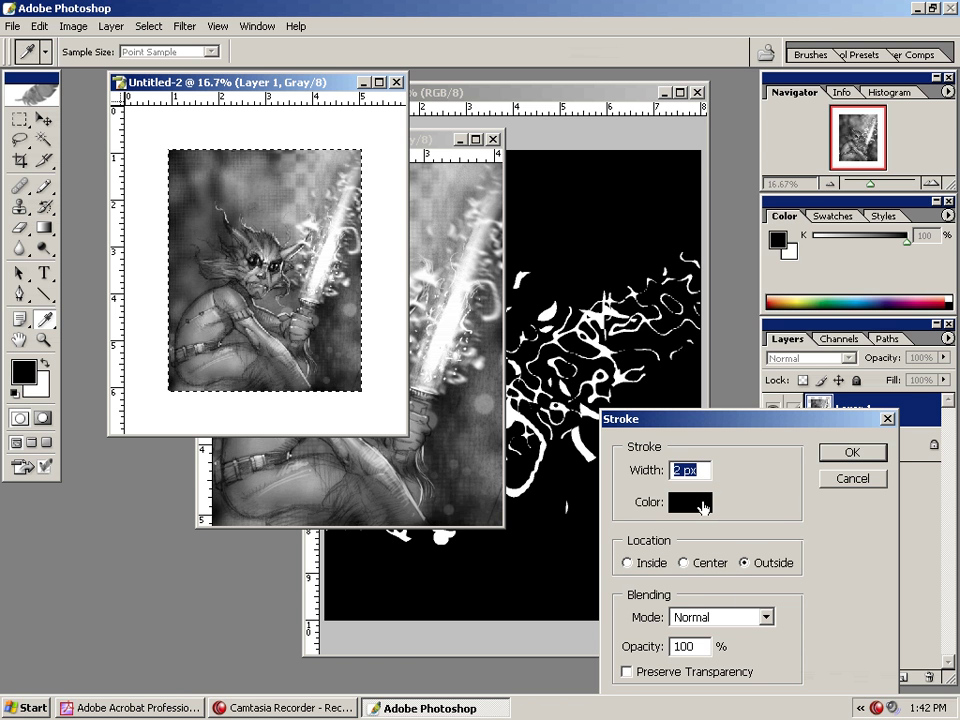
type("7")
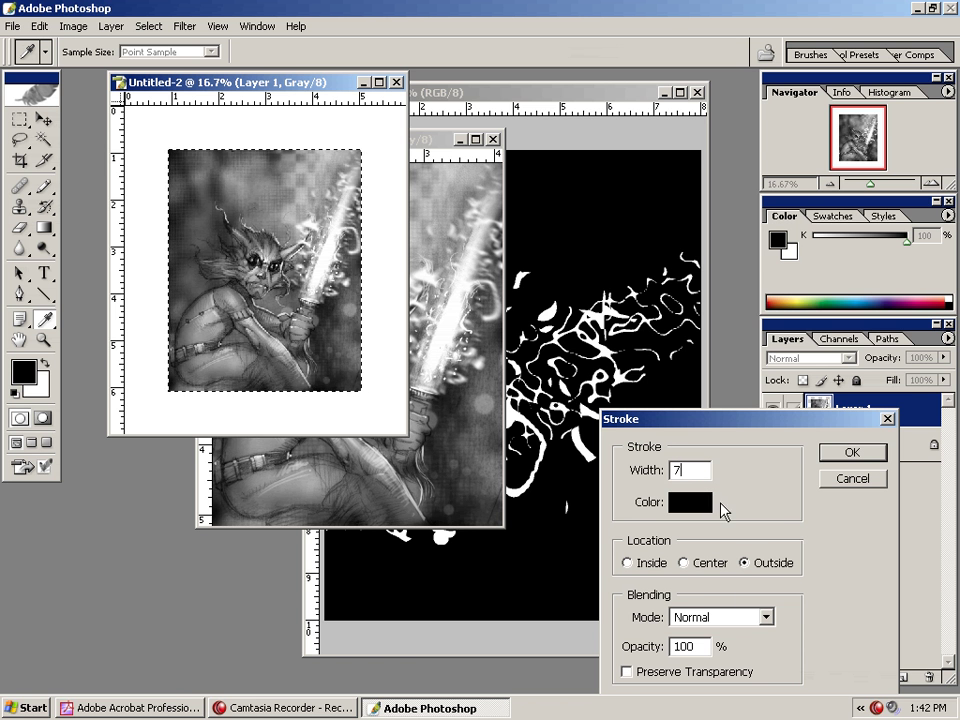
left_click(685, 563)
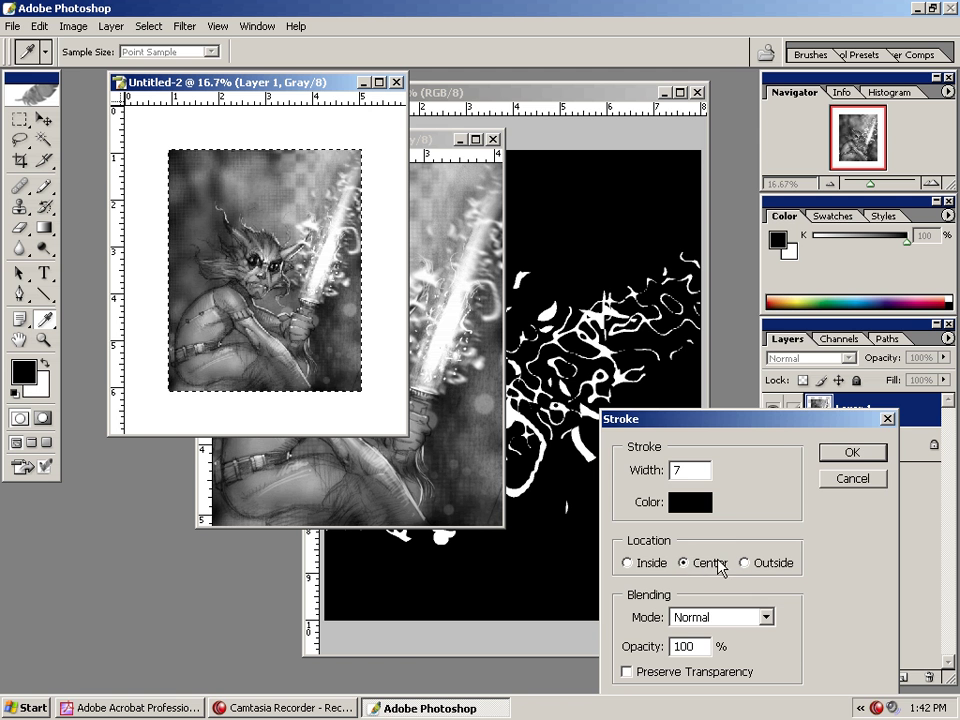
left_click(851, 454)
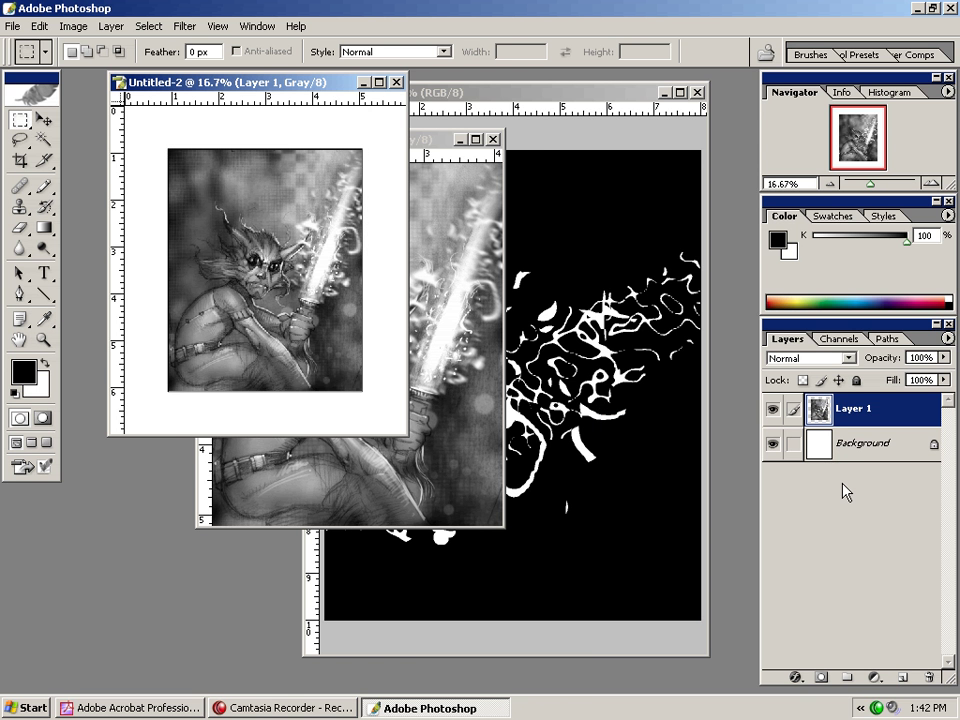
Step: Select the painting again and thicken its border with a 32 px black centered stroke
key("ctrl+plus")
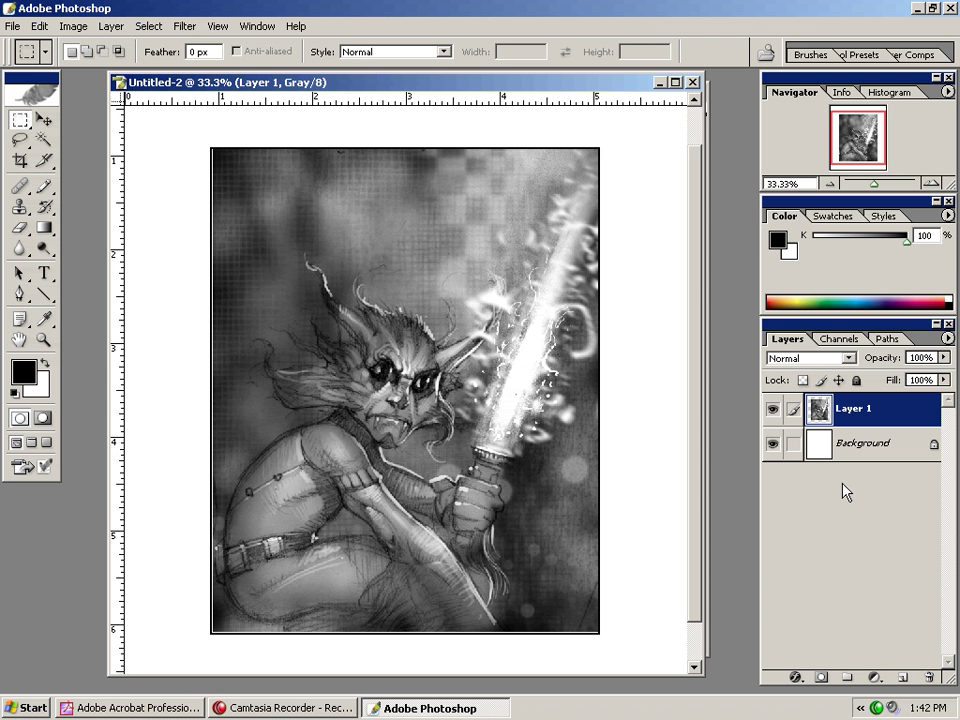
left_click_drag(646, 555, 639, 534)
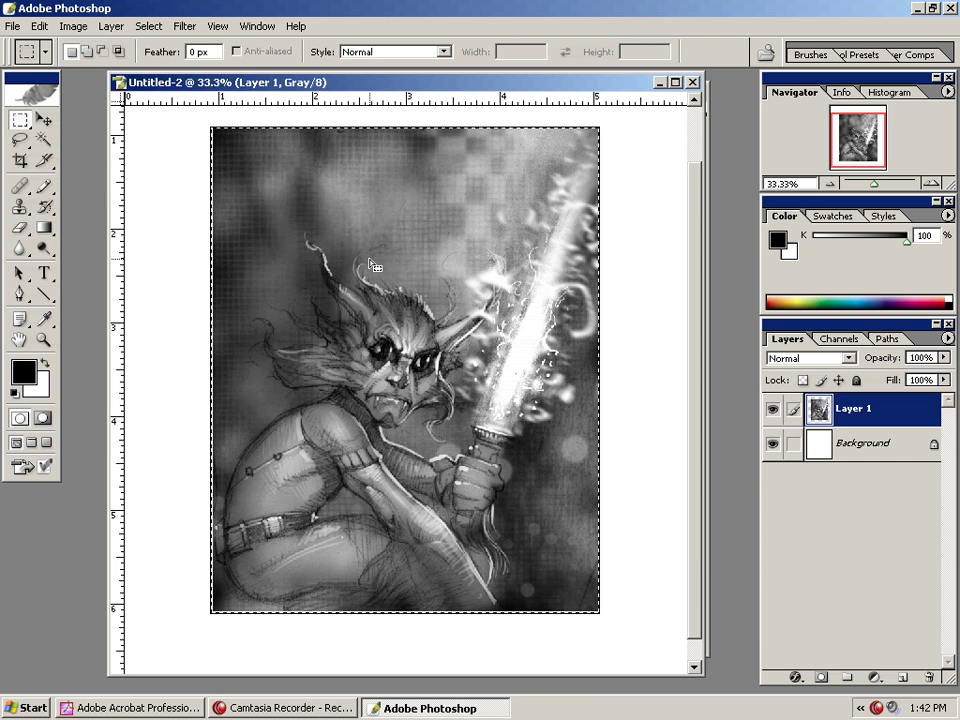
left_click(39, 26)
left_click(83, 286)
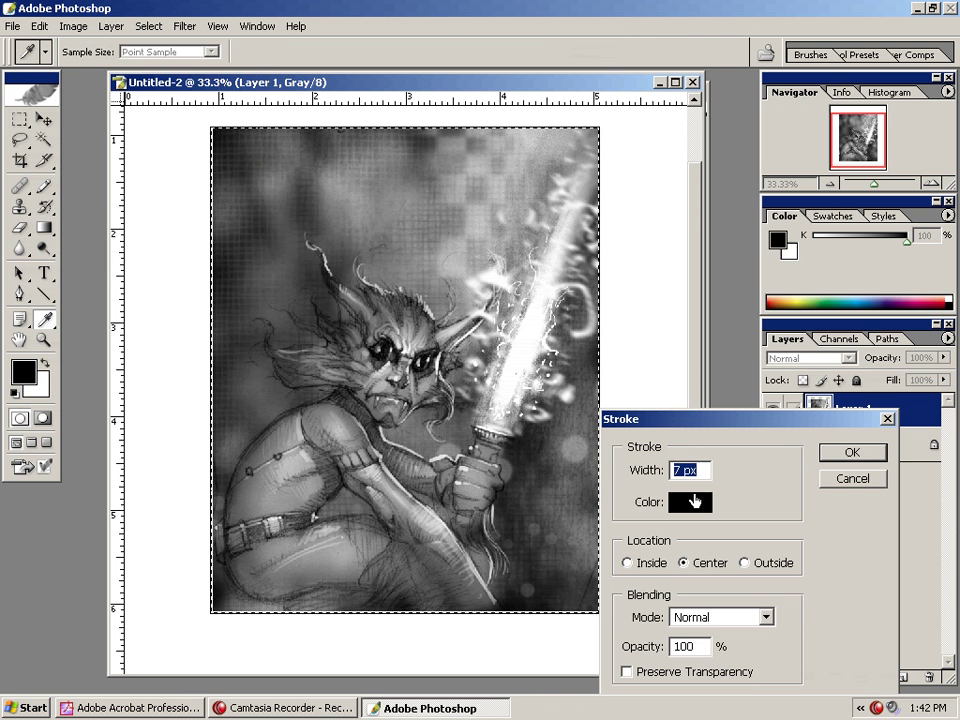
type("32")
left_click(851, 452)
key("m")
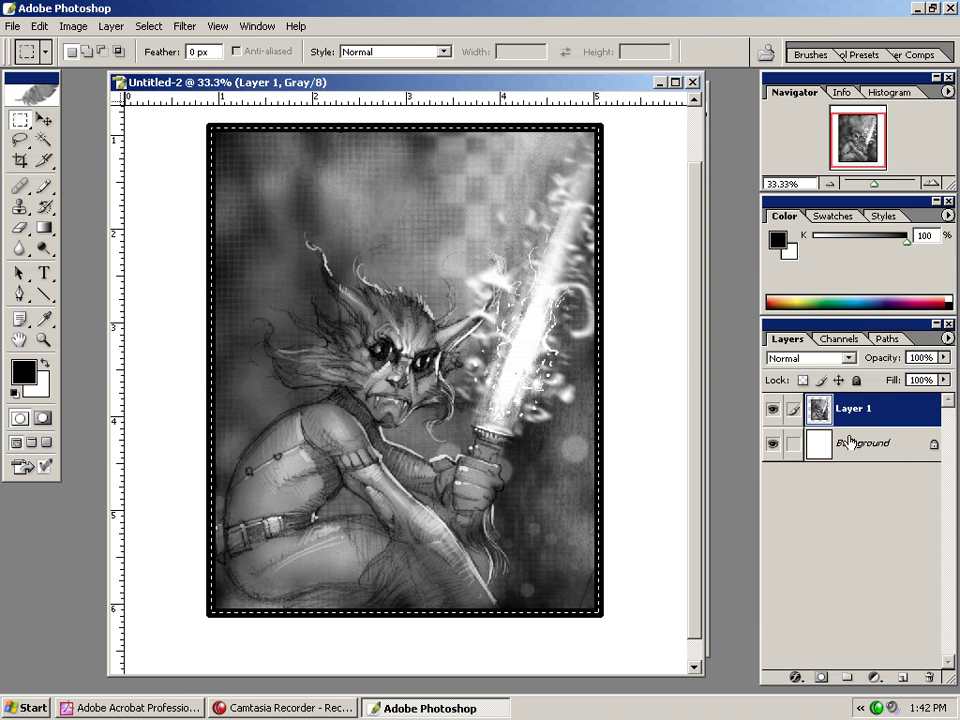
key("ctrl+s")
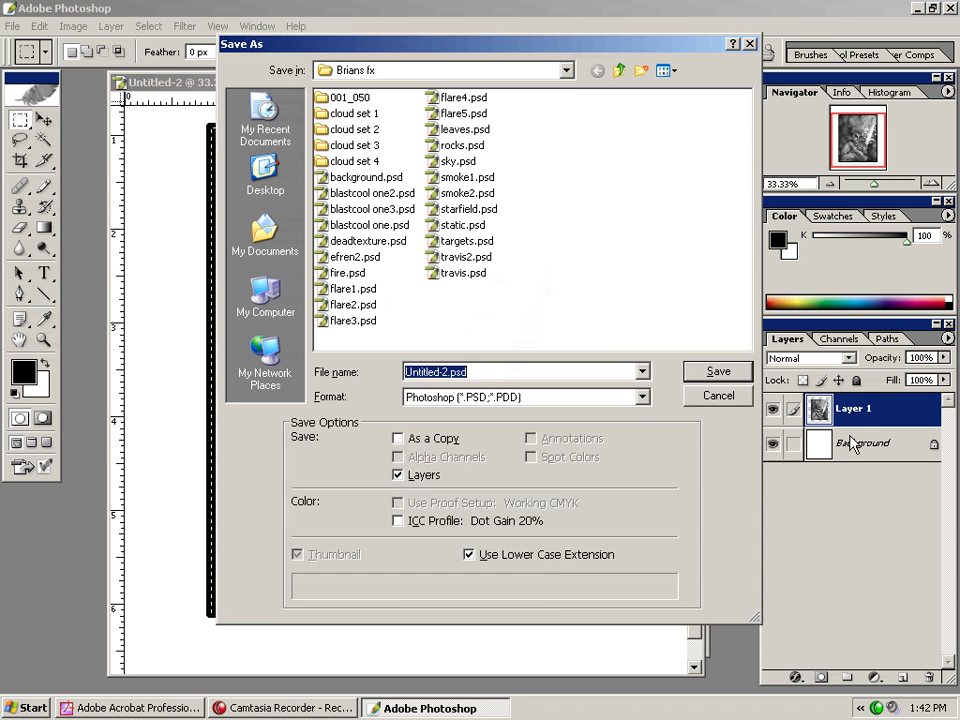
left_click(718, 395)
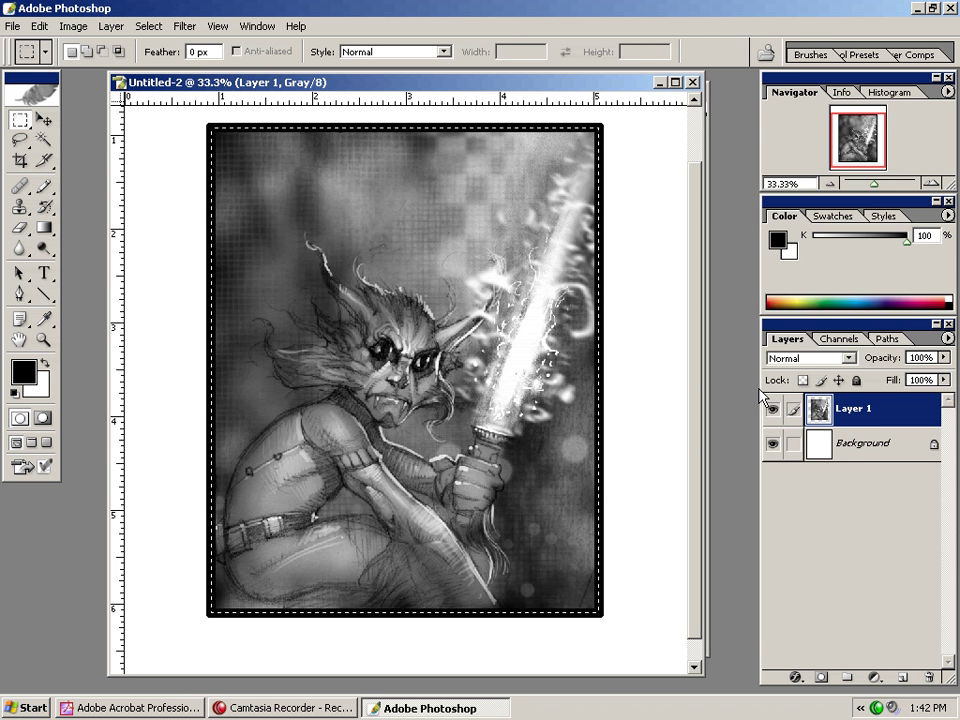
Step: Clear the selection and sign the artwork in black with the 8 px Pencil just below the frame's lower-right corner
key("ctrl+d")
key("b")
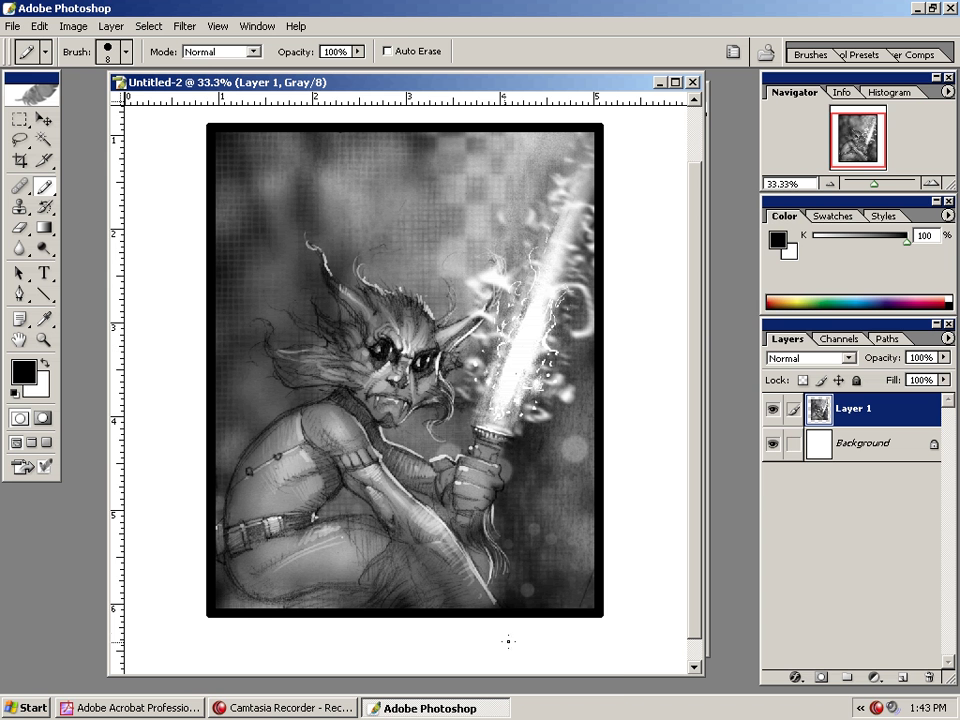
mouse_move(488, 641)
left_mouse_down()
mouse_move(518, 638)
mouse_move(515, 648)
mouse_move(594, 650)
left_mouse_up()
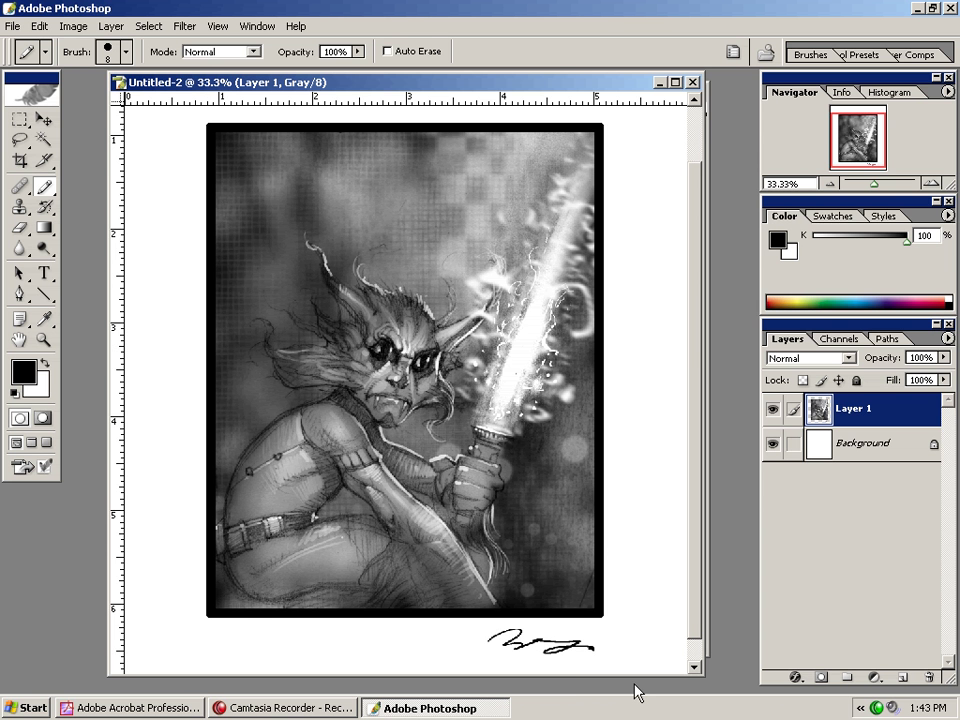
Step: Delete Layer 1, and undo back to the painting without its signature and border strokes
key("ctrl+minus")
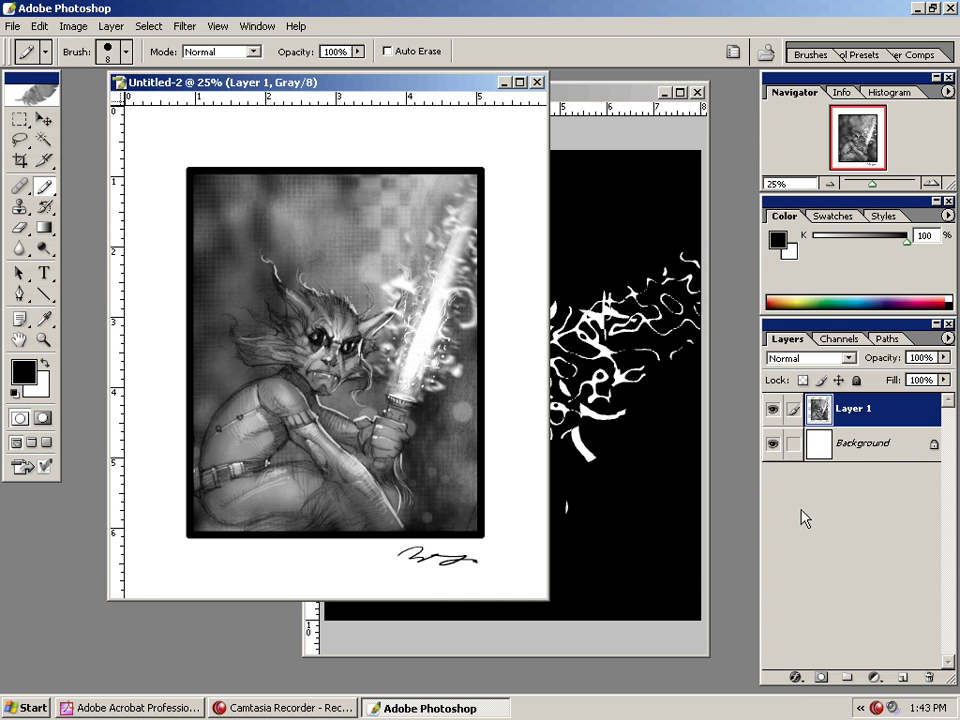
left_click_drag(818, 420, 926, 677)
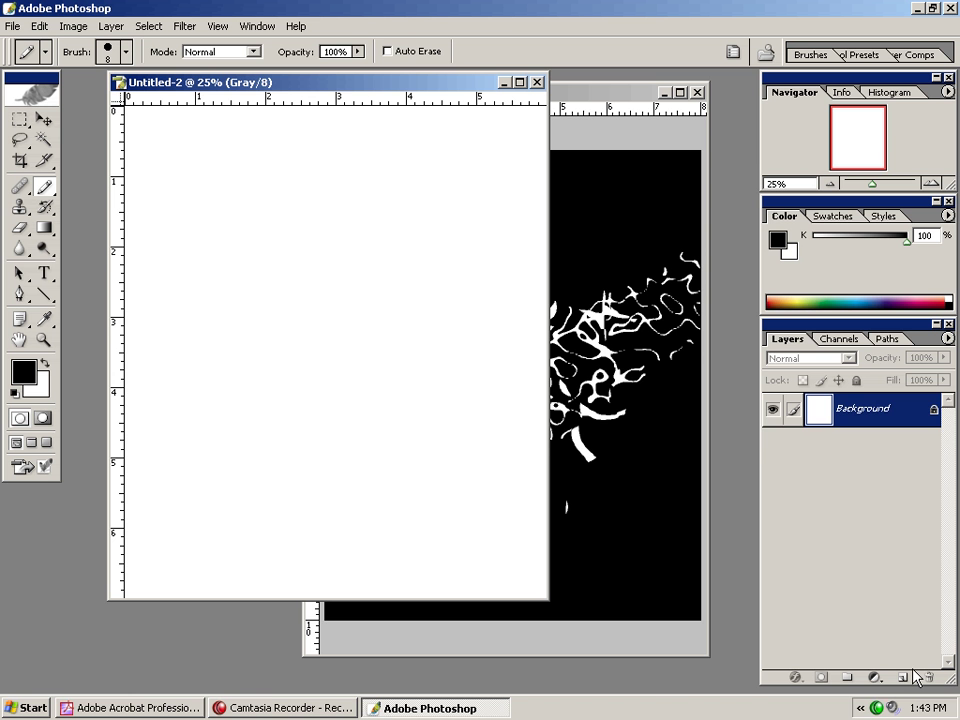
key("ctrl+z")
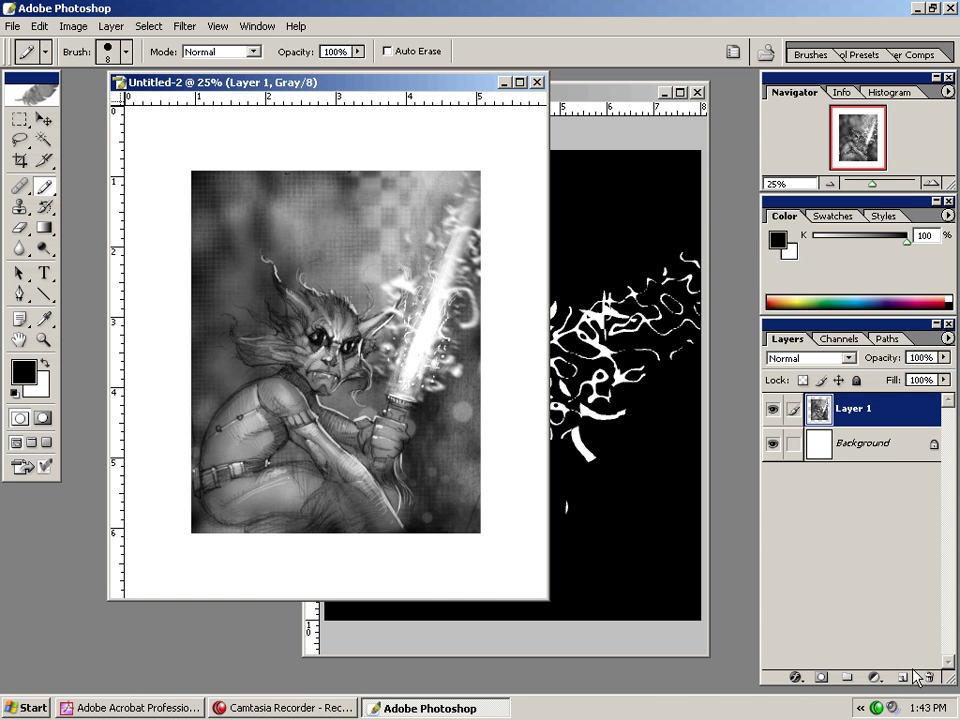
Step: Load Layer 1's outline as a selection and add a Stroke layer style to it in black (000000)
left_click(819, 412, "ctrl")
left_click(796, 677)
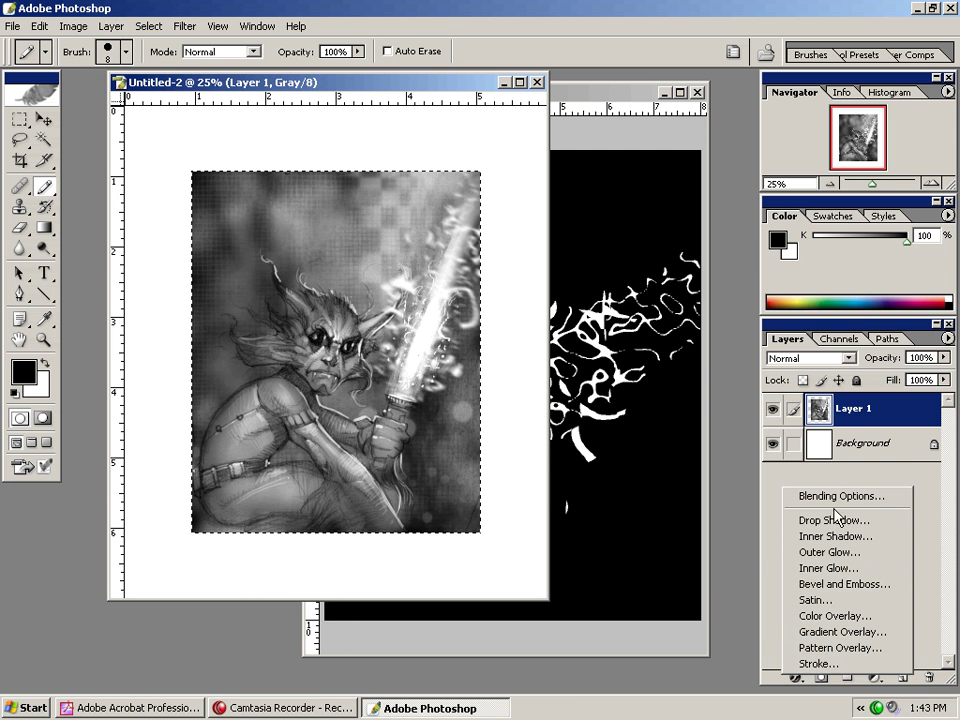
left_click(815, 665)
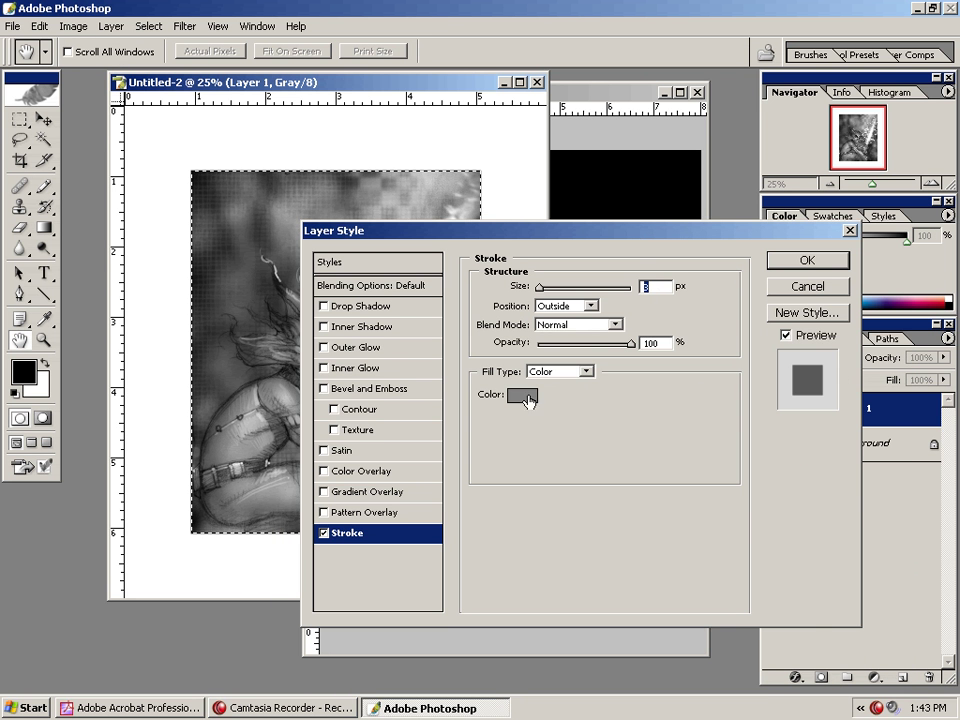
left_click(521, 395)
mouse_move(546, 446)
left_mouse_down()
mouse_move(697, 602)
mouse_move(708, 637)
left_mouse_up()
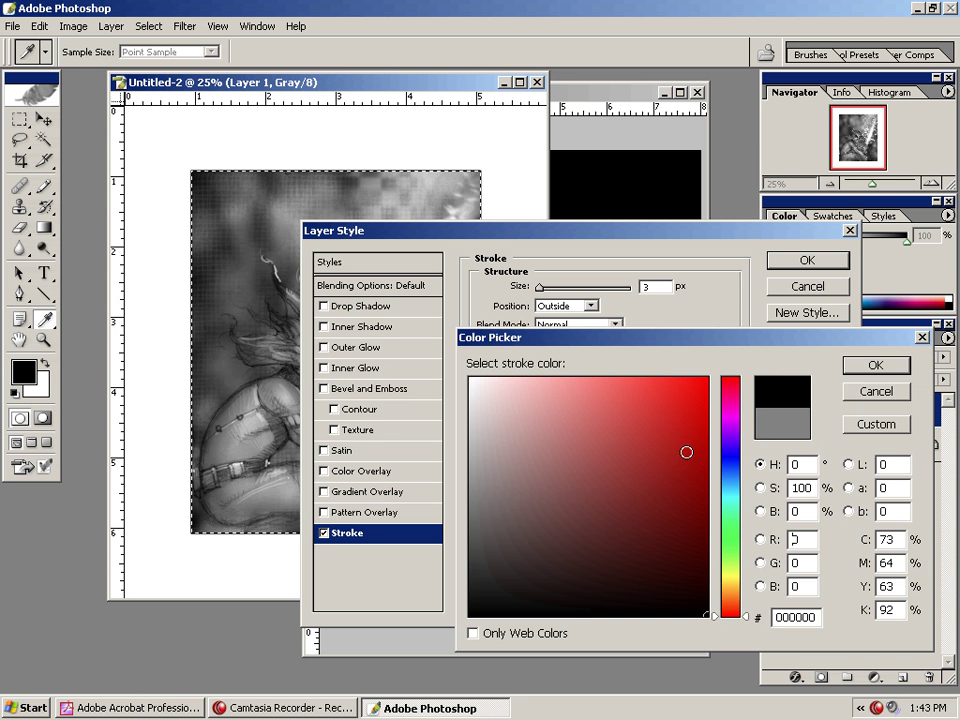
left_click(875, 364)
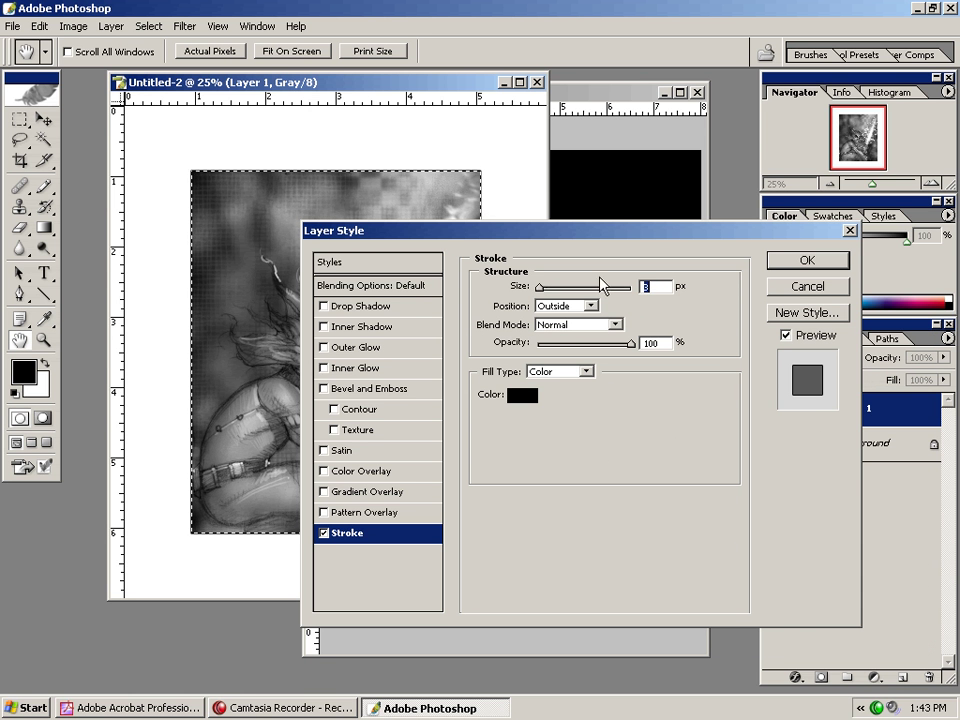
Step: Set the stroke style's size to 21 px, try the Inside position, and apply it with the position set to Center
mouse_move(548, 293)
left_mouse_down()
mouse_move(620, 296)
mouse_move(549, 296)
mouse_move(551, 288)
left_mouse_up()
left_click(596, 306)
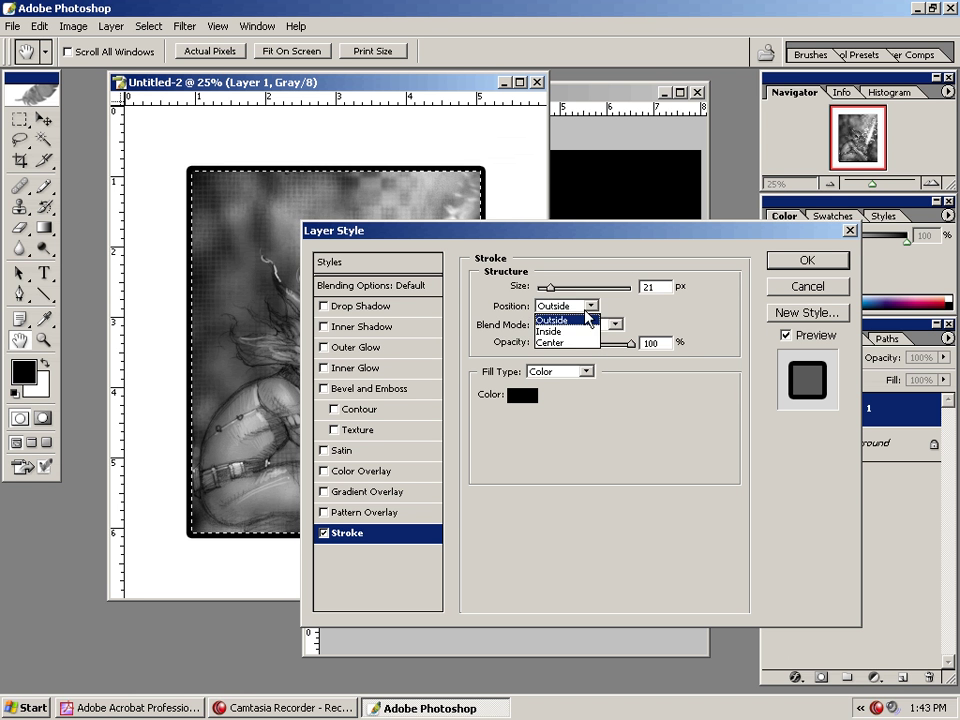
left_click(571, 332)
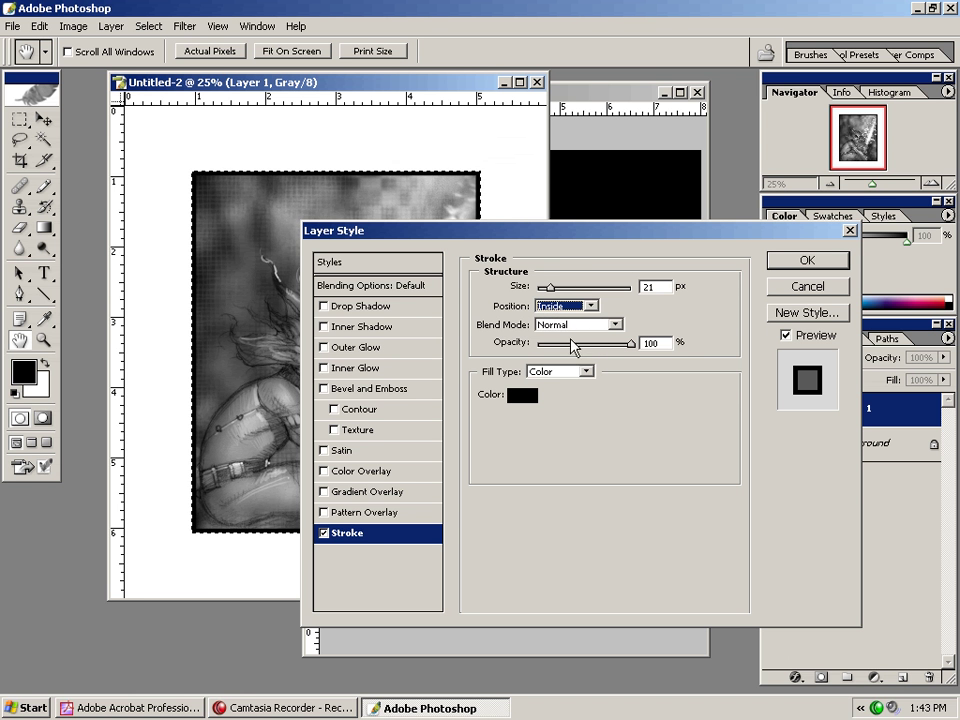
left_click(590, 306)
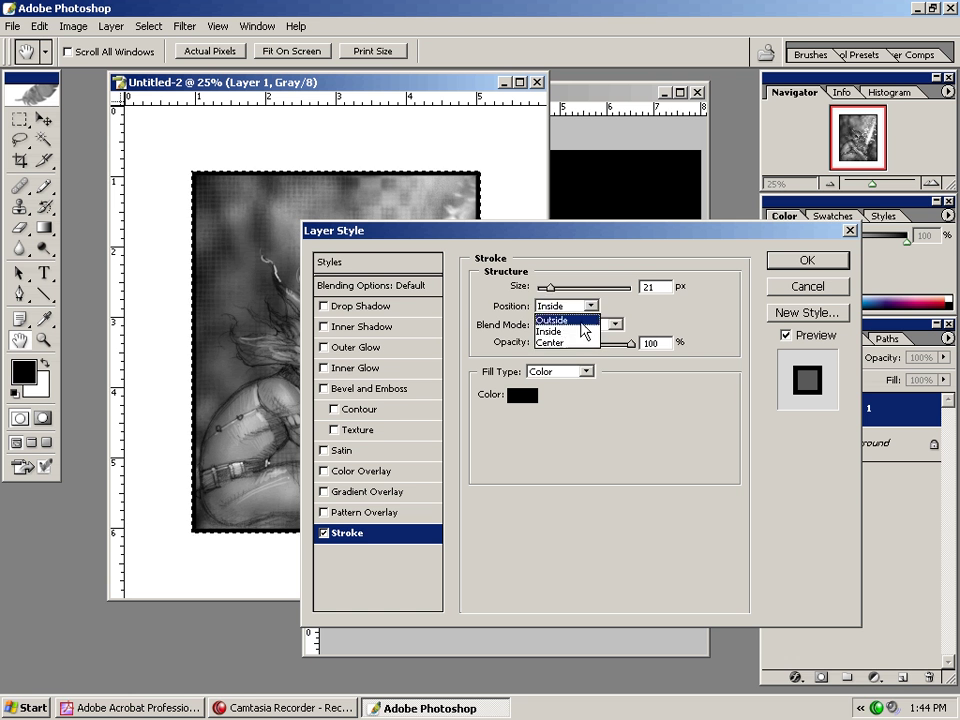
left_click(578, 344)
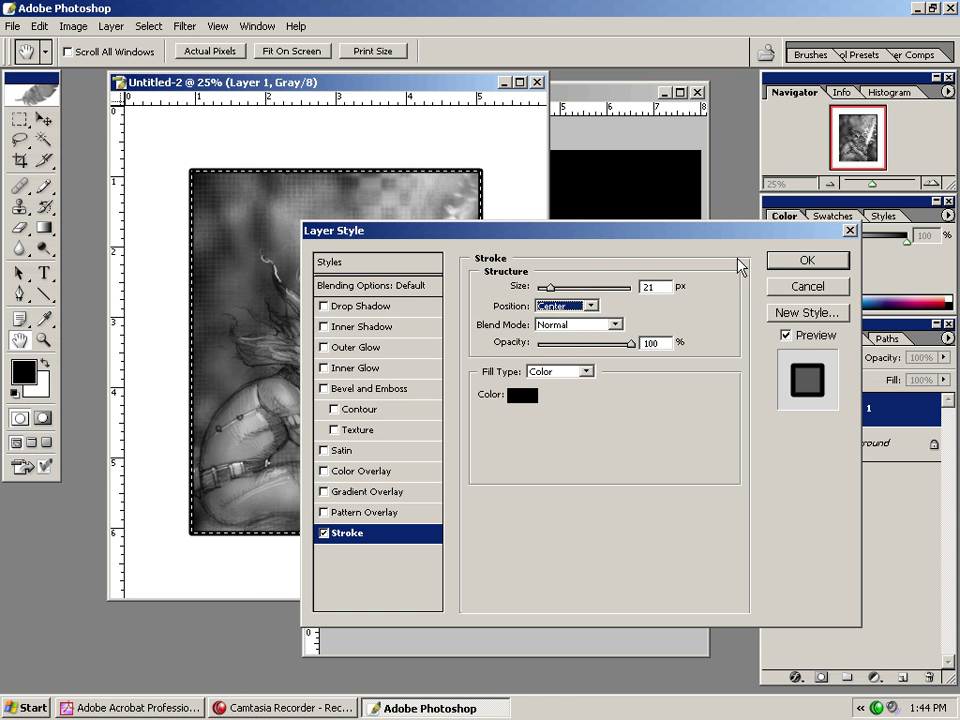
left_click(802, 261)
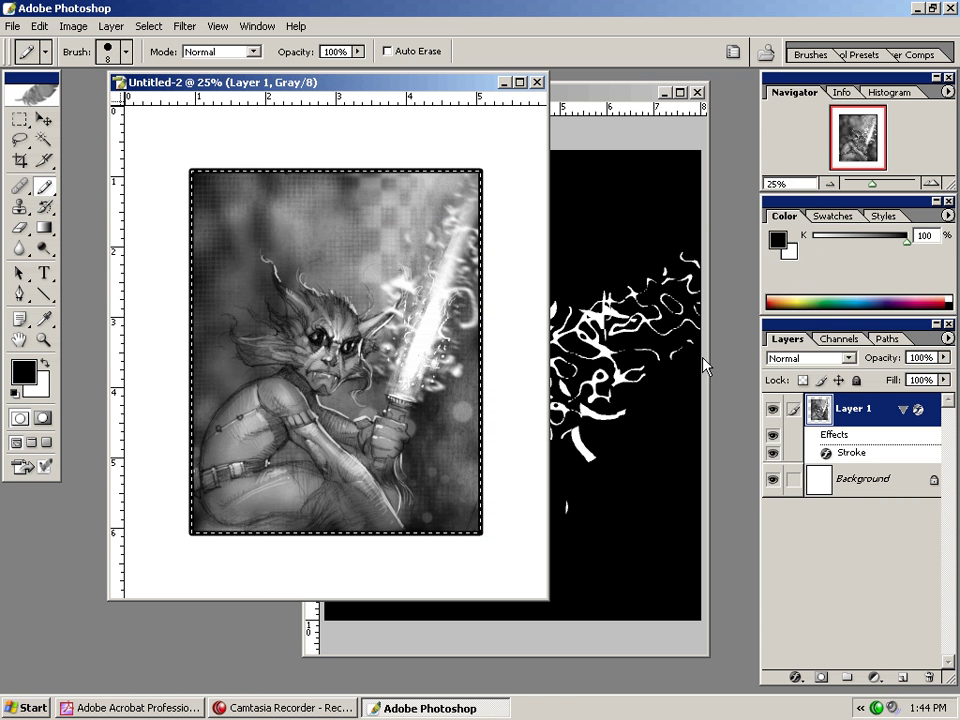
Step: Clear the selection and switch Layer 1's effects off and on to compare the painting with and without its border
key("ctrl+d")
left_click(775, 437)
left_click(775, 437)
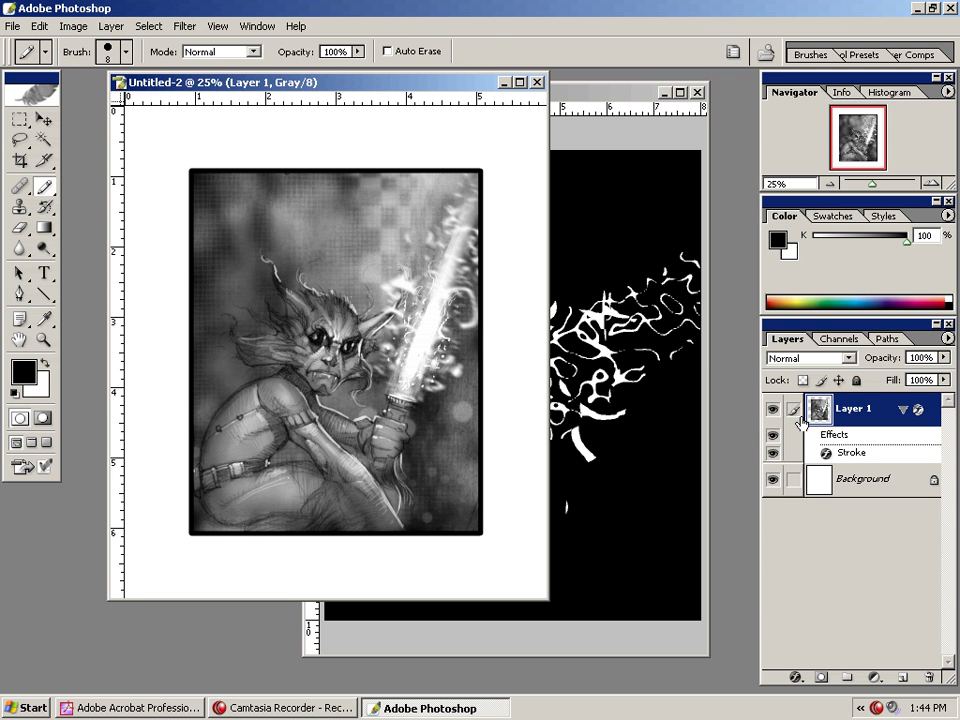